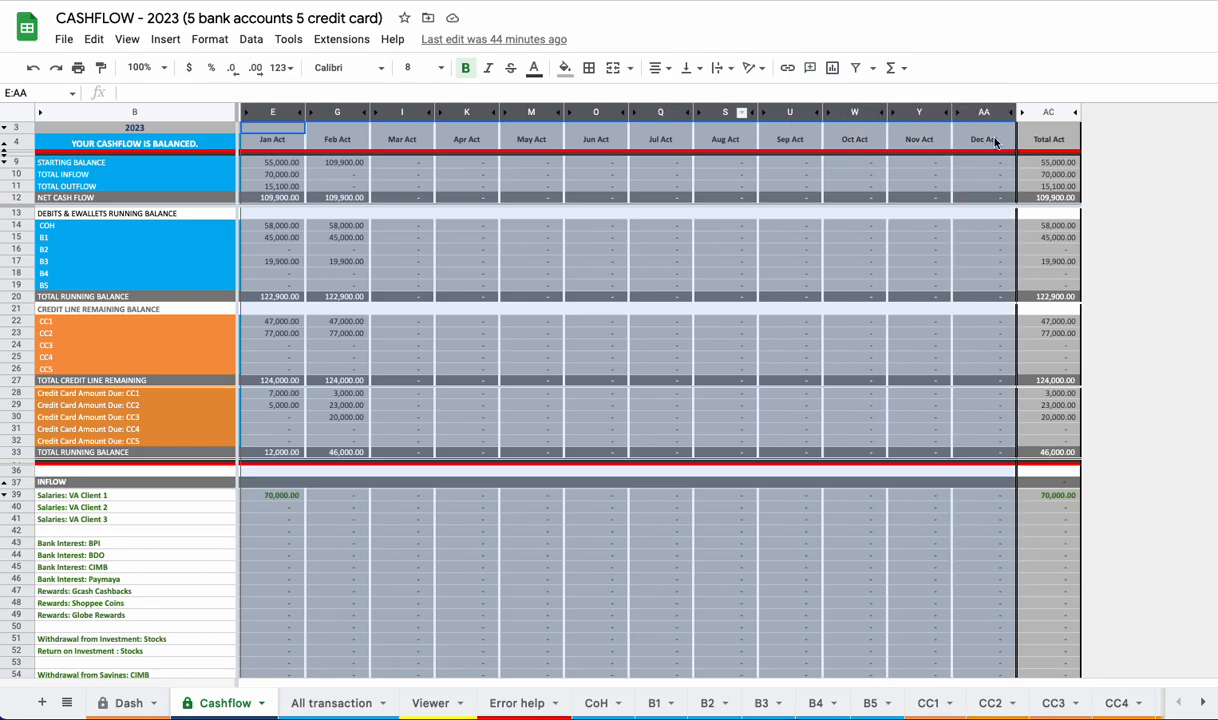
Step: Examine the Total Act column and the cashflow balance status formula in cell B4
left_click(1048, 112)
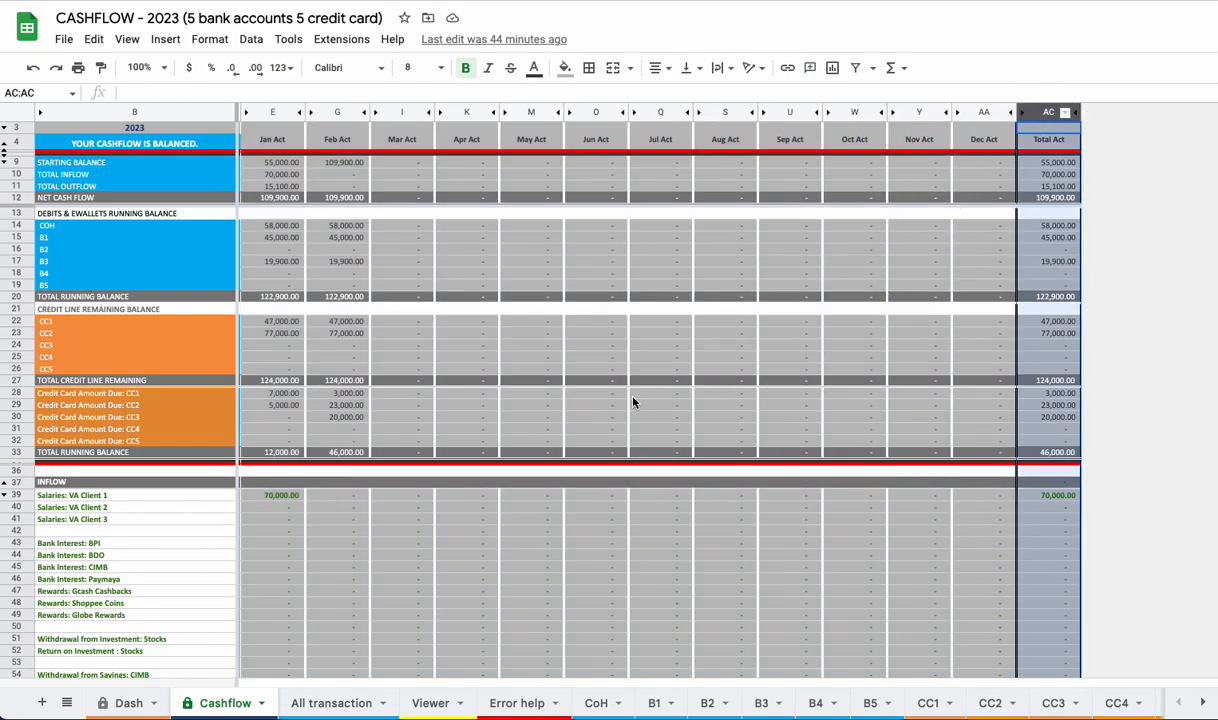
left_click(17, 141)
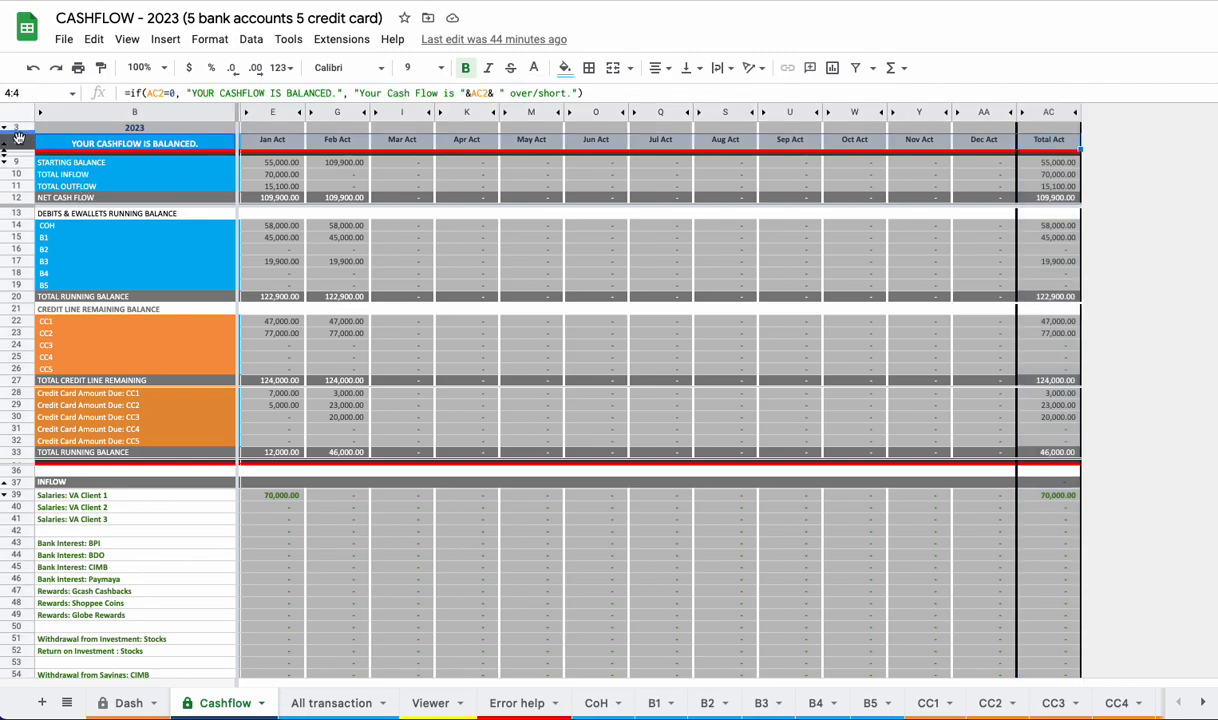
left_click(115, 143)
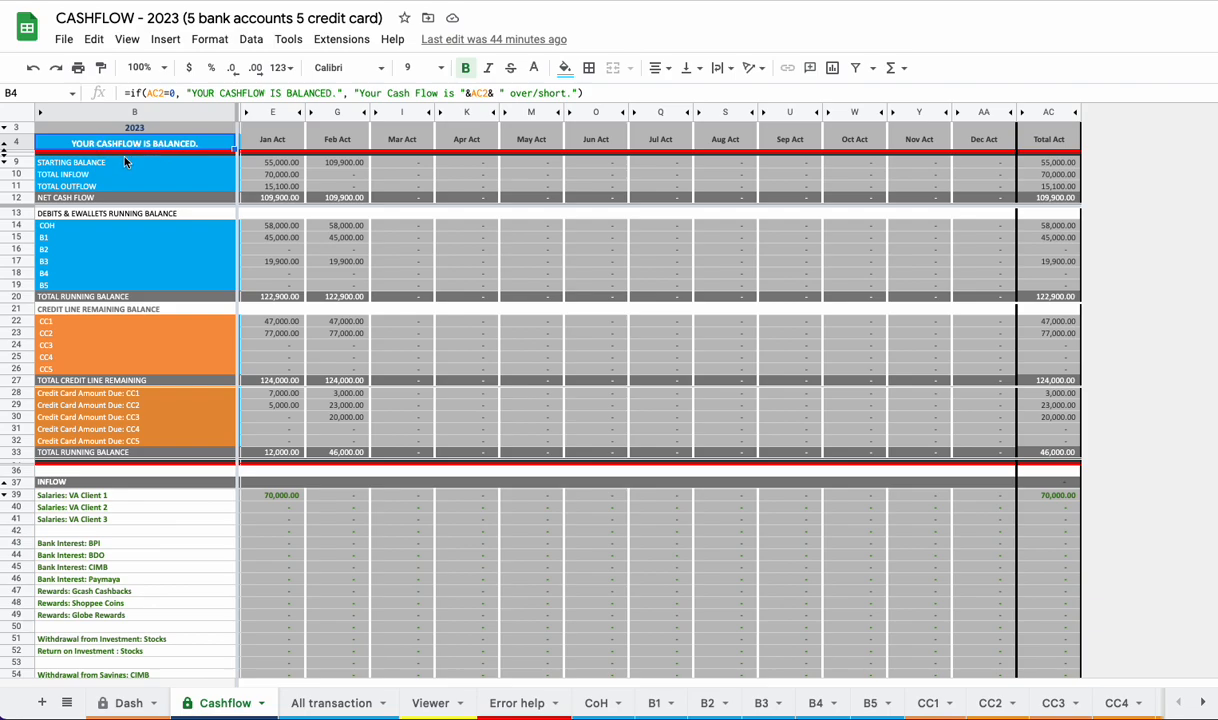
Step: Trace January's starting balance to the opening balance entries on the CoH and B1 account sheets
left_click(20, 161)
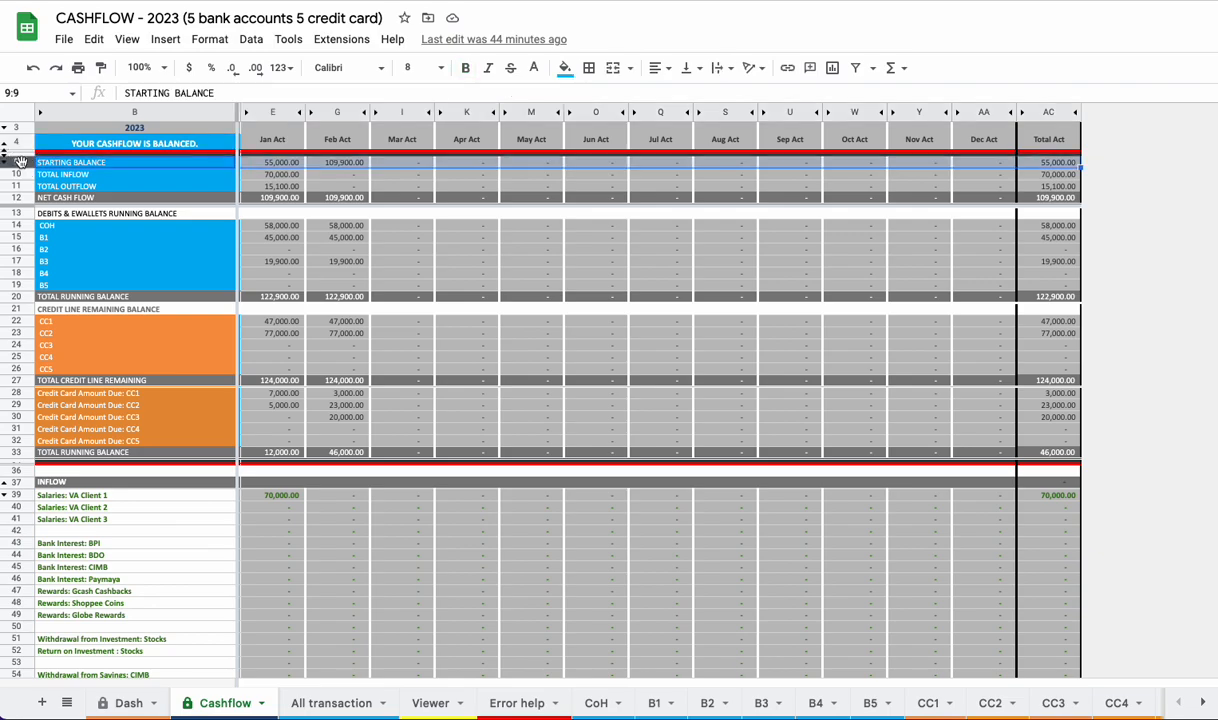
left_click(280, 164)
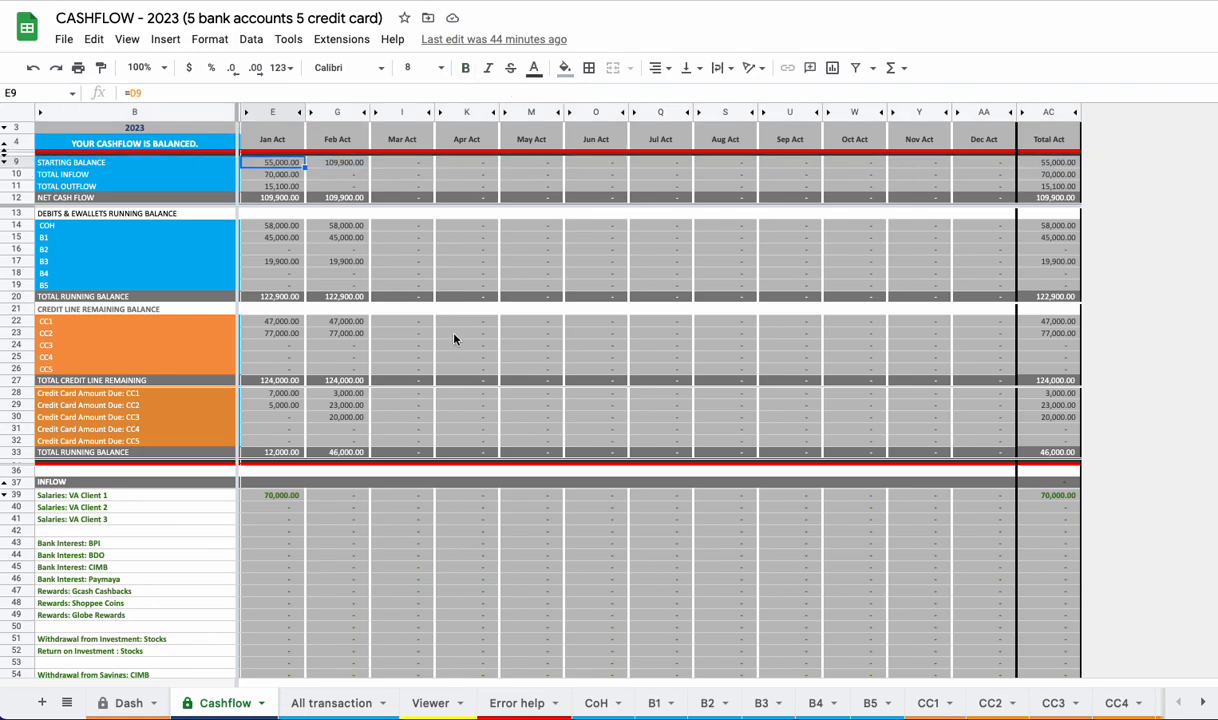
left_click(598, 702)
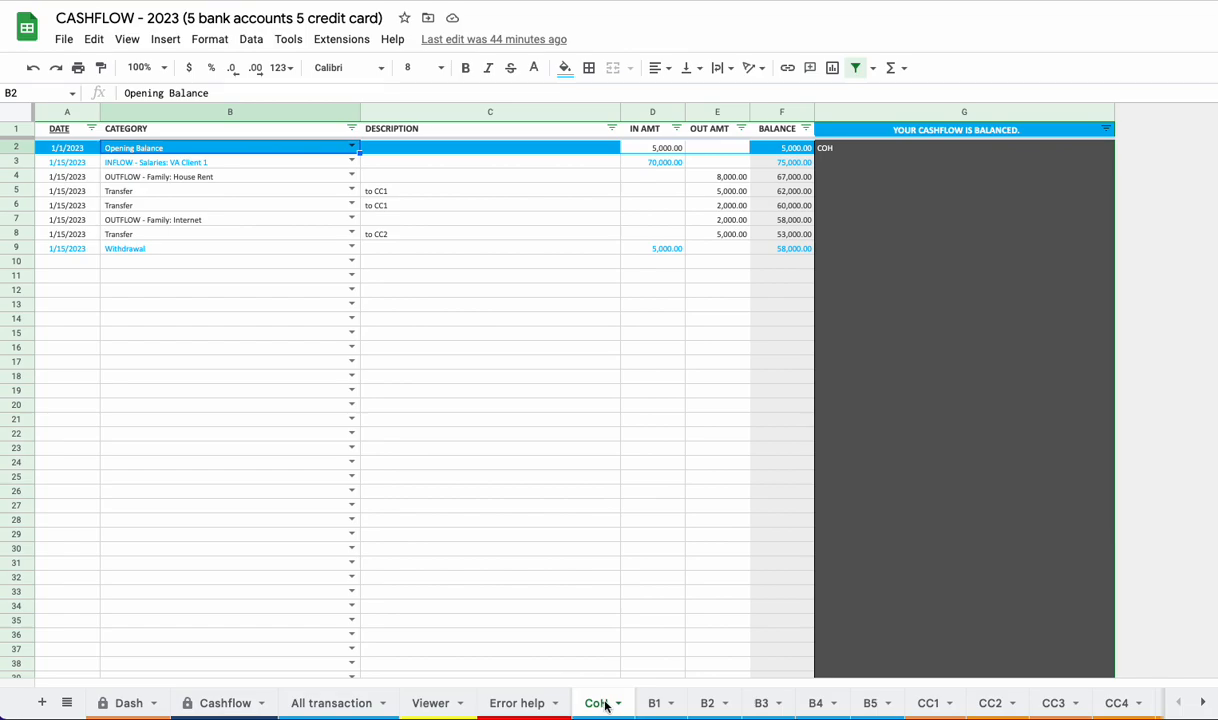
left_click(668, 148)
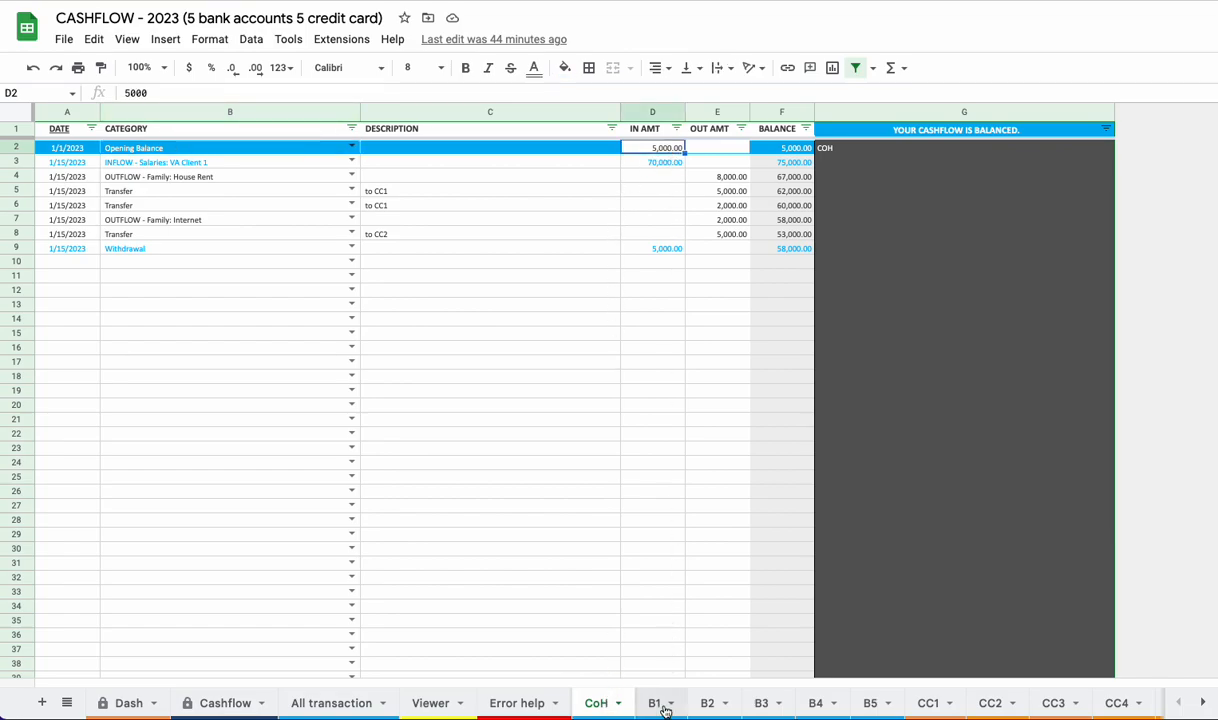
left_click(866, 702)
left_click(656, 702)
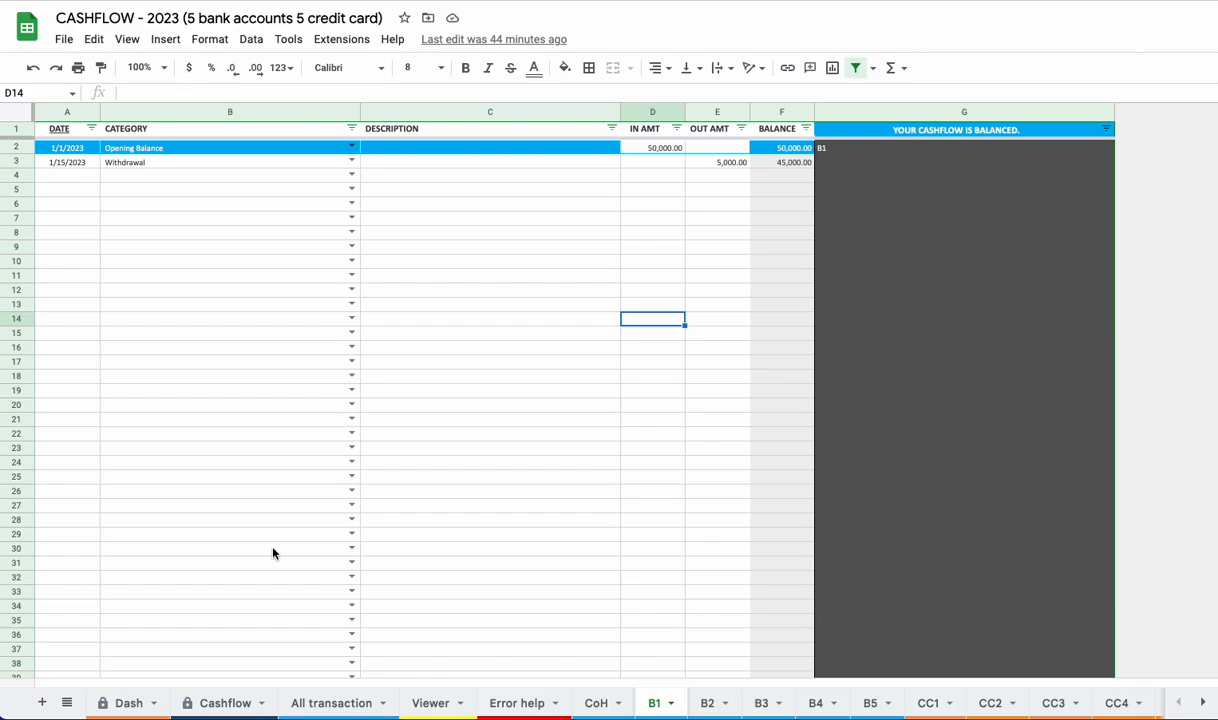
Step: Return to the Cashflow sheet and trace January's total inflow to the TOTAL INFLOW row and its income categories
left_click(122, 702)
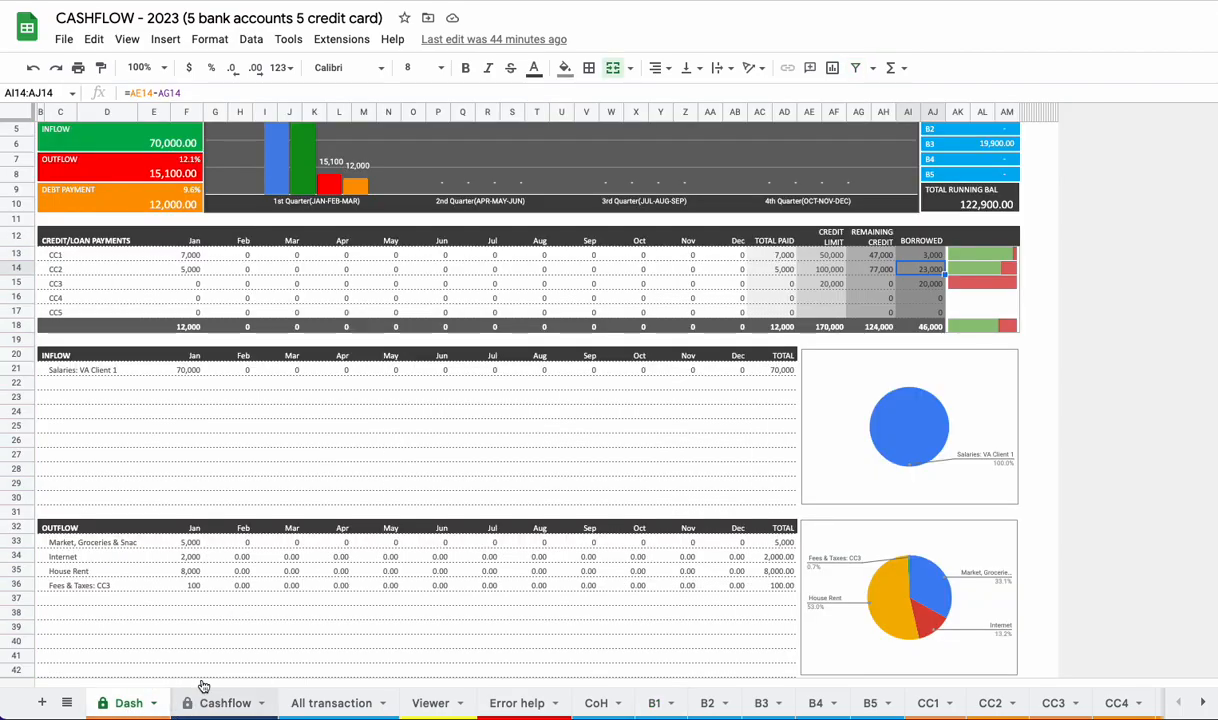
left_click(200, 697)
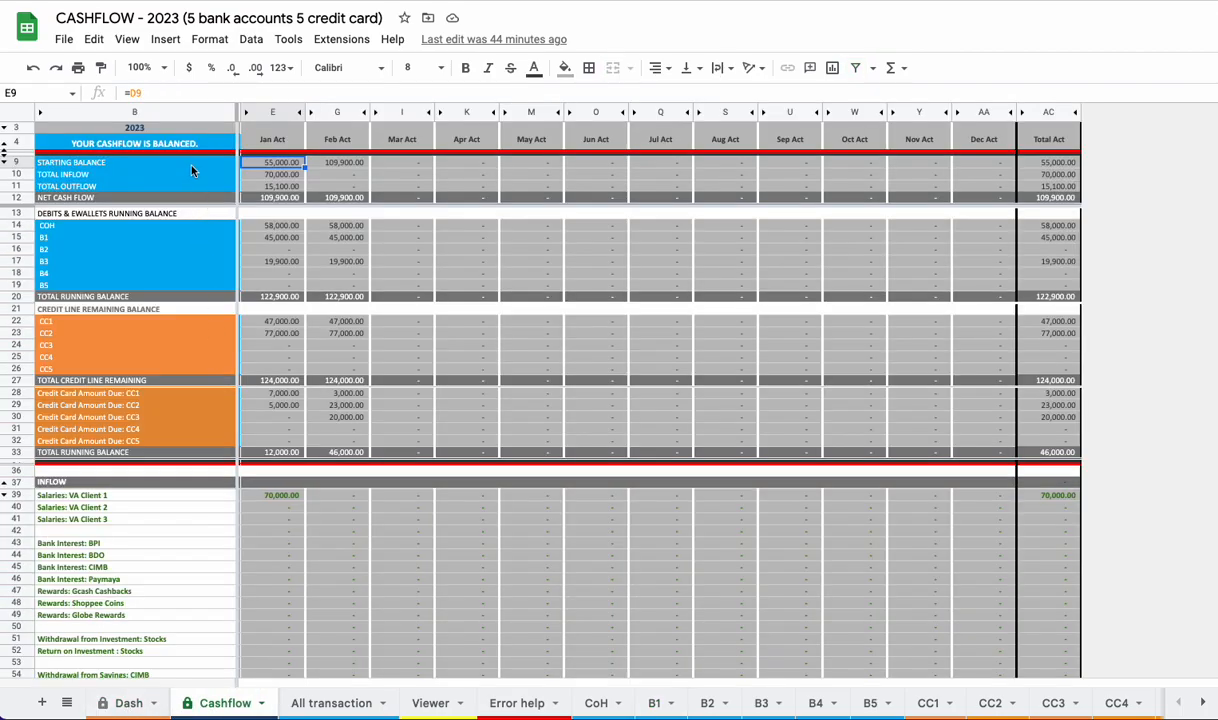
left_click(12, 174)
left_click(288, 175)
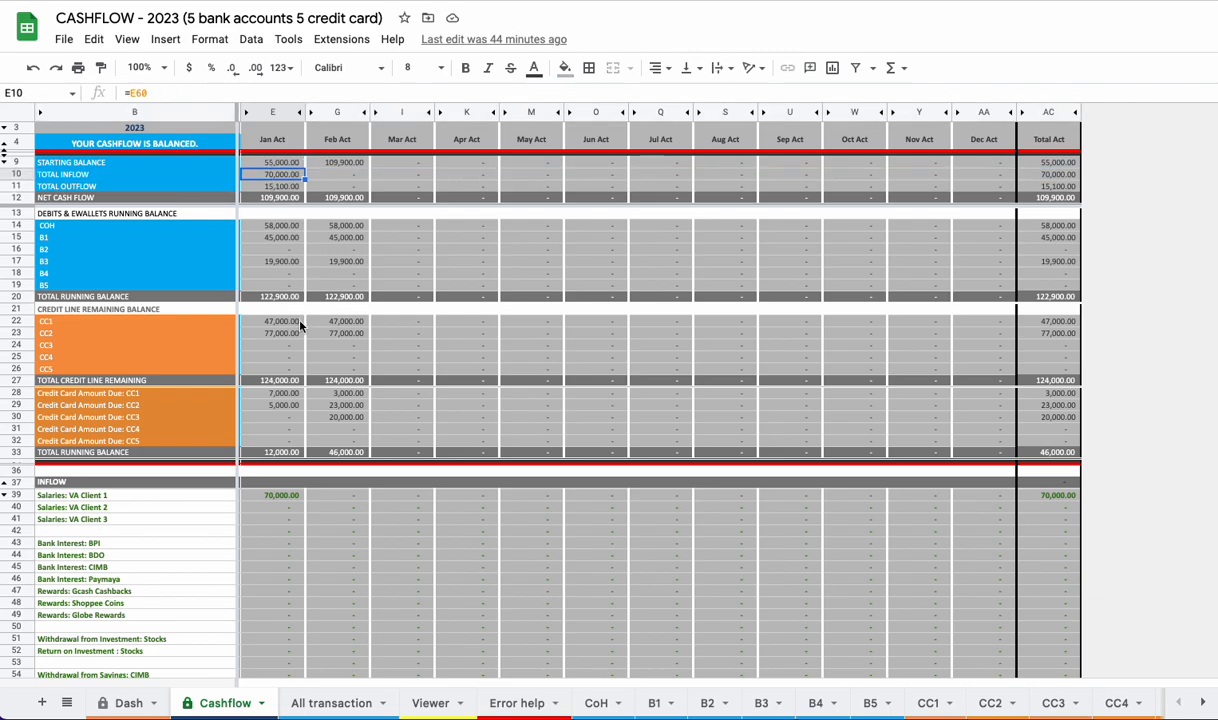
scroll(283, 400, "down", 4)
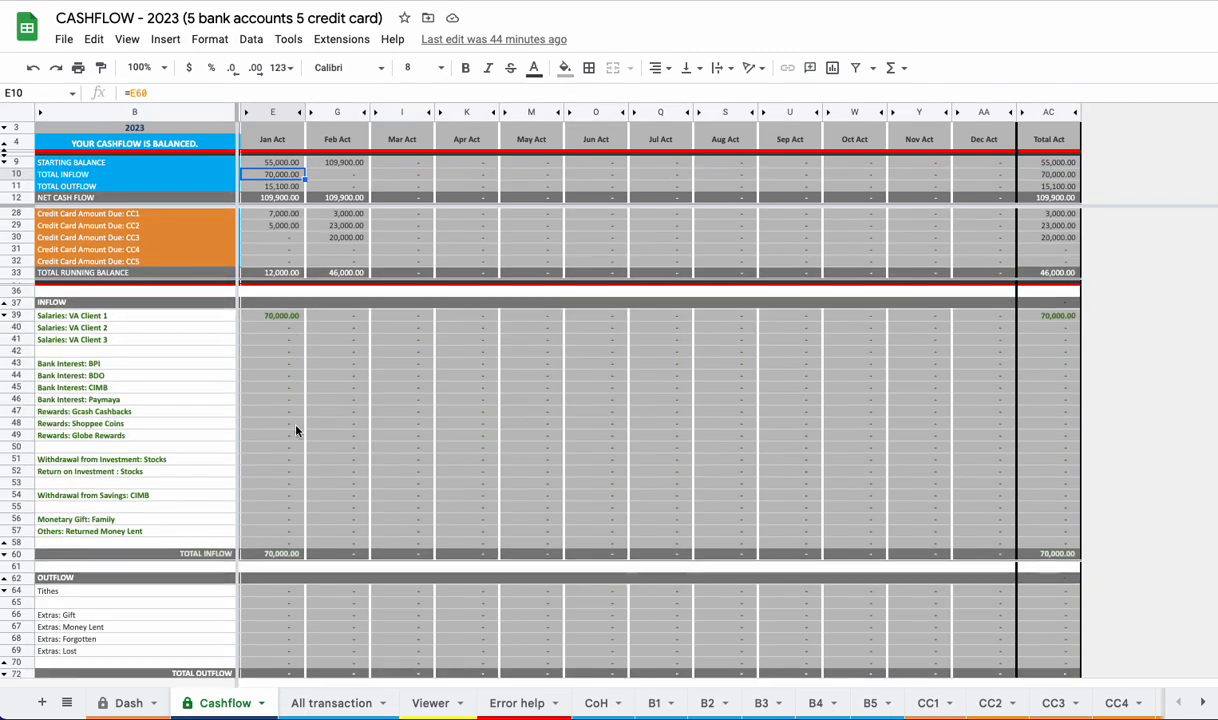
left_click(282, 553)
left_click_drag(58, 315, 90, 537)
Step: Trace January's total outflow to its sum in cell E183 and review the outflow categories that feed it
scroll(172, 326, "up", 4)
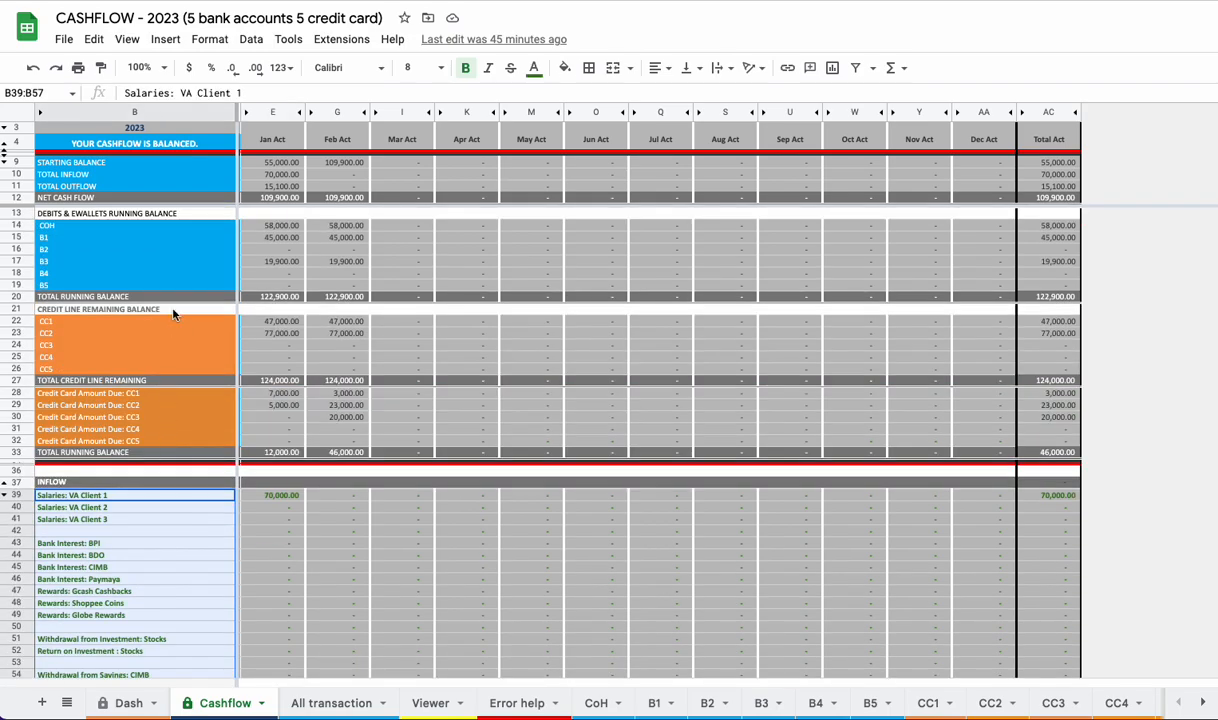
left_click(60, 186)
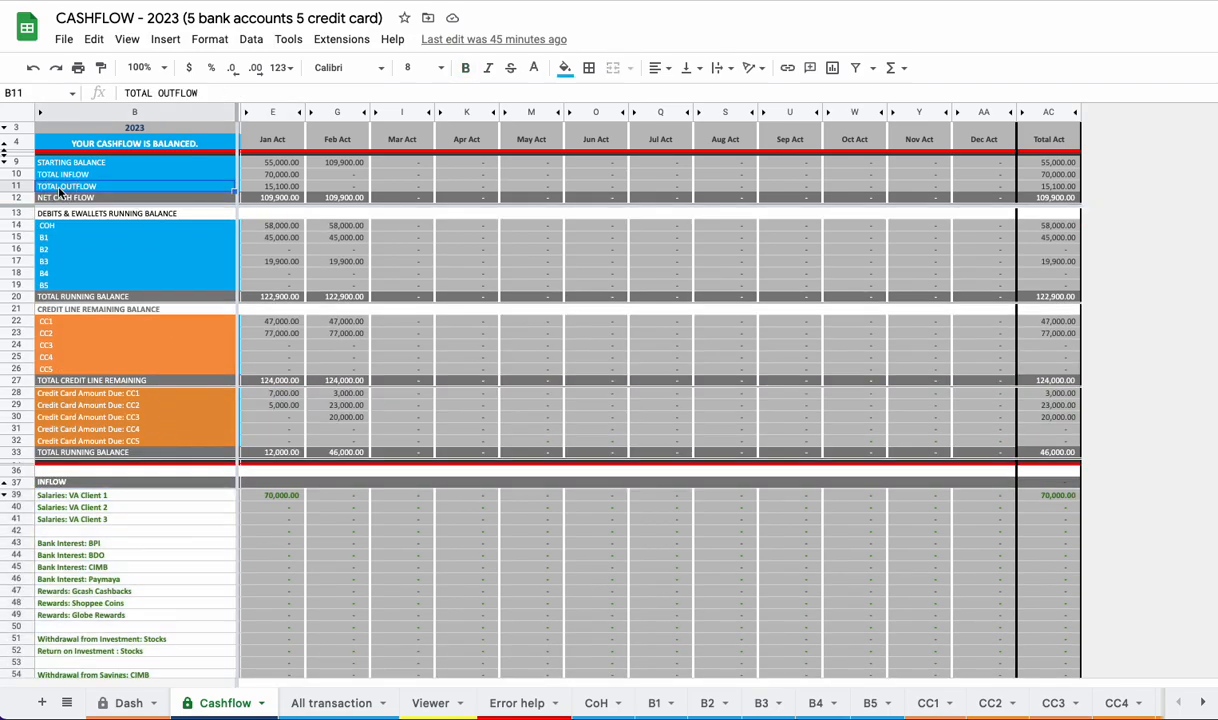
left_click(250, 187)
scroll(262, 490, "down", 20)
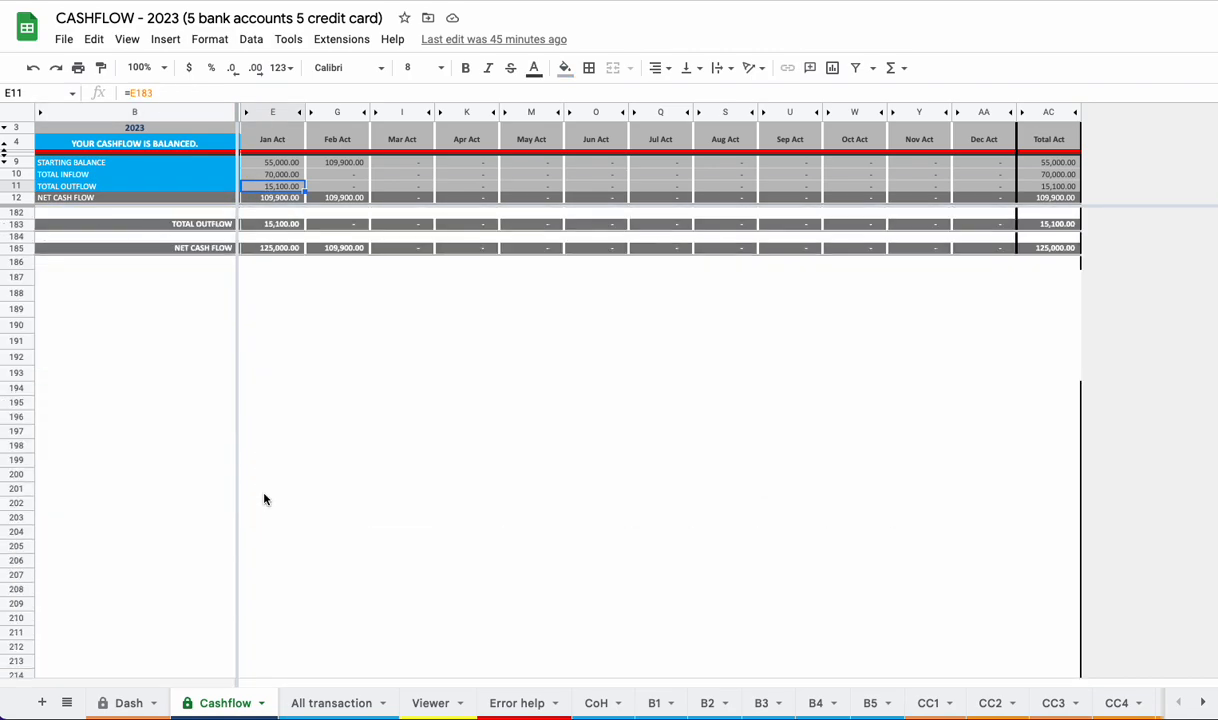
left_click(257, 223)
scroll(260, 315, "up", 2)
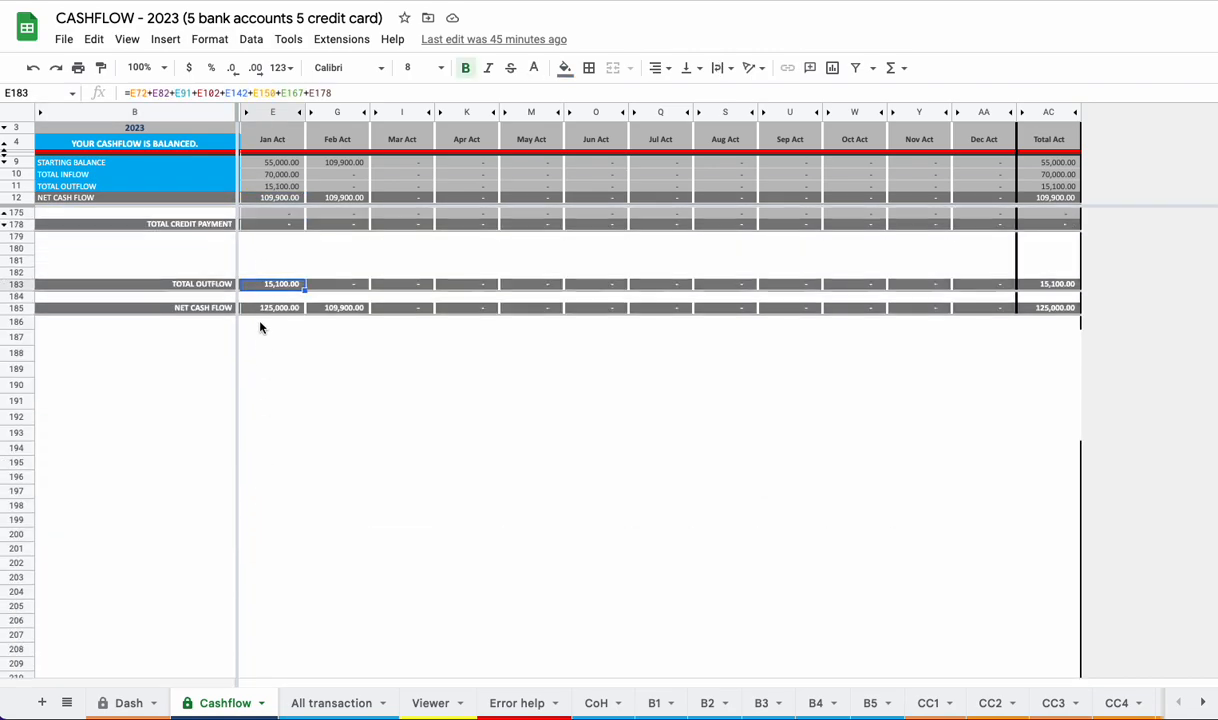
scroll(262, 340, "up", 4)
scroll(255, 420, "up", 15)
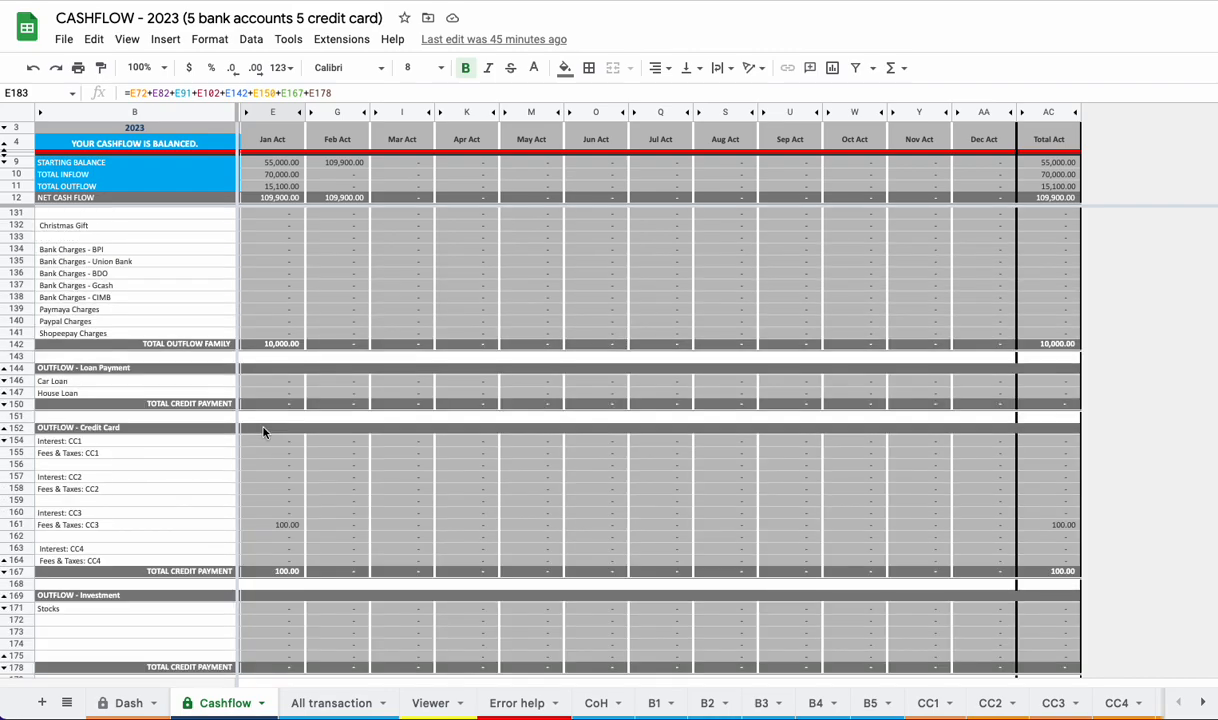
scroll(275, 380, "up", 12)
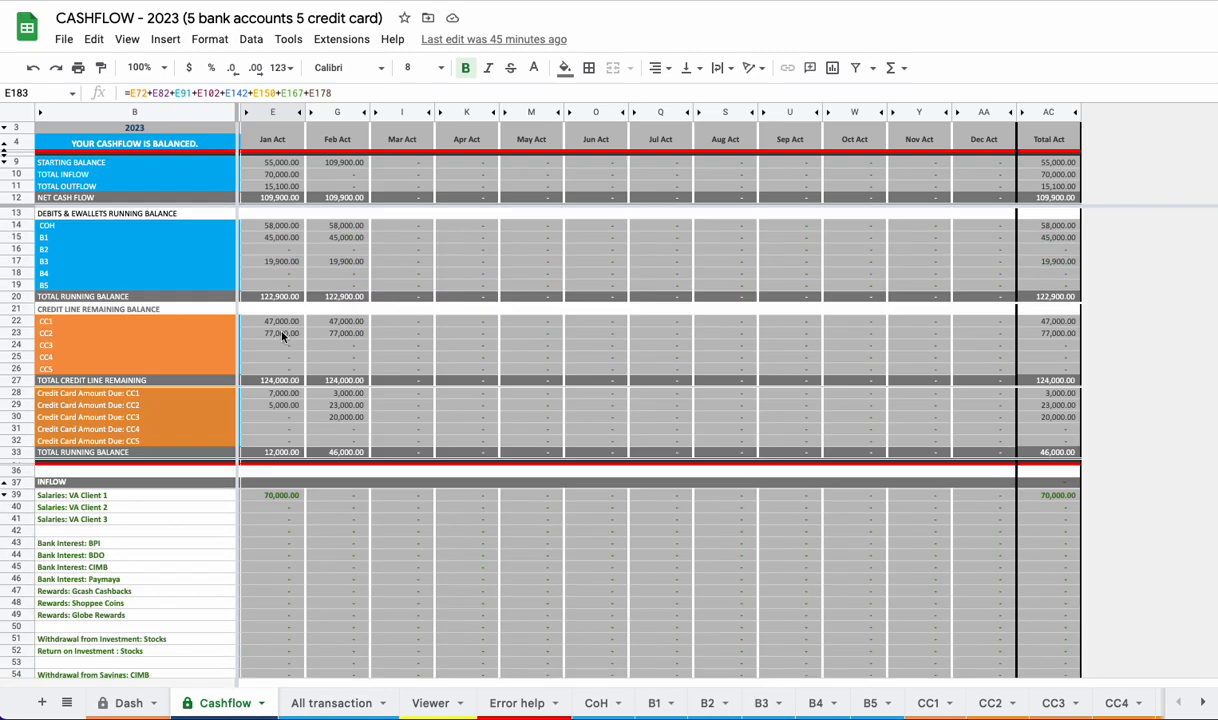
Step: Inspect January's net cash flow formula and the starting balance, total inflow and total outflow cells it uses
left_click(276, 197)
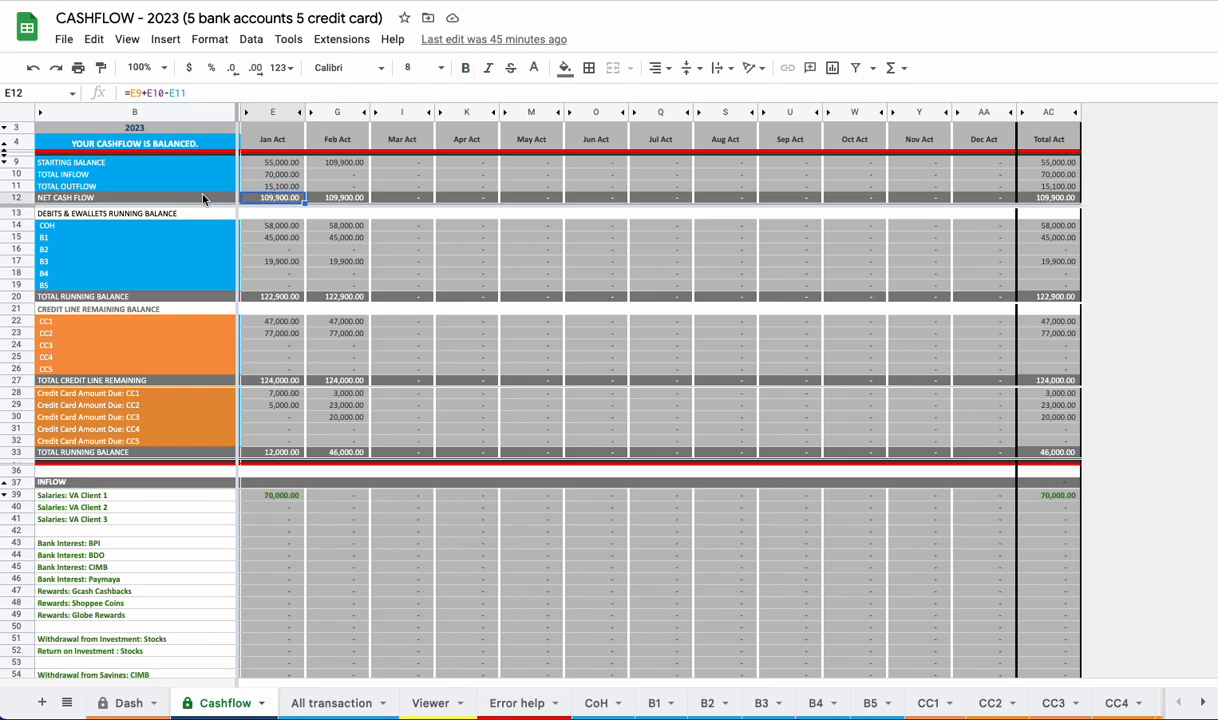
left_click(288, 167)
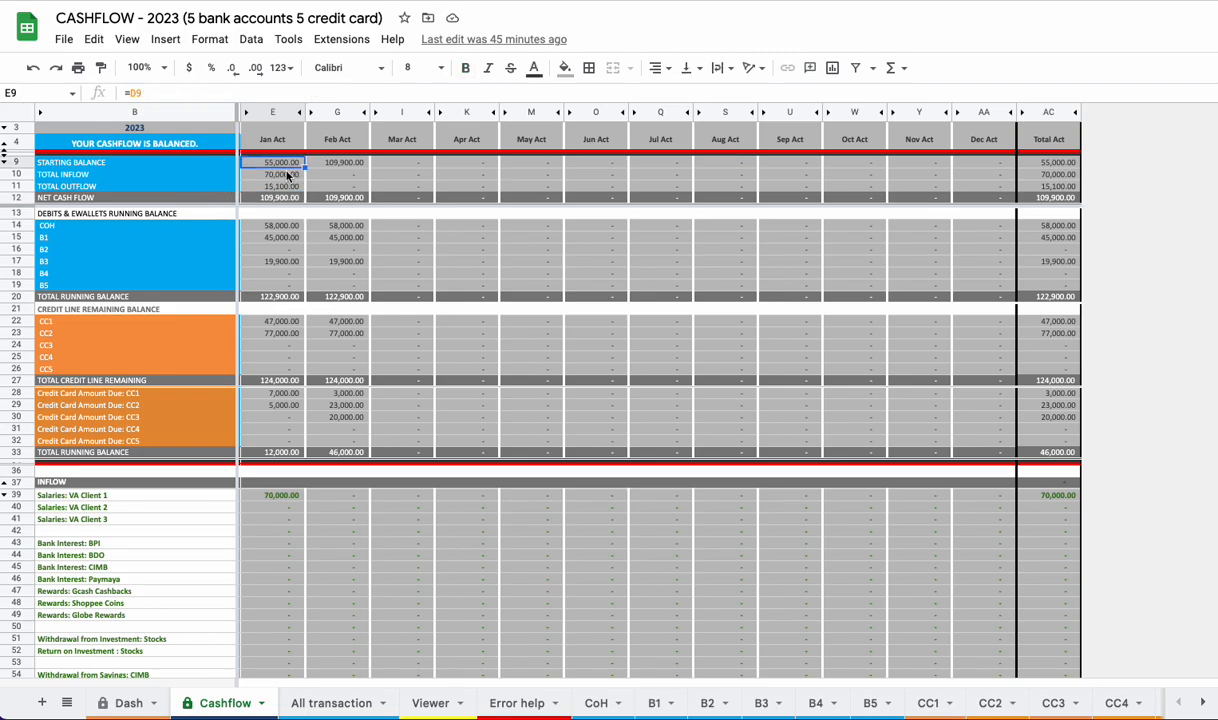
left_click(287, 175)
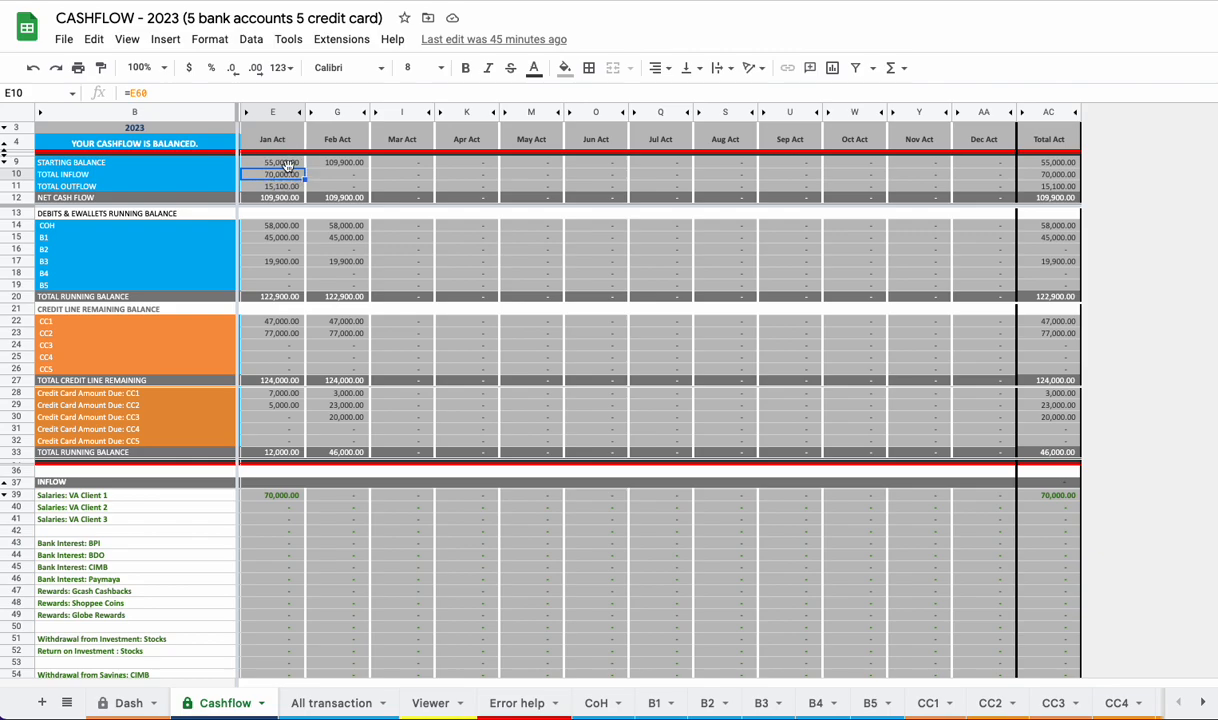
left_click(282, 186)
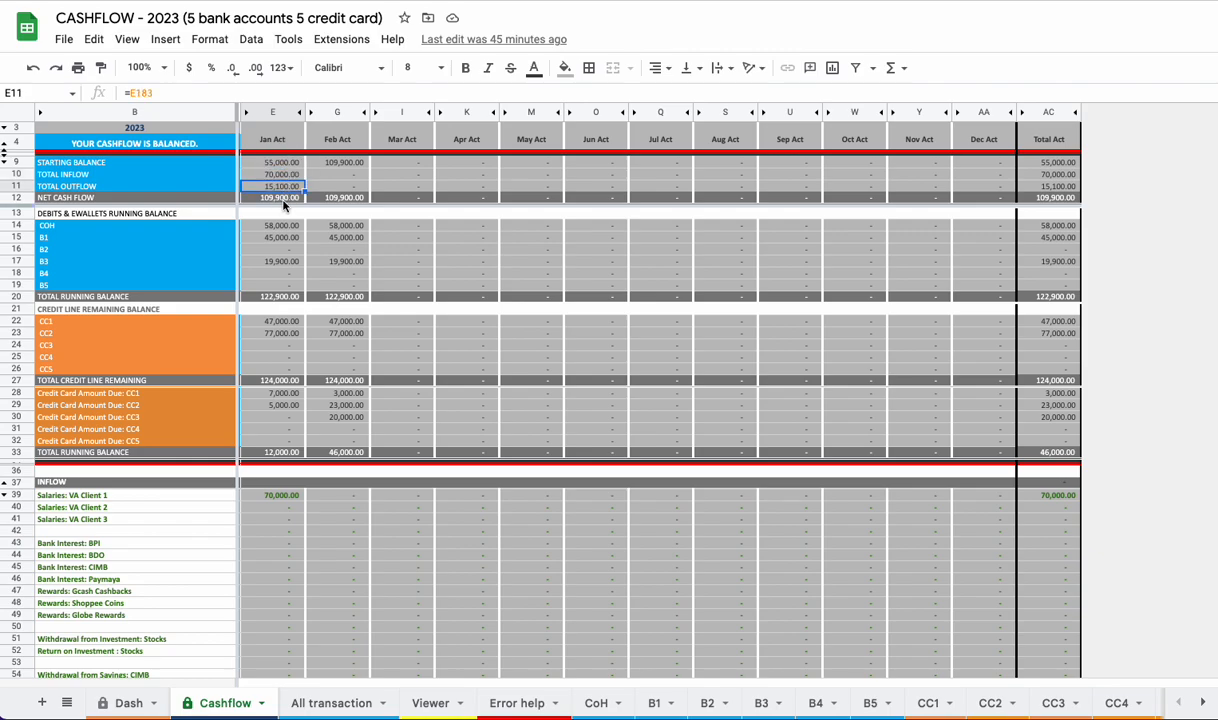
left_click(283, 198)
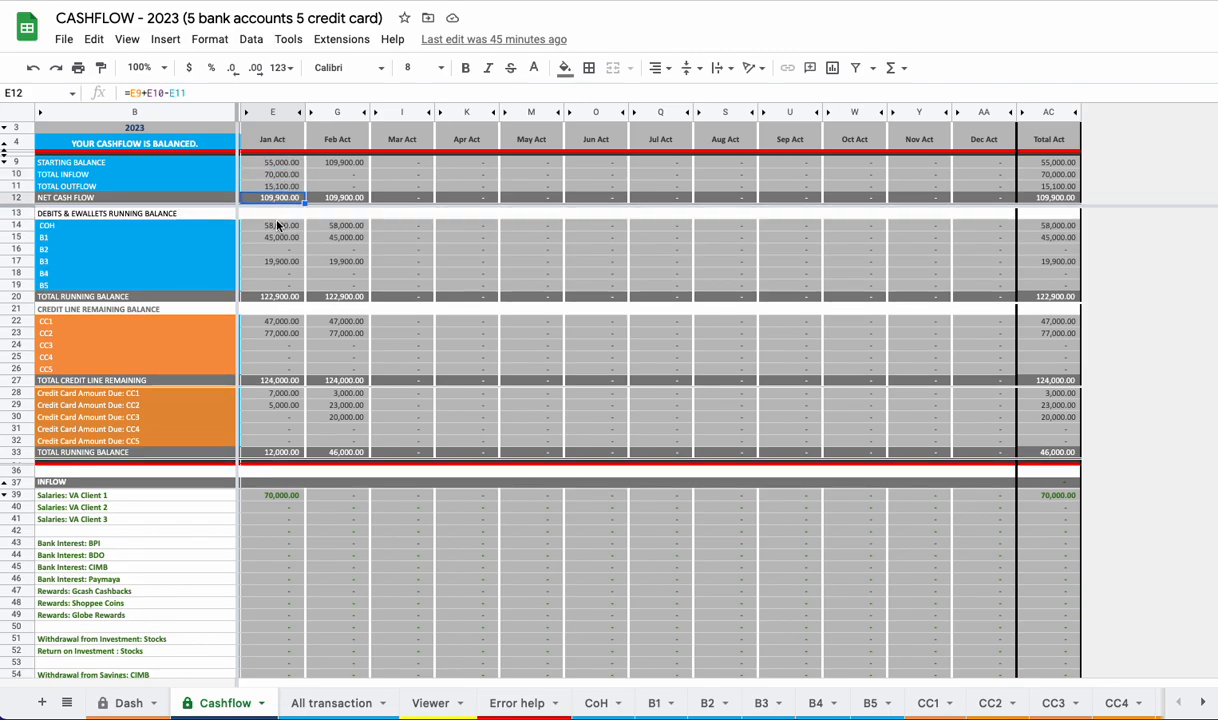
Step: Examine the debits and e-wallets running balance section, comparing the COH formulas for January, February and March
left_click_drag(18, 213, 27, 296)
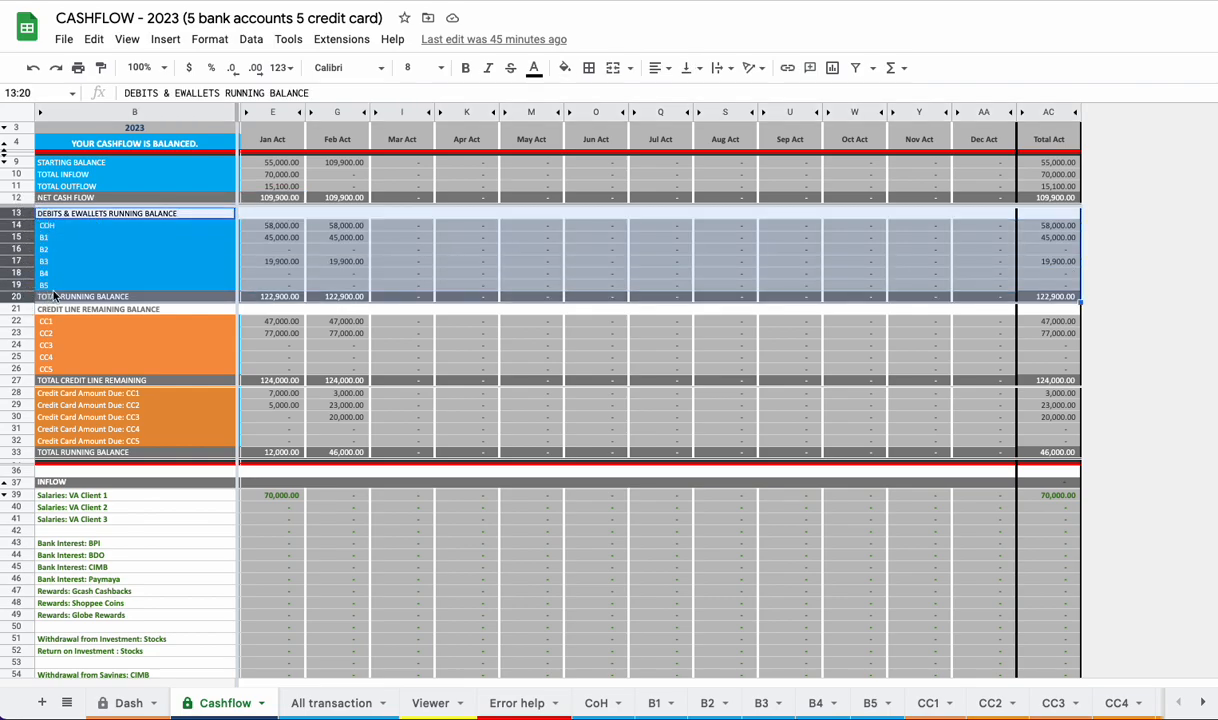
left_click(67, 226)
left_click(17, 226)
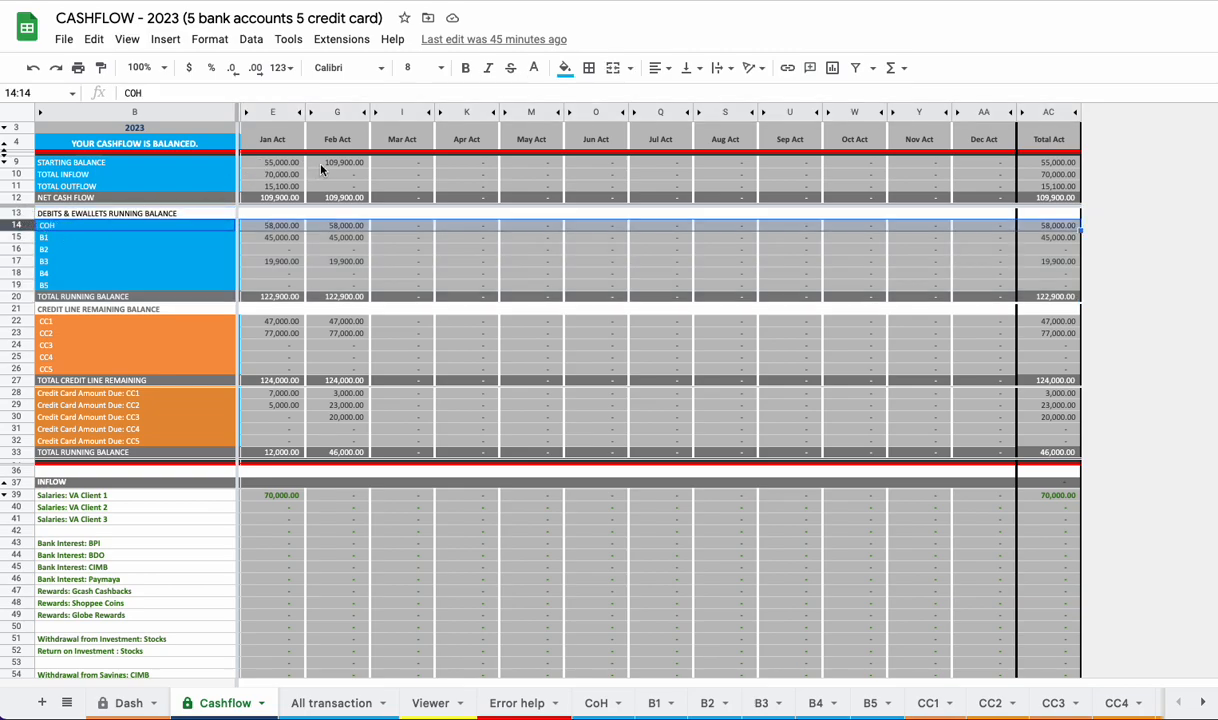
left_click(270, 225)
left_click(335, 111)
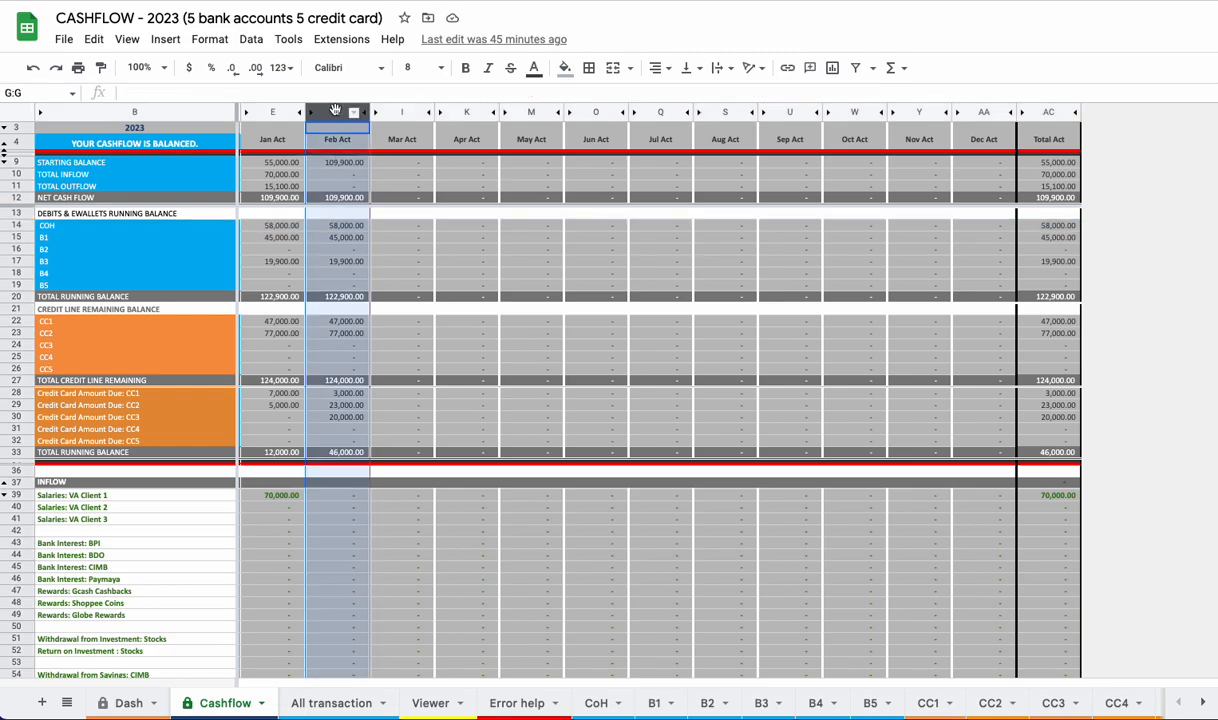
left_click(340, 227)
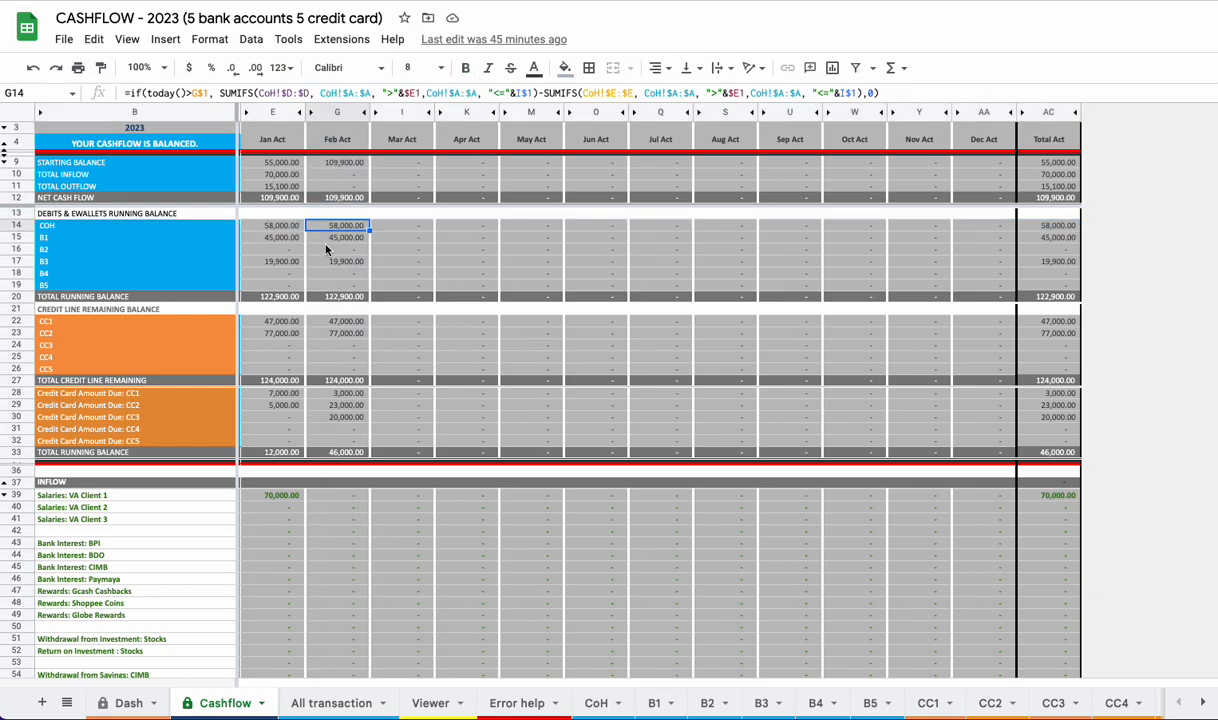
left_click(402, 225)
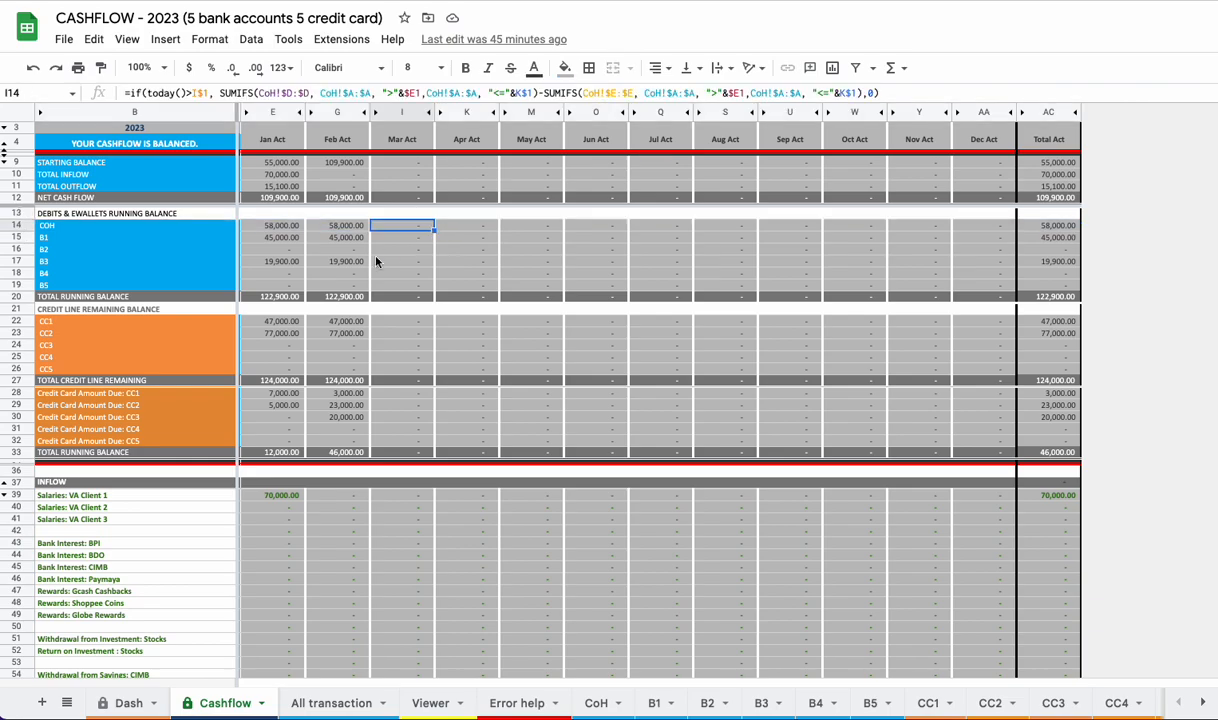
left_click(282, 226)
Step: Compare the COH running balance row with the transactions on the CoH sheet, returning to the Cashflow sheet
left_click(17, 226)
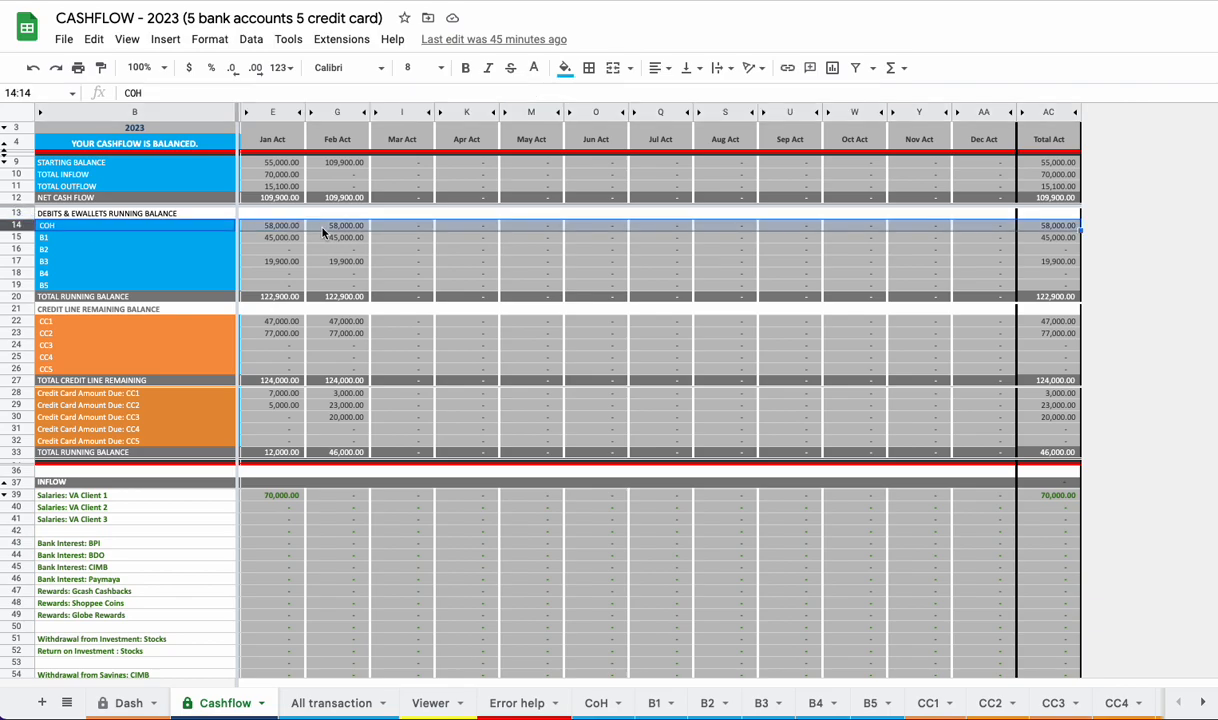
left_click(600, 703)
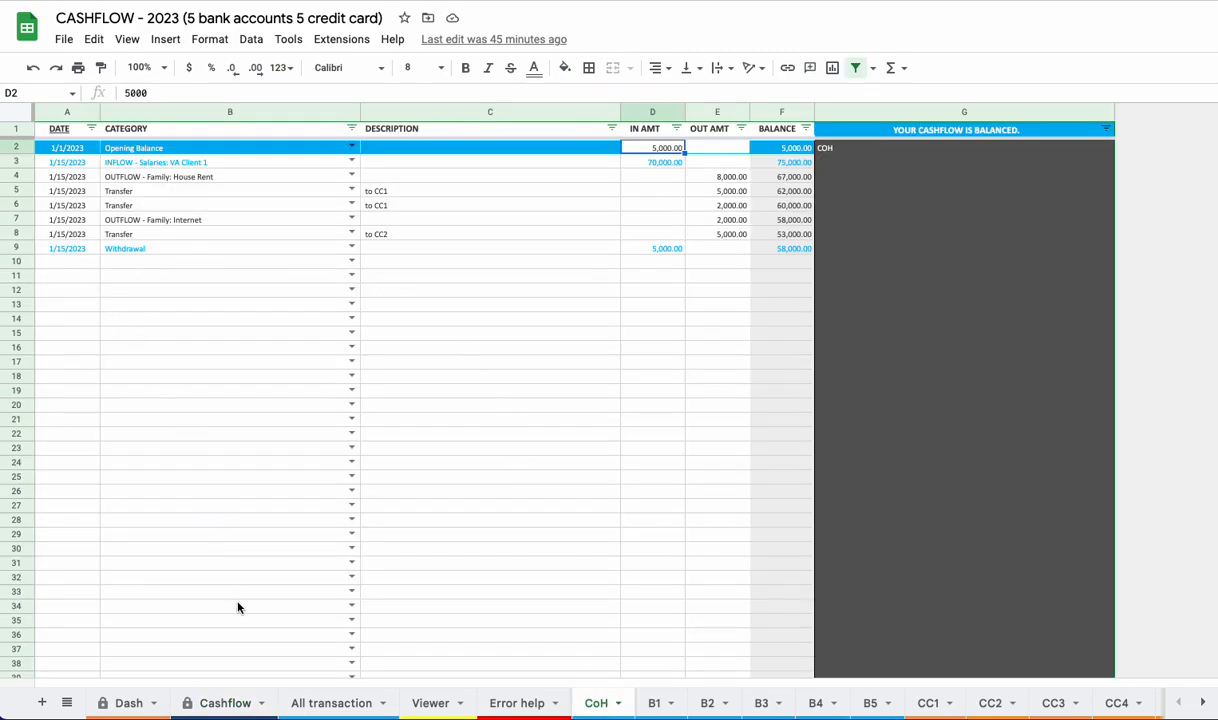
left_click(230, 702)
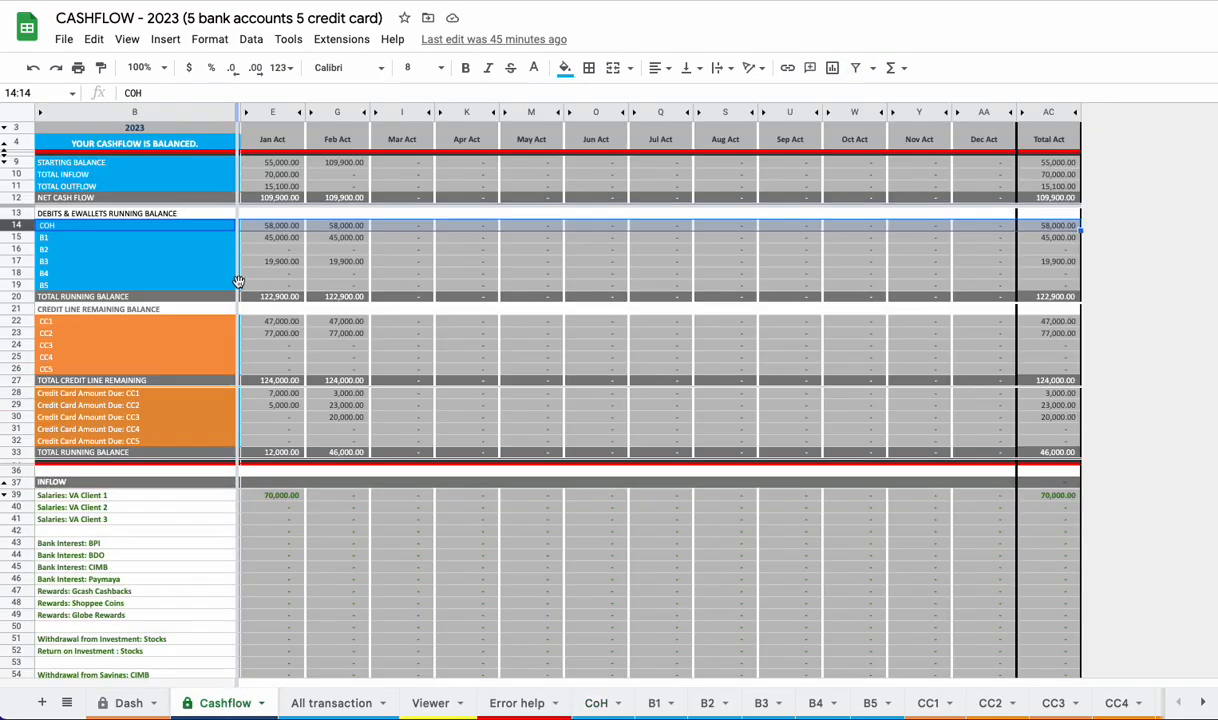
Step: Review the running balance rows of bank accounts B1 to B5, selecting the rows from COH through B5
left_click(16, 238)
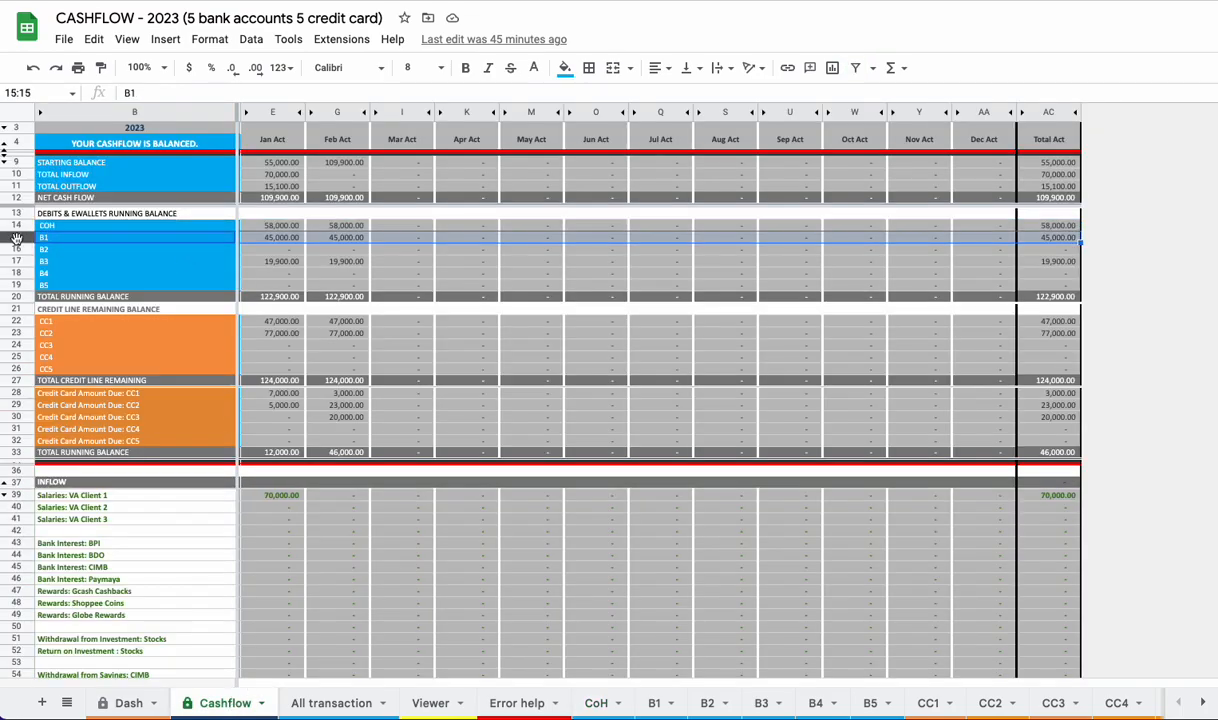
left_click(16, 249)
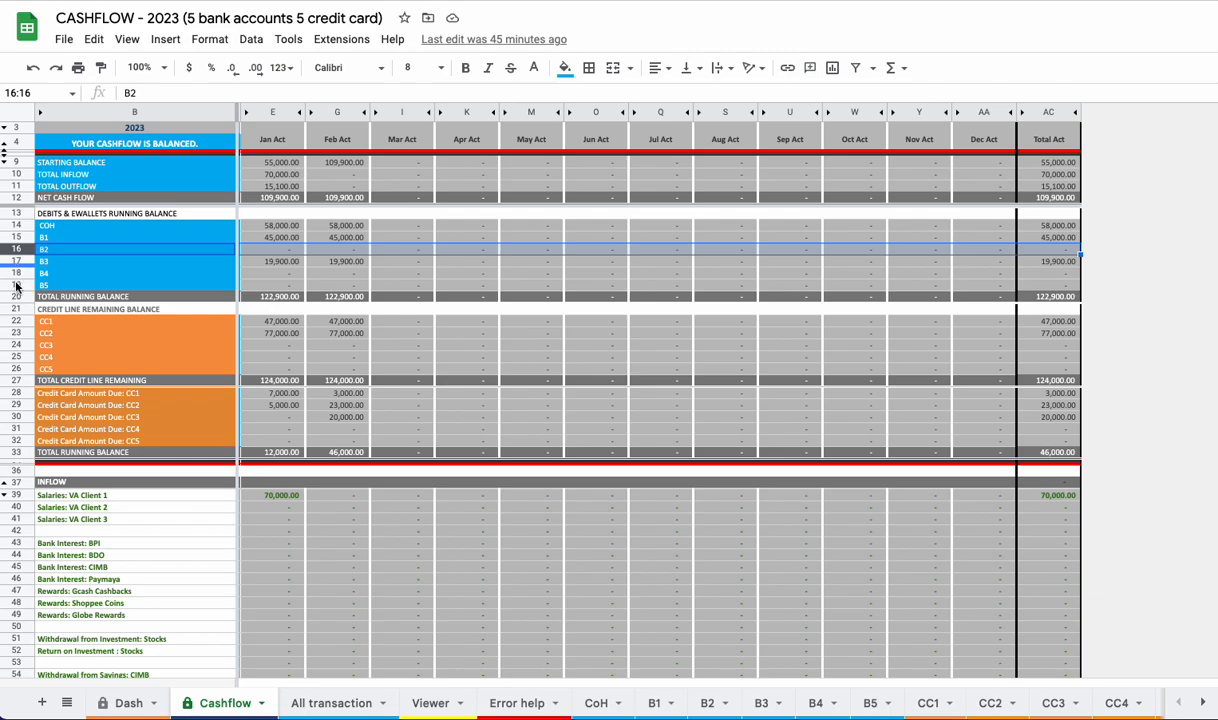
left_click_drag(16, 287, 36, 243)
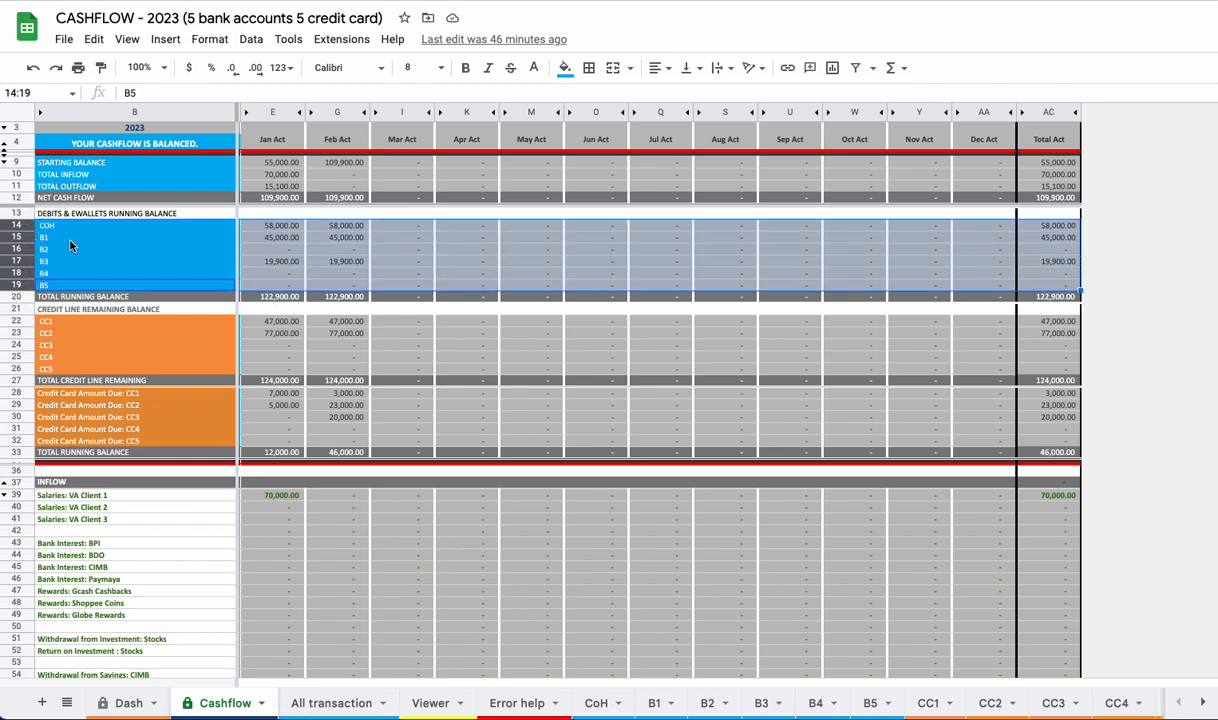
Step: Rename the B1 account label in the debits and e-wallets section to BPI, accepting the protected-range edit
left_click(69, 244)
double_click(68, 243)
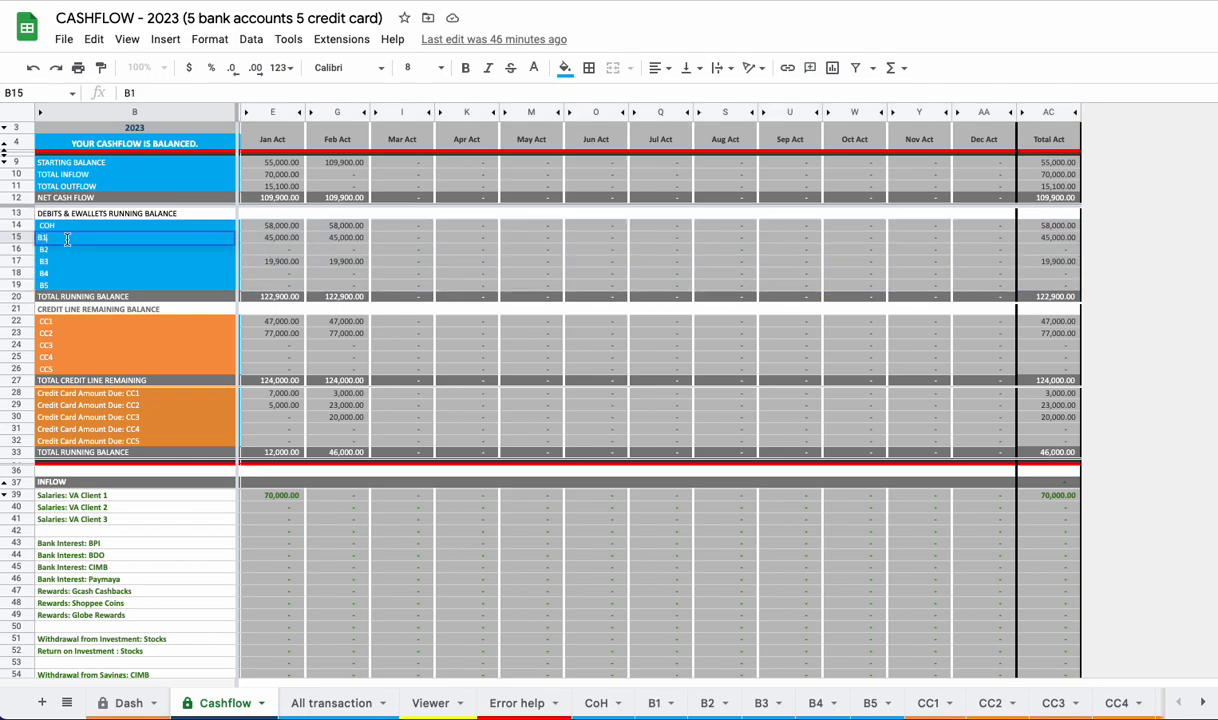
key("BackSpace")
type("BPI")
key("Return")
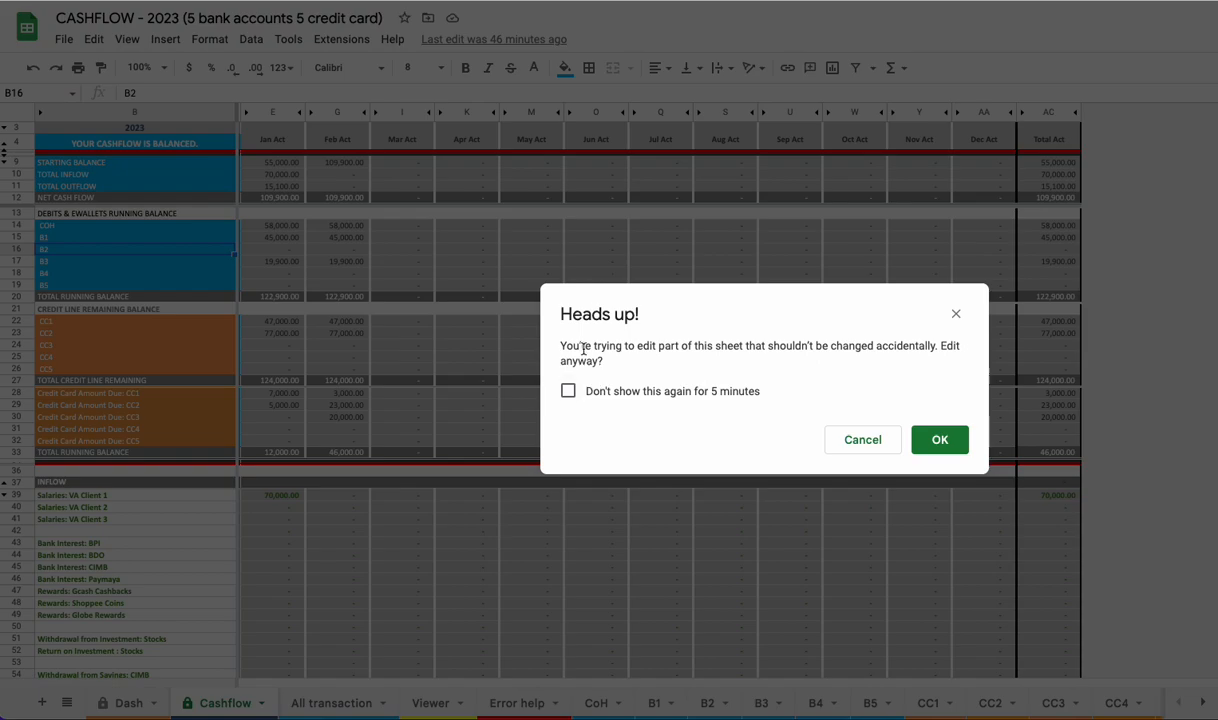
left_click(919, 433)
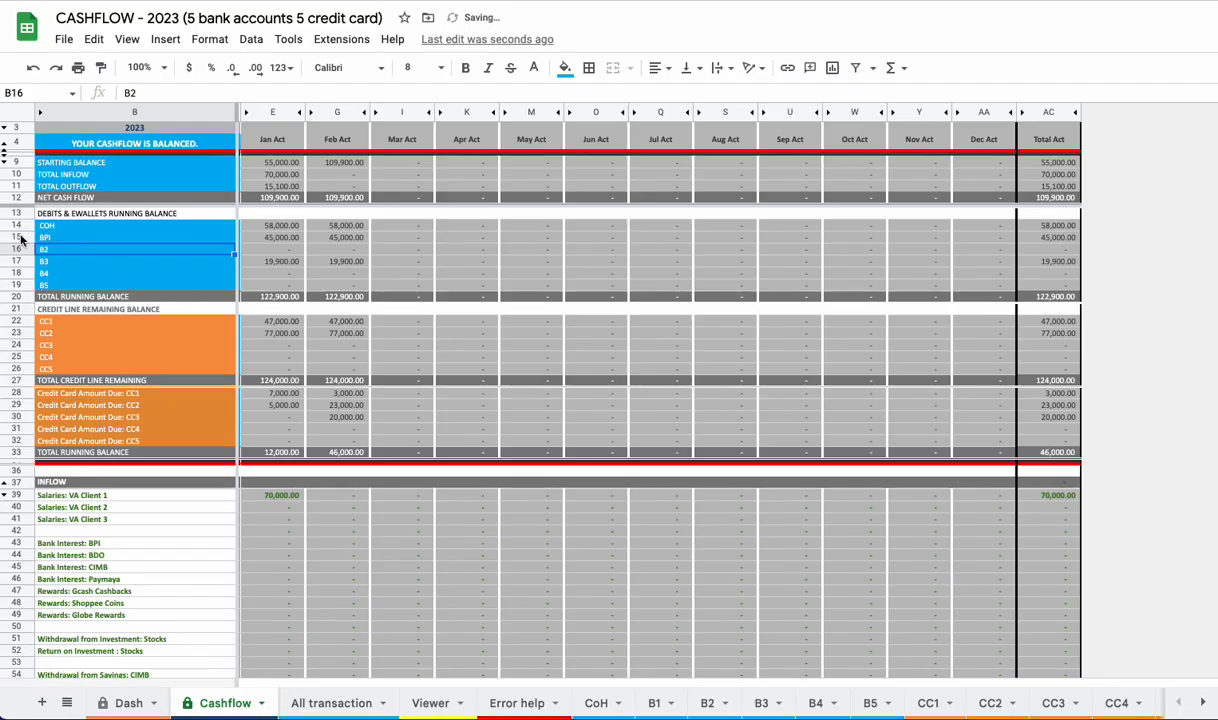
Step: Rename the B1 sheet as BPI to match its account label on the Cashflow sheet
left_click(16, 237)
left_click(64, 240)
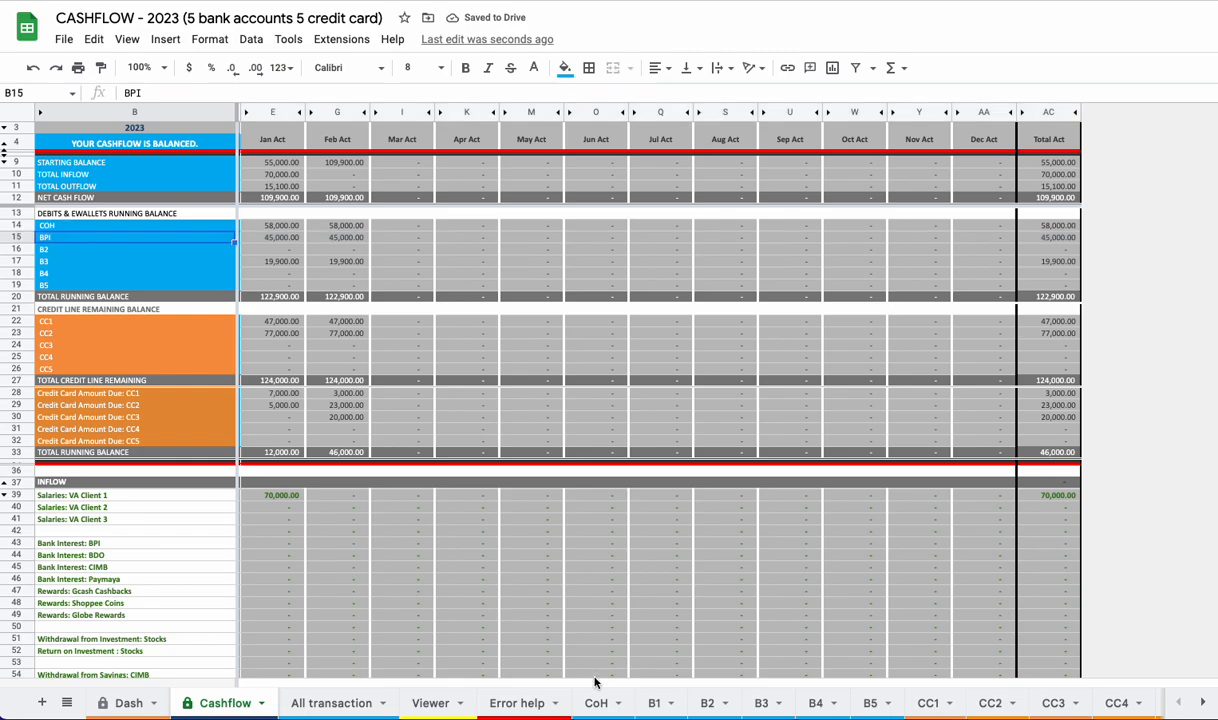
left_click(655, 703)
double_click(655, 703)
type("BPI")
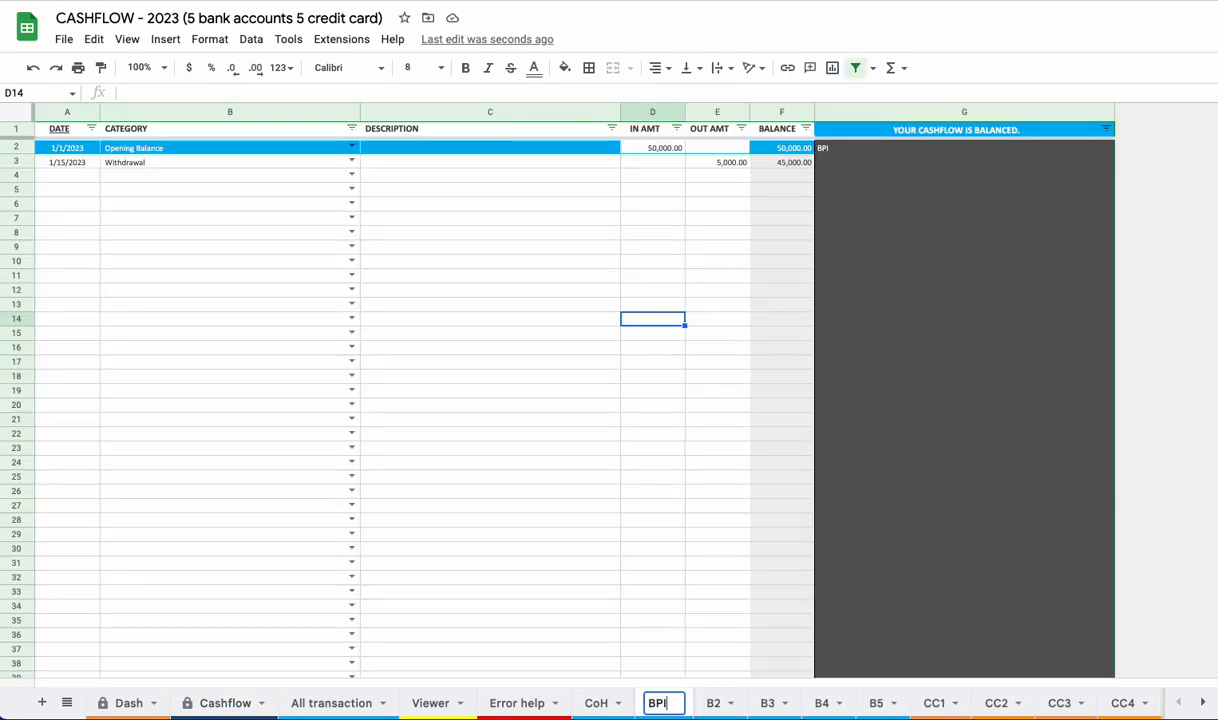
key("Return")
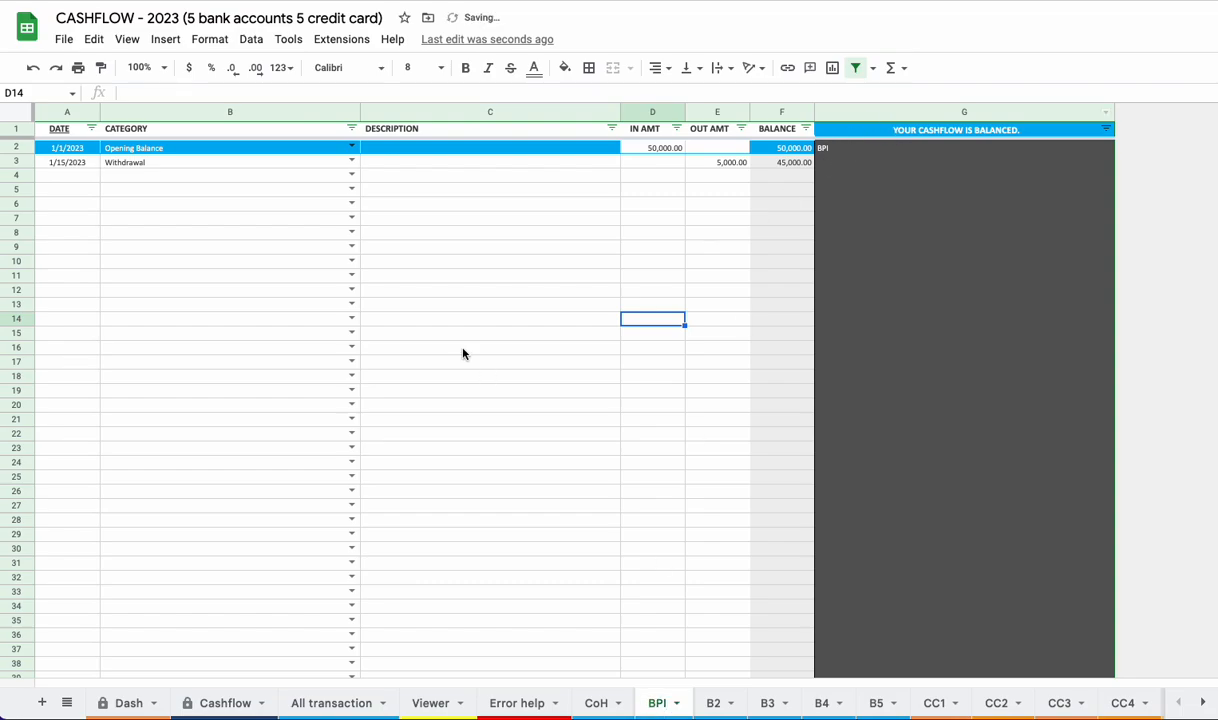
Step: Check the Dash sheet and the BPI sheet's account label formula in G2 against the Cashflow sheet's BPI label
left_click(127, 703)
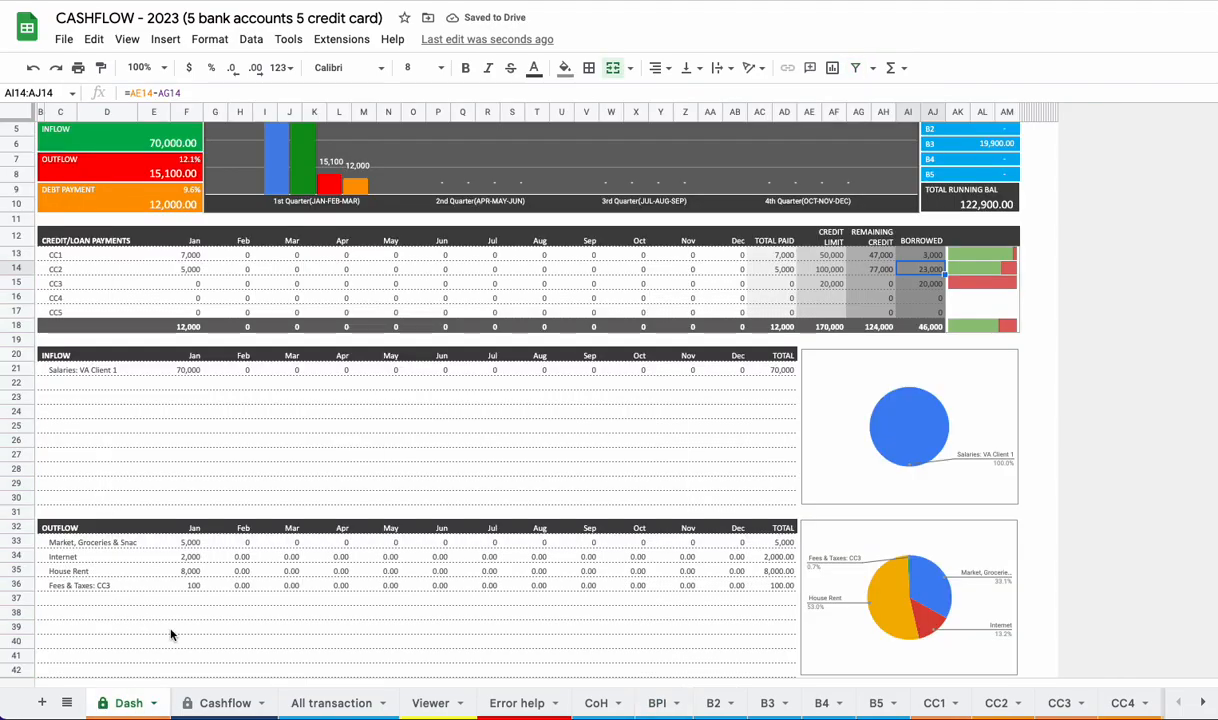
left_click(222, 703)
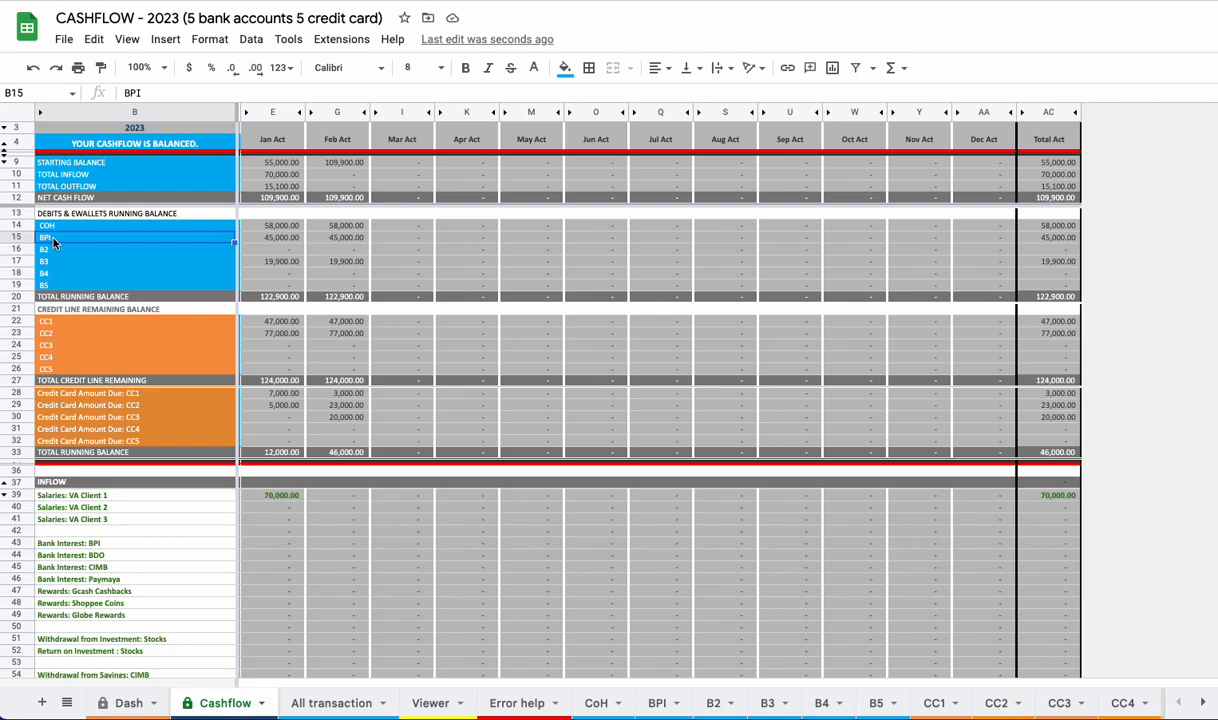
left_click(655, 702)
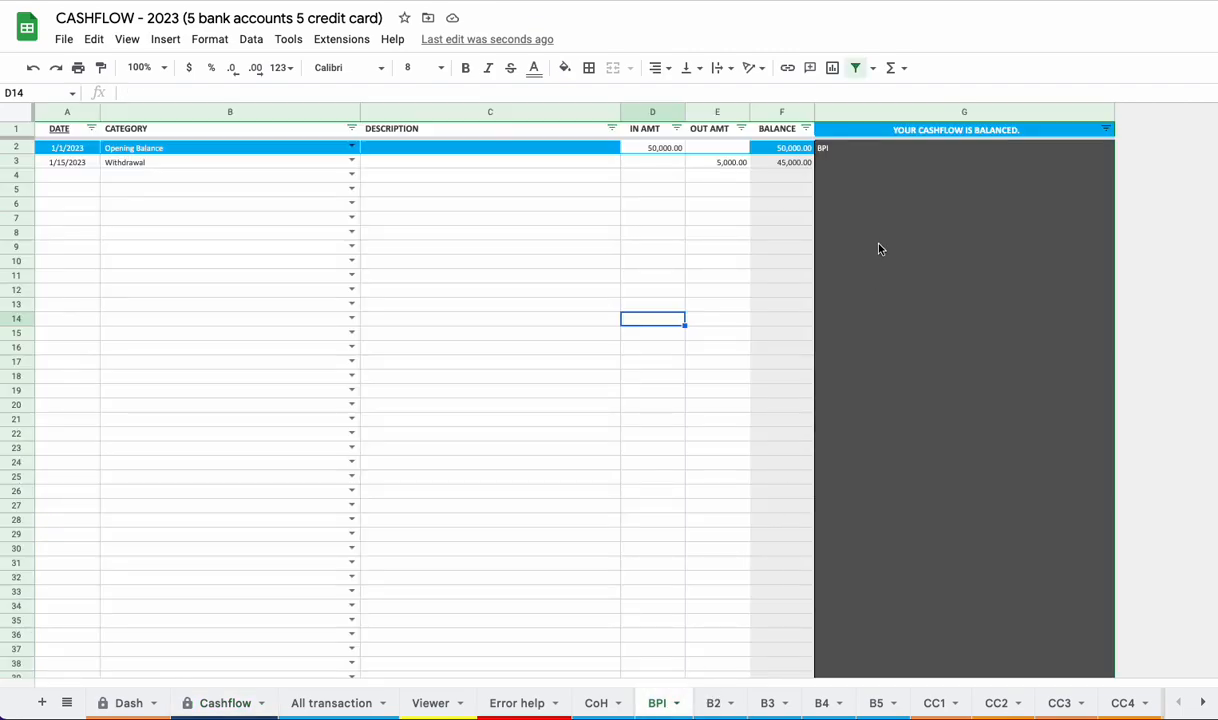
left_click(858, 148)
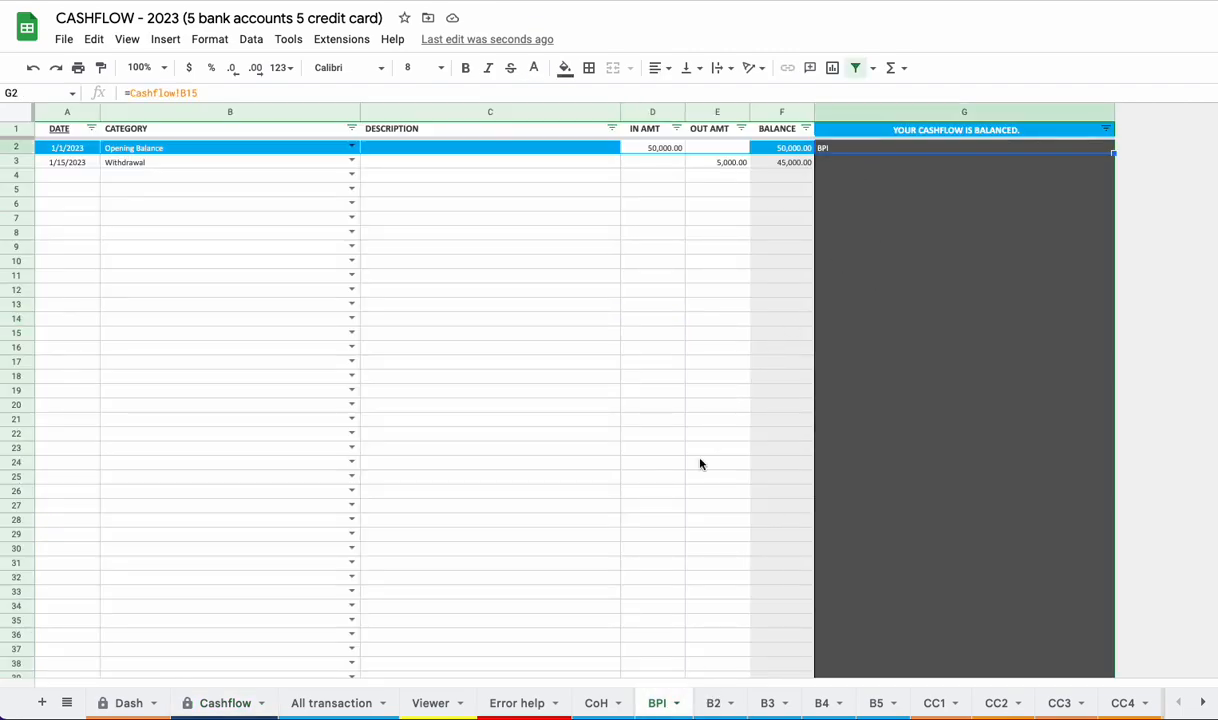
left_click(218, 702)
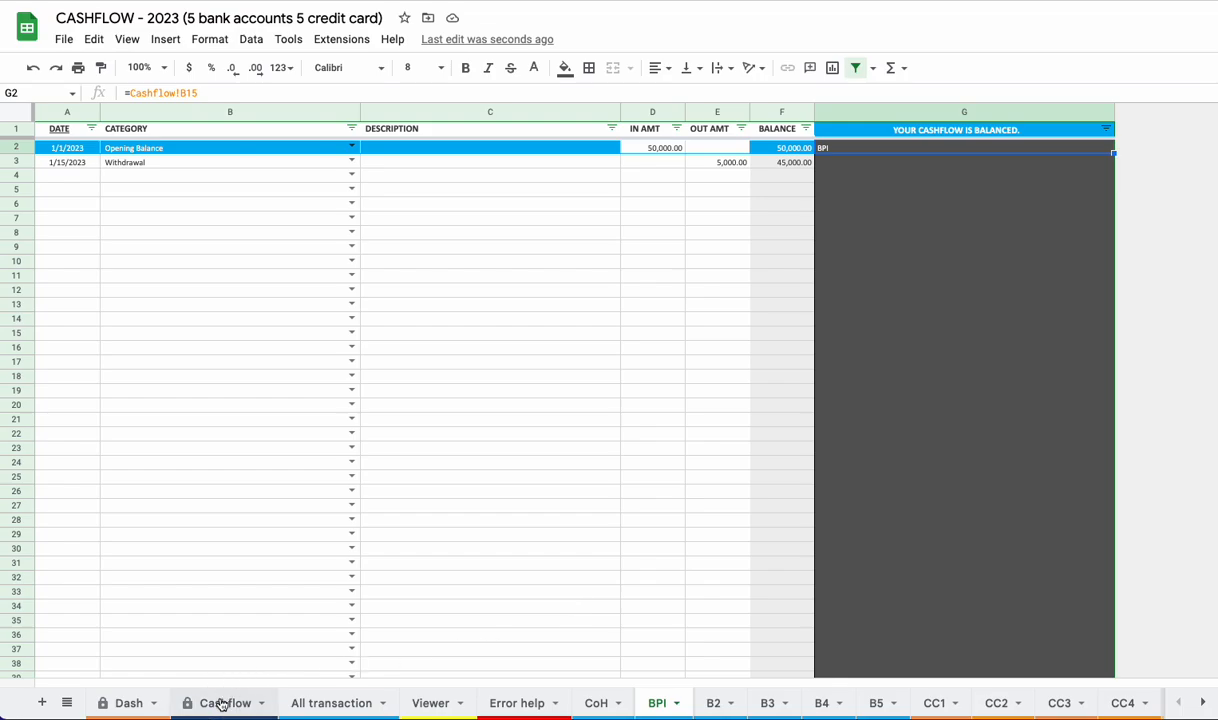
Step: Review the bank account labels from BPI through B5 and the total running balance row on the Cashflow sheet
left_click(42, 249)
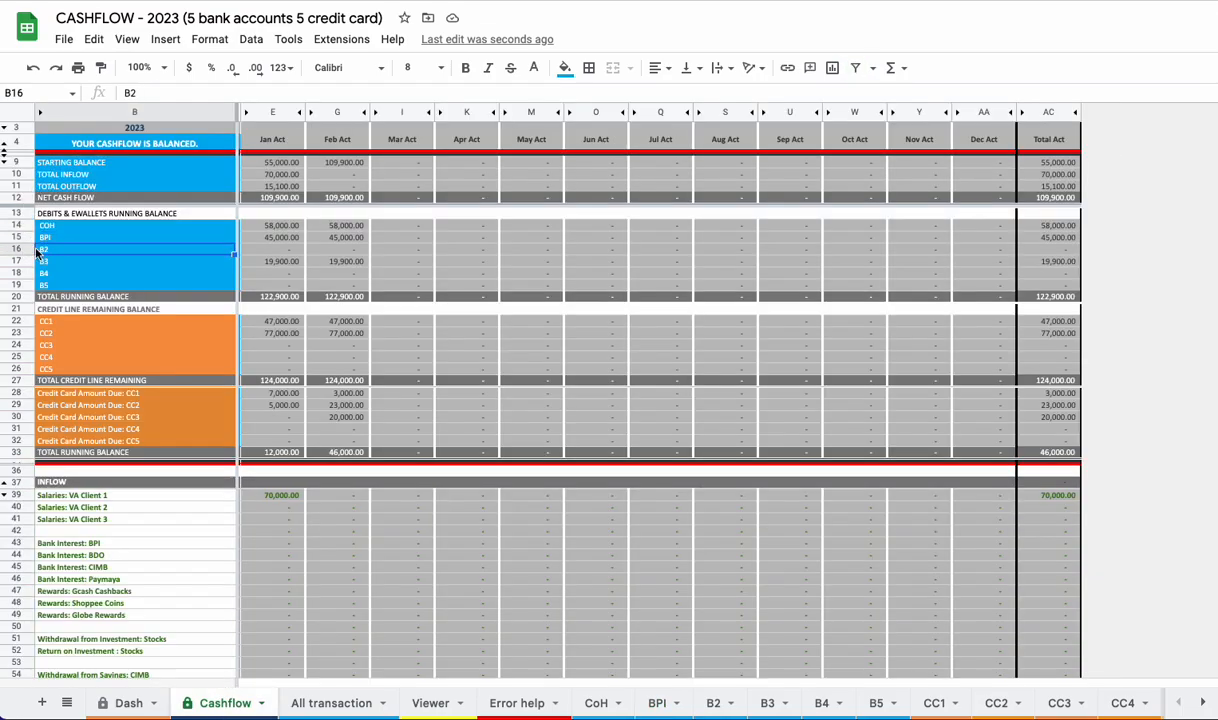
left_click(22, 251)
left_click(68, 252)
left_click_drag(62, 287, 73, 243)
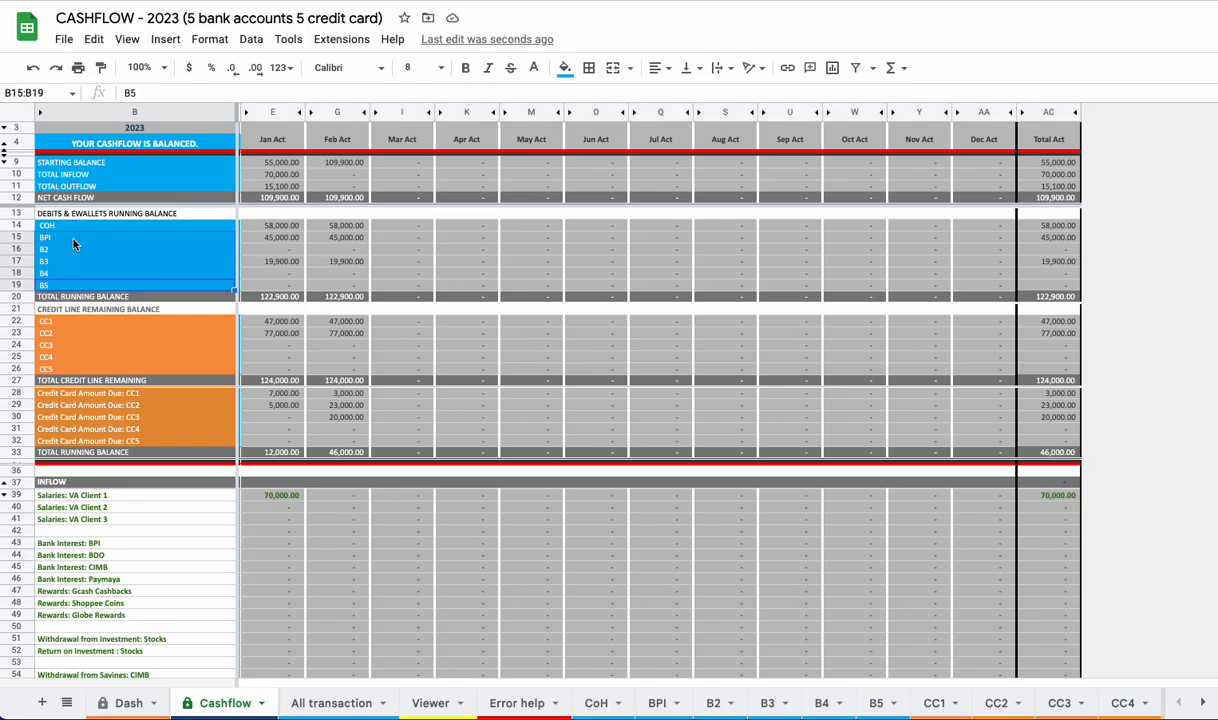
scroll(82, 236, "down", 2)
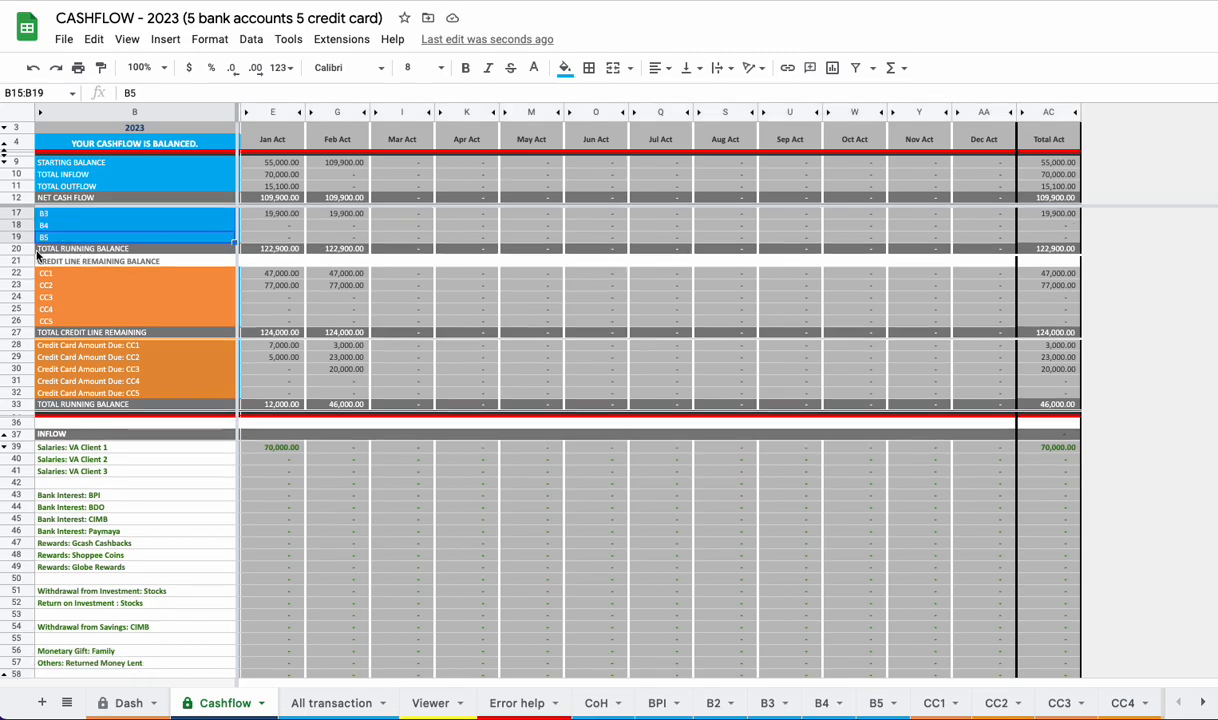
left_click(17, 248)
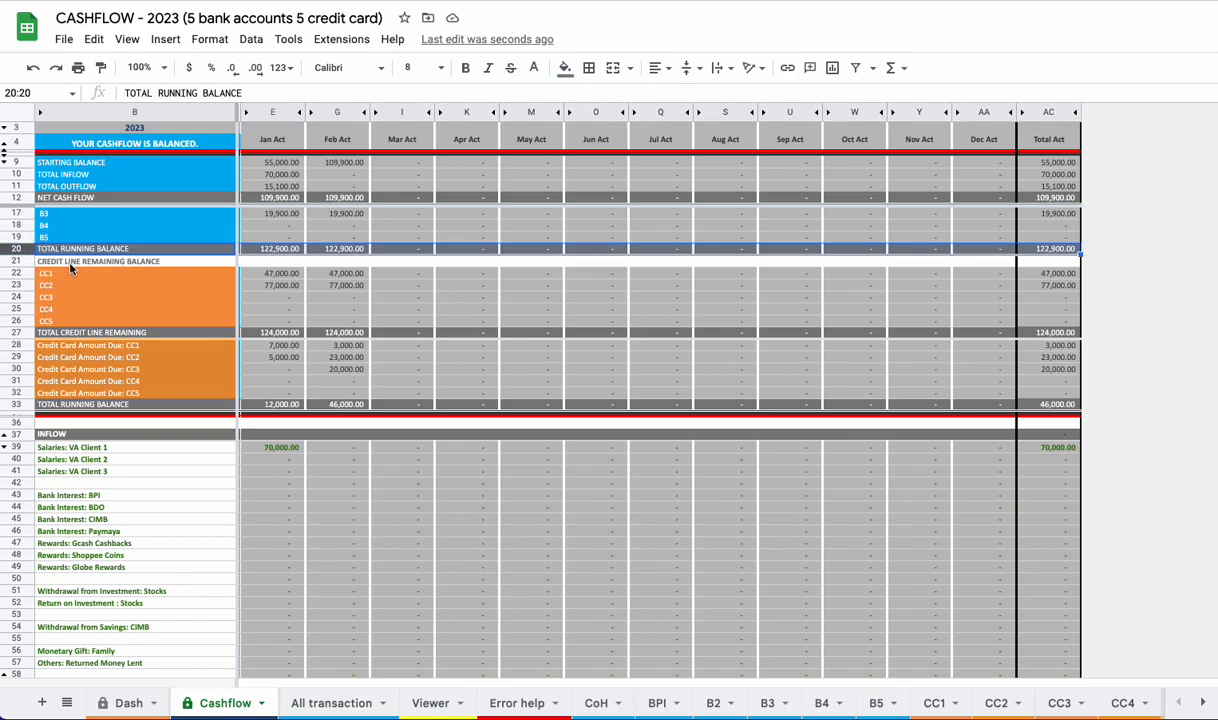
Step: Rename the CC1 label under Credit Line Remaining Balance to BPI CC, accepting the protected edit and suppressing the warning for 5 minutes
left_click(45, 261)
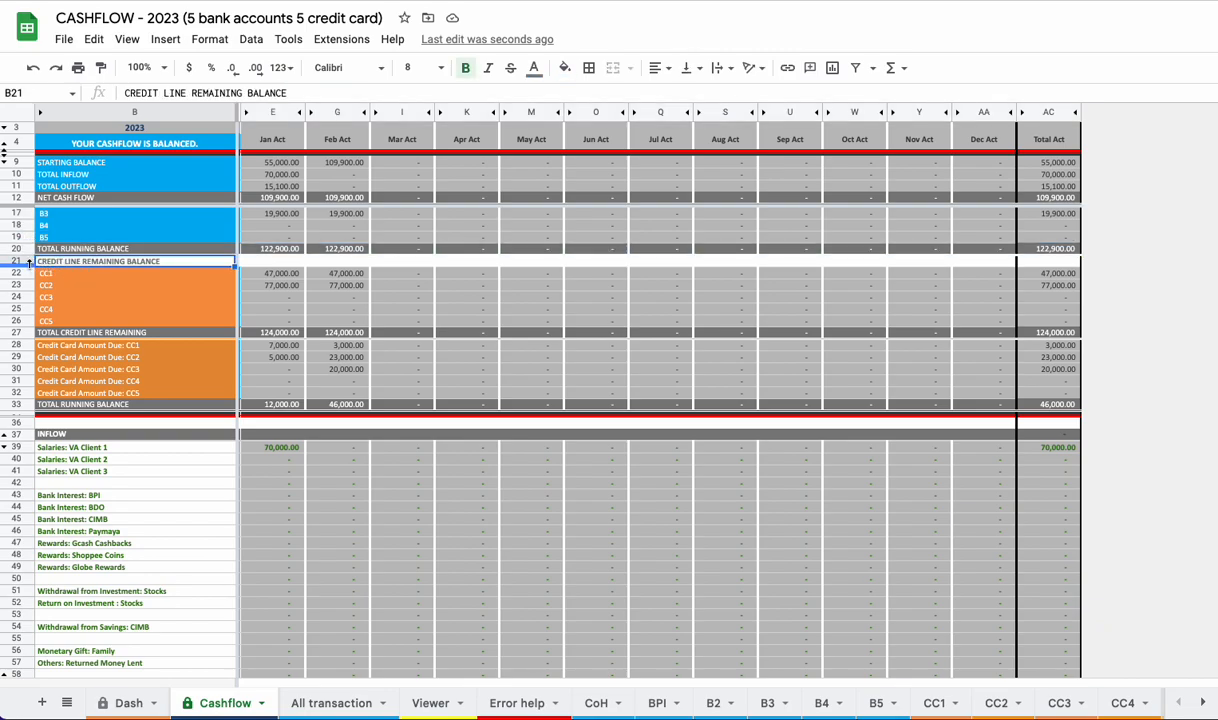
left_click(68, 274)
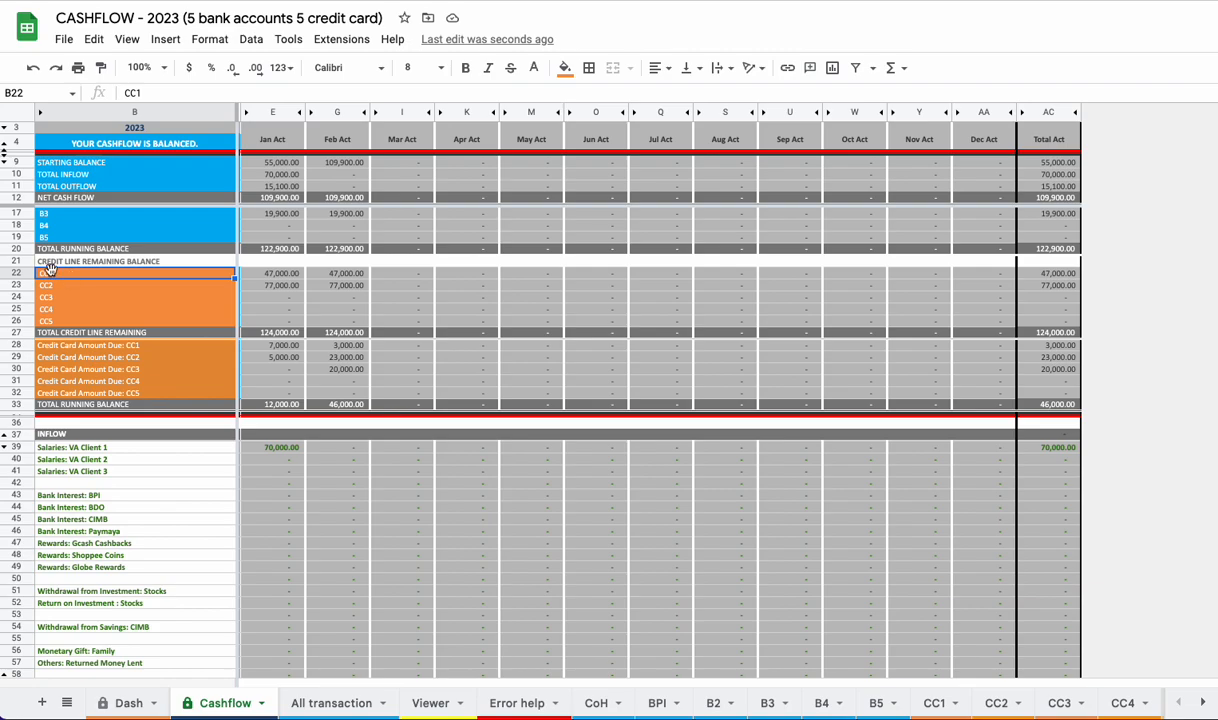
double_click(57, 274)
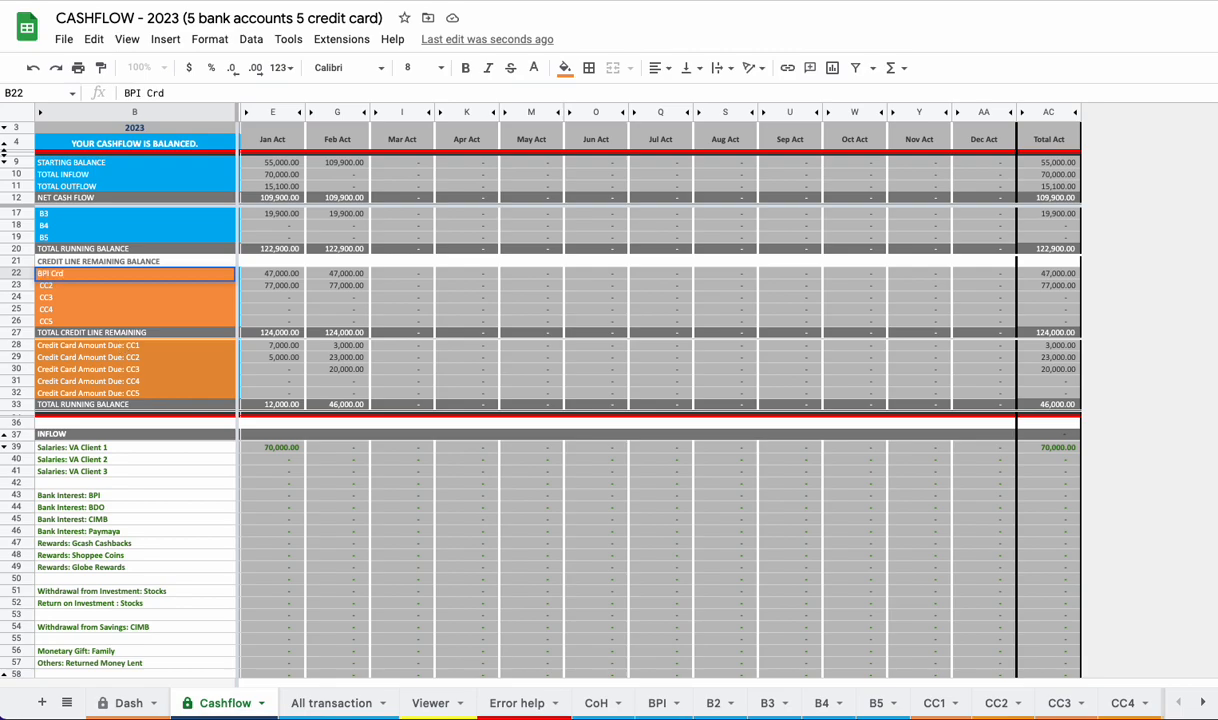
key("BackSpace")
key("Return")
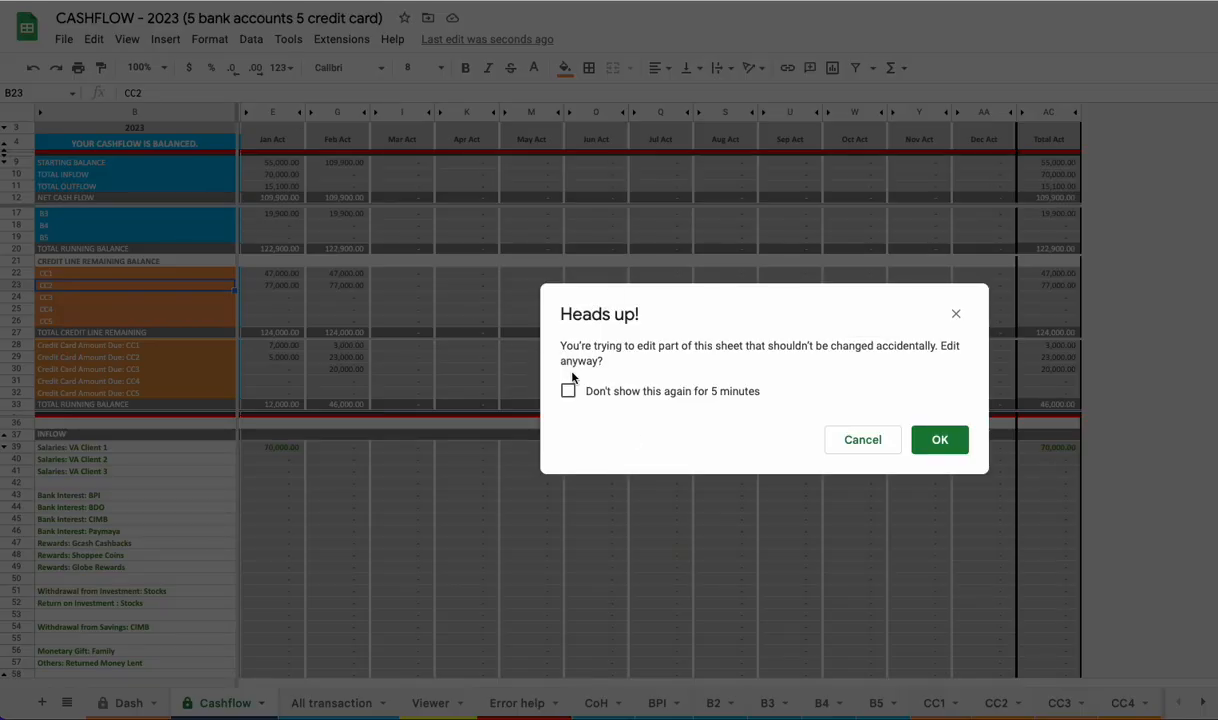
left_click(568, 391)
left_click(937, 439)
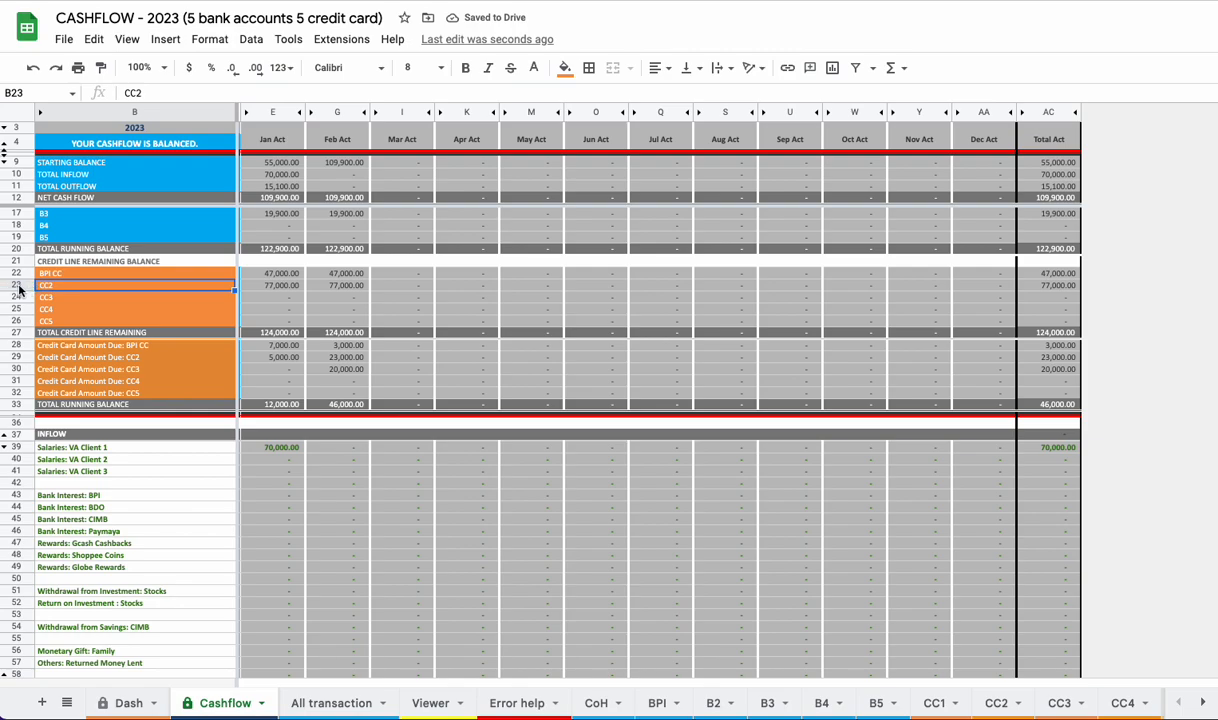
Step: Rename the CC1 sheet as BPICC
left_click(931, 703)
double_click(934, 703)
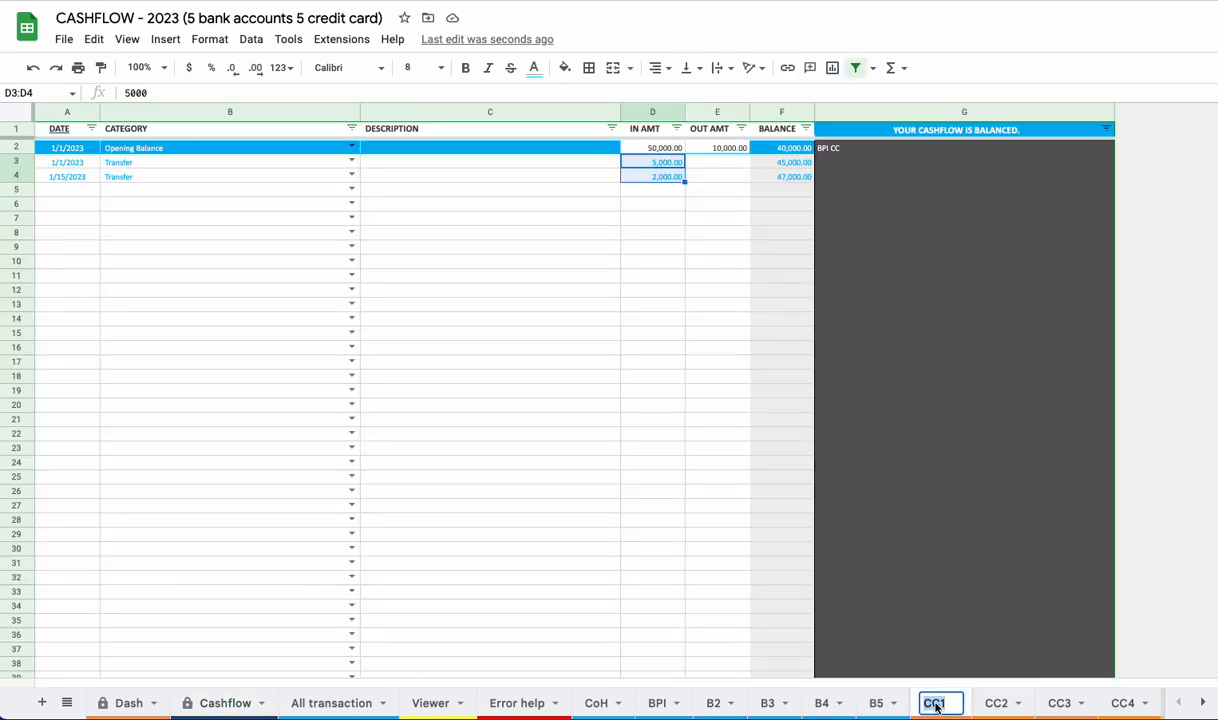
type("BP")
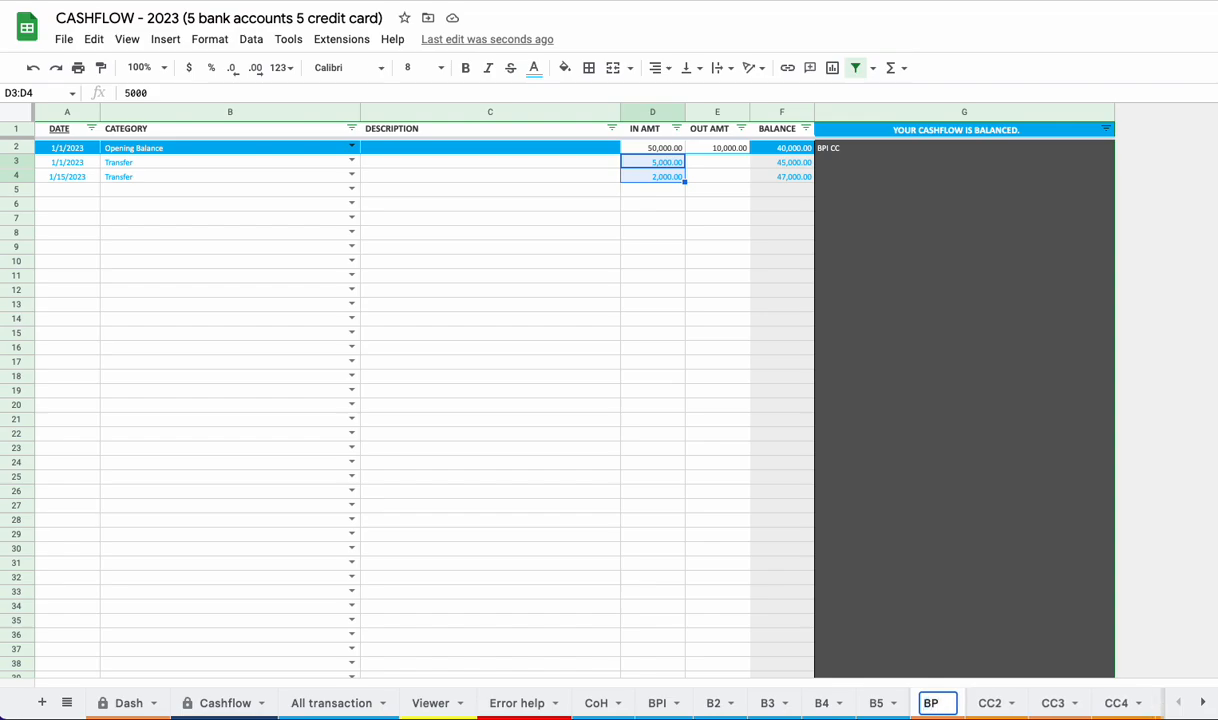
type("I")
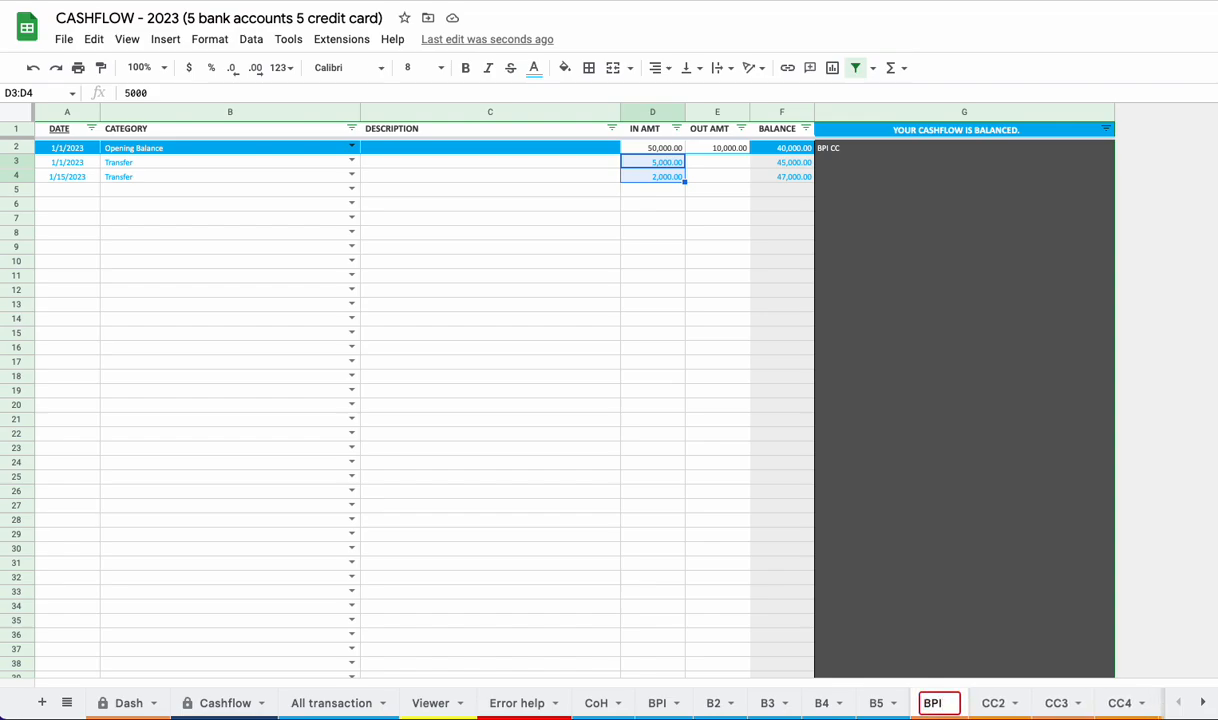
type("CC")
key("Return")
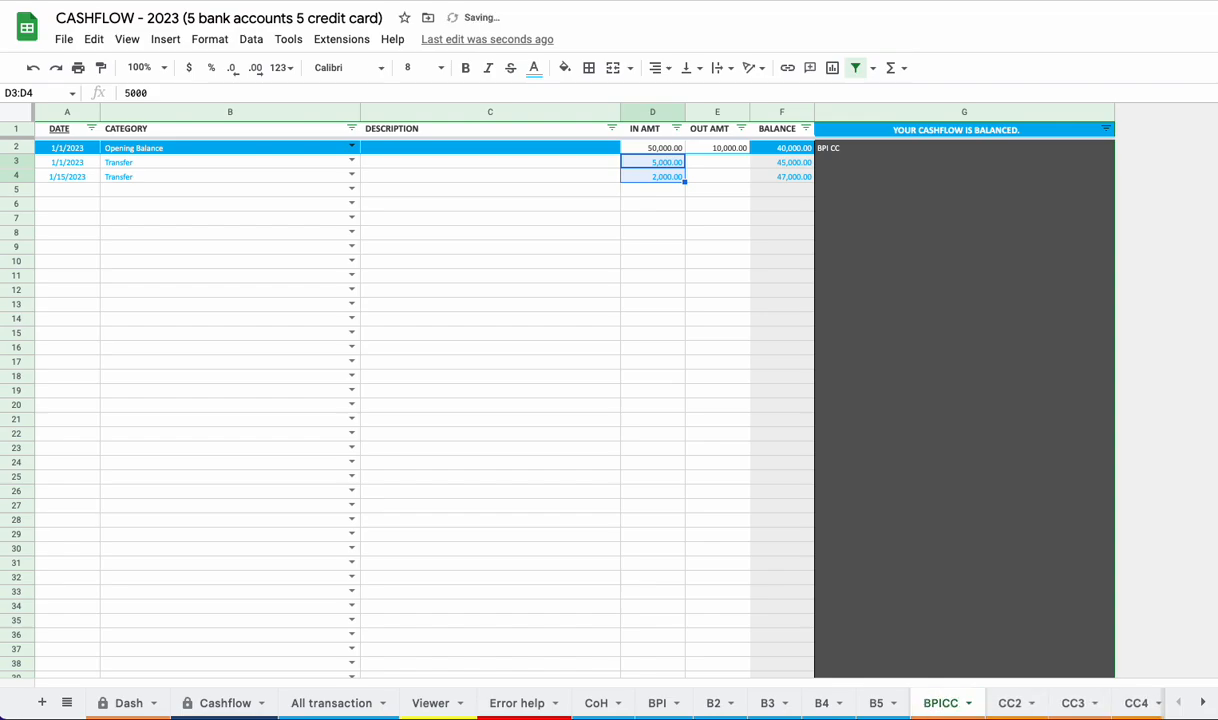
Step: Inspect the BPICC sheet's account label formula in G2 and compare it with the BPI CC row on the Cashflow sheet
left_click(840, 149)
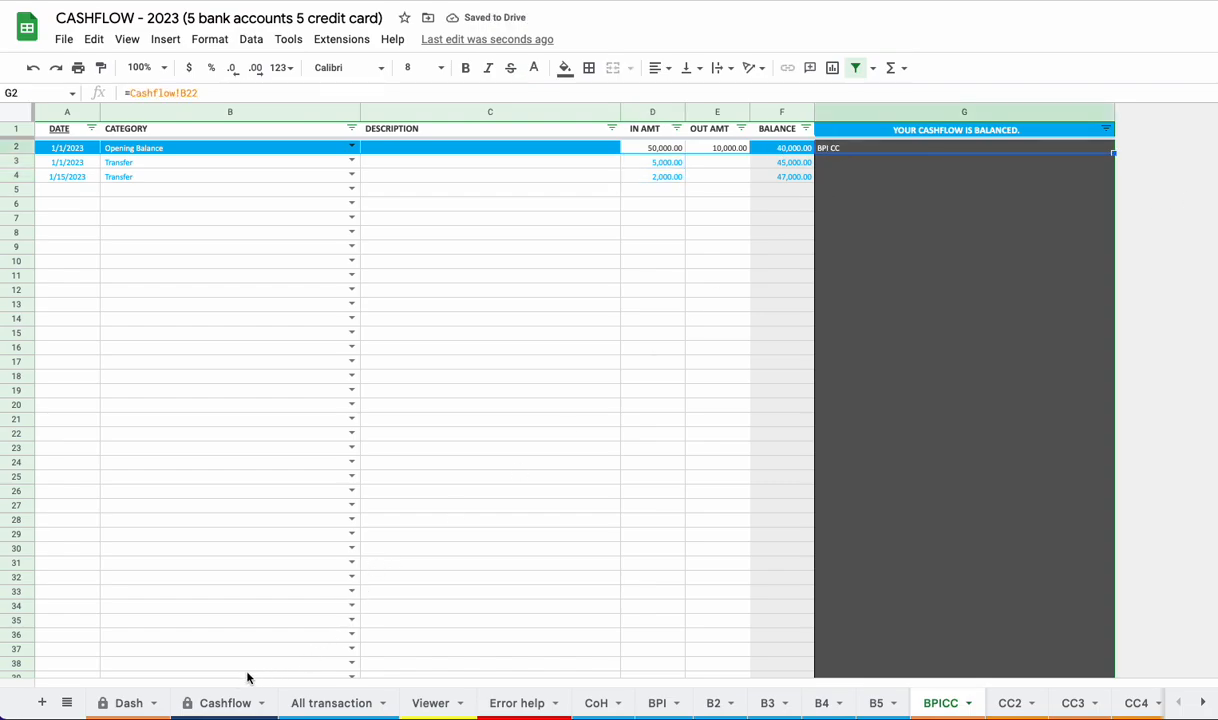
left_click(214, 703)
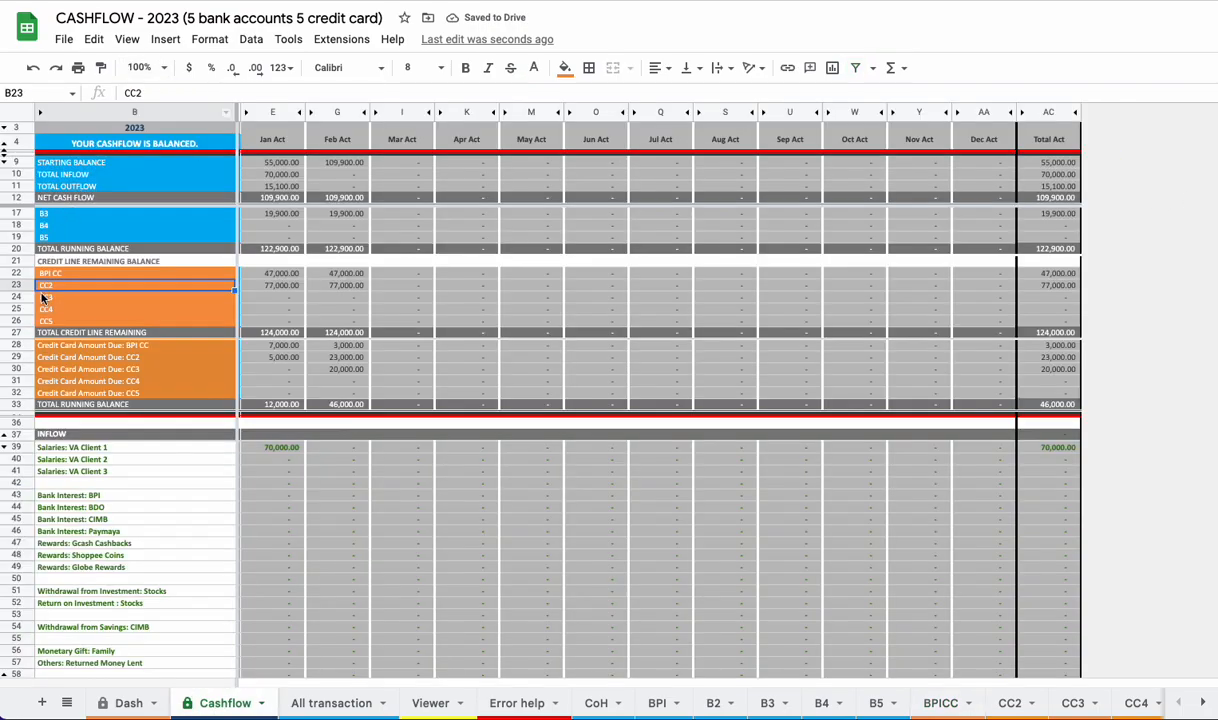
scroll(48, 306, "up", 1)
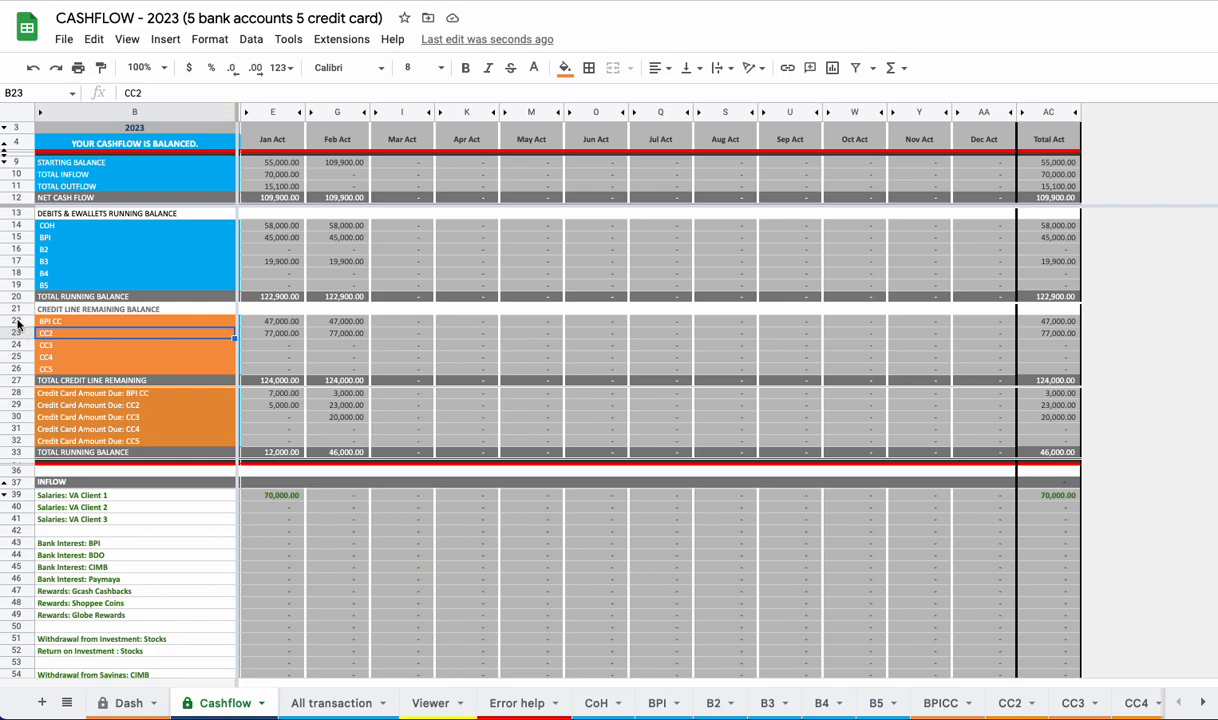
left_click(23, 316)
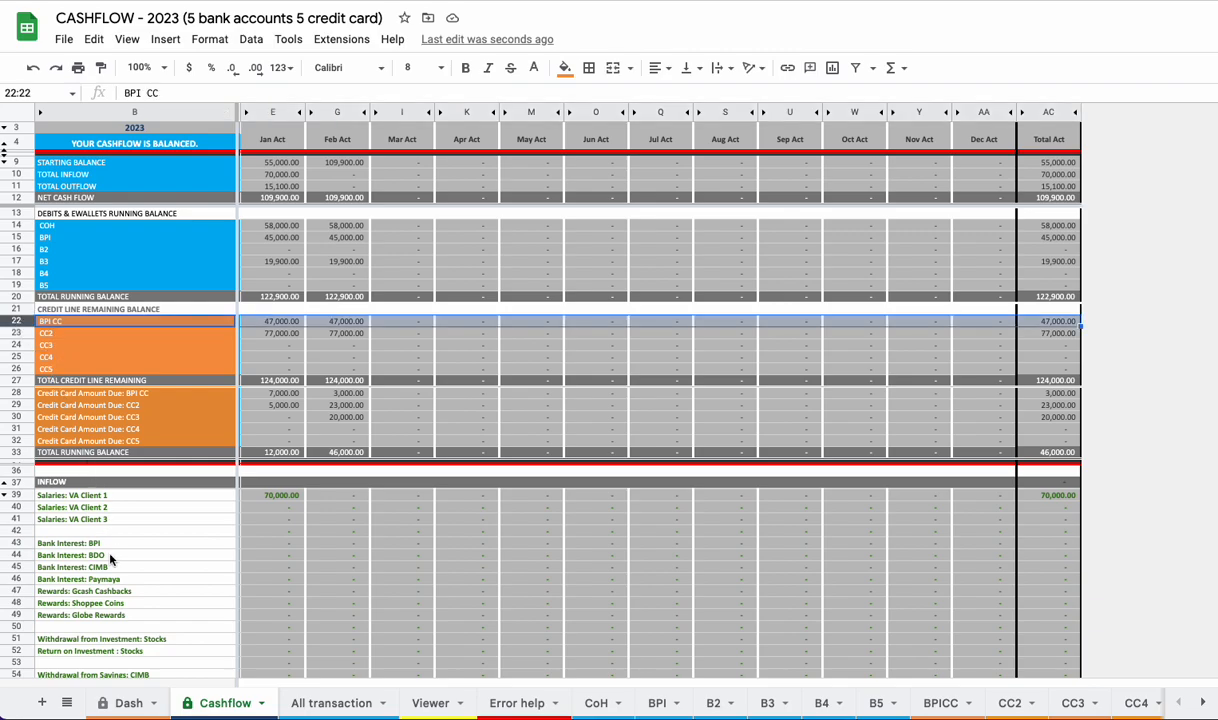
Step: Examine the Dash sheet's formulas for the COH and BPI running balance labels and the BPI CC credit payment label
left_click(117, 703)
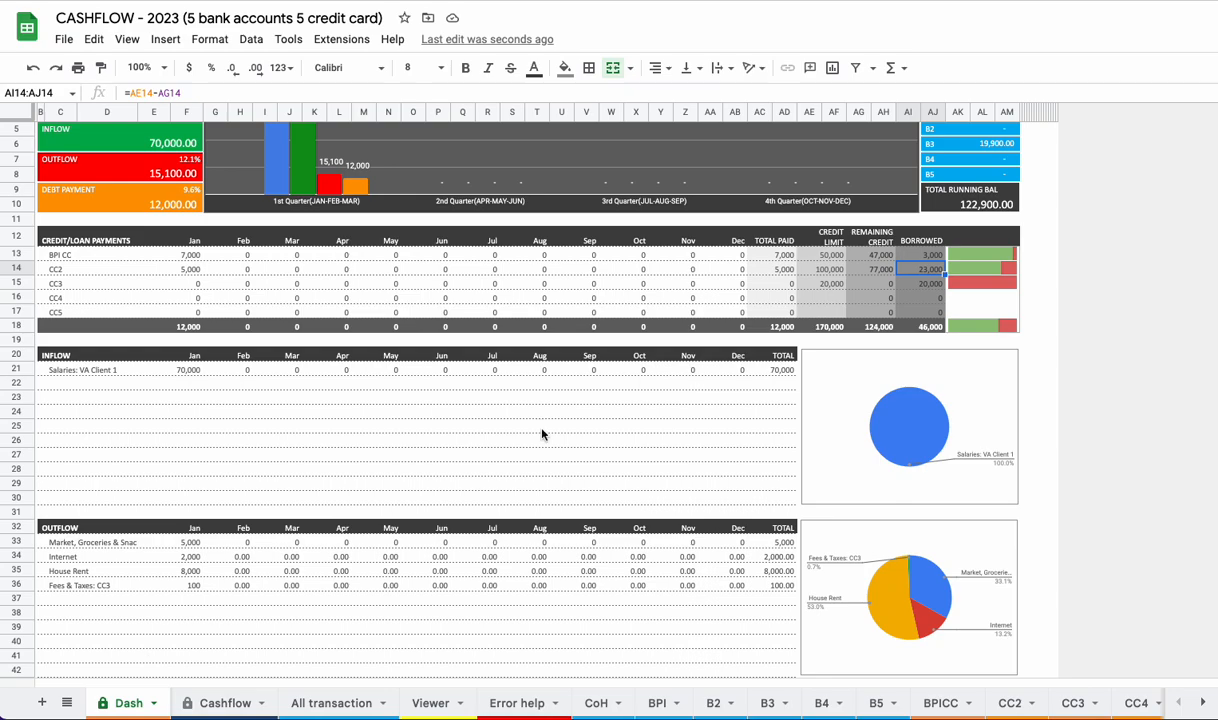
scroll(680, 340, "up", 1)
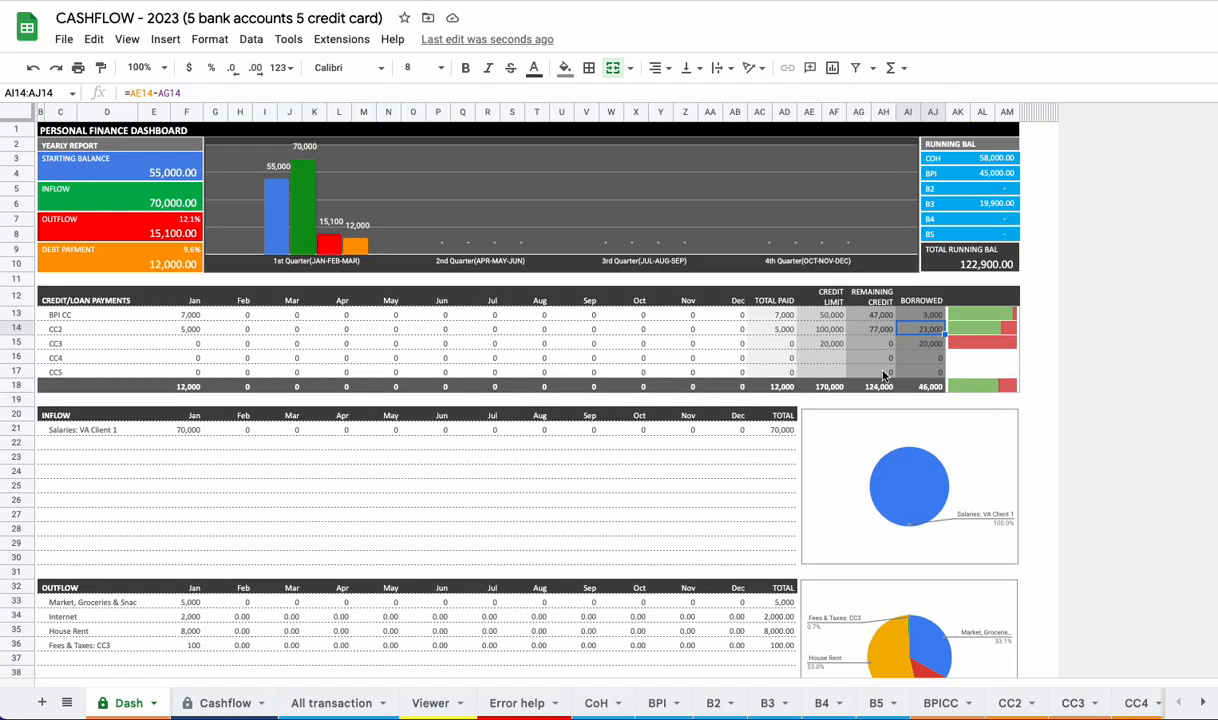
left_click(935, 178)
left_click(939, 162)
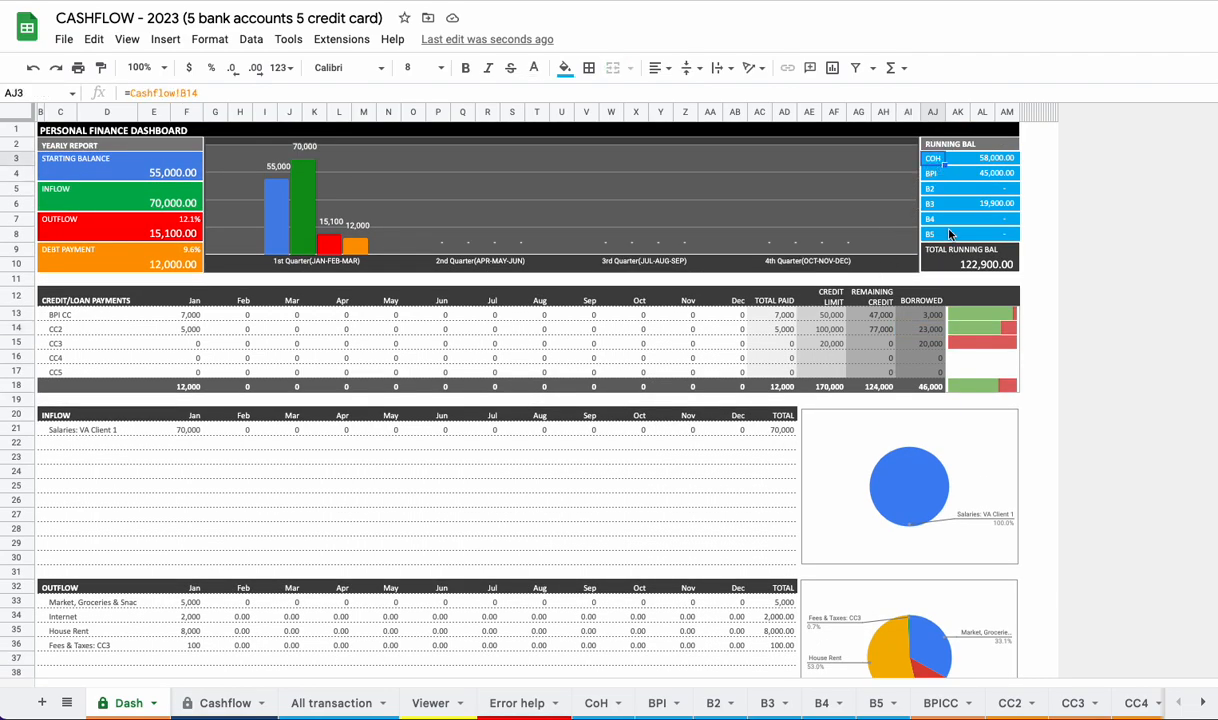
left_click(933, 177)
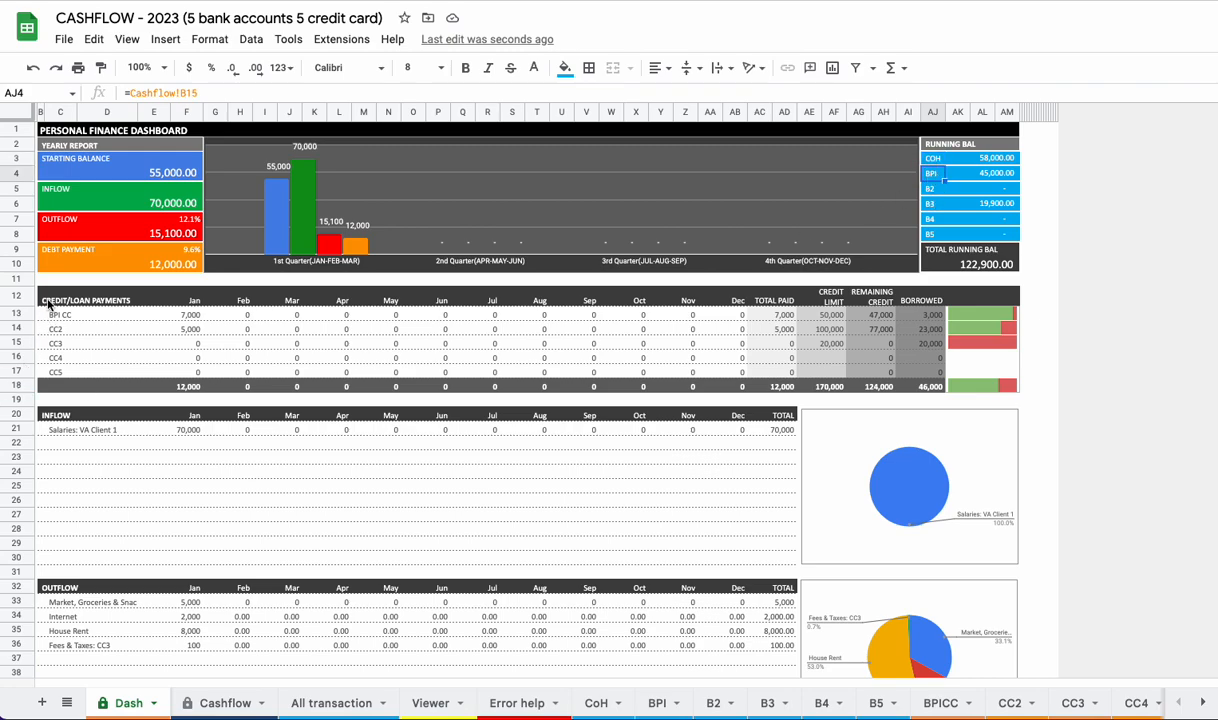
left_click(20, 314)
left_click(63, 315)
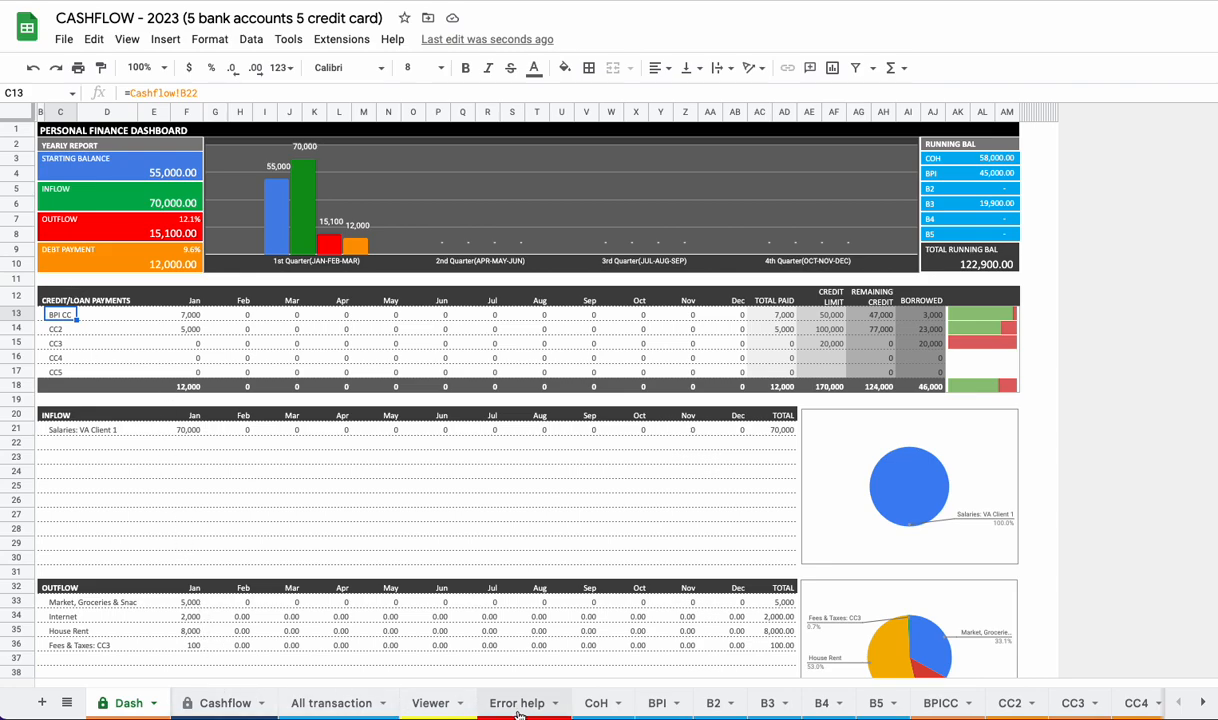
Step: Examine the Cashflow sheet's Credit Card Amount Due rows, checking the BPI CC label formula and its February and Total Act formulas
left_click(222, 704)
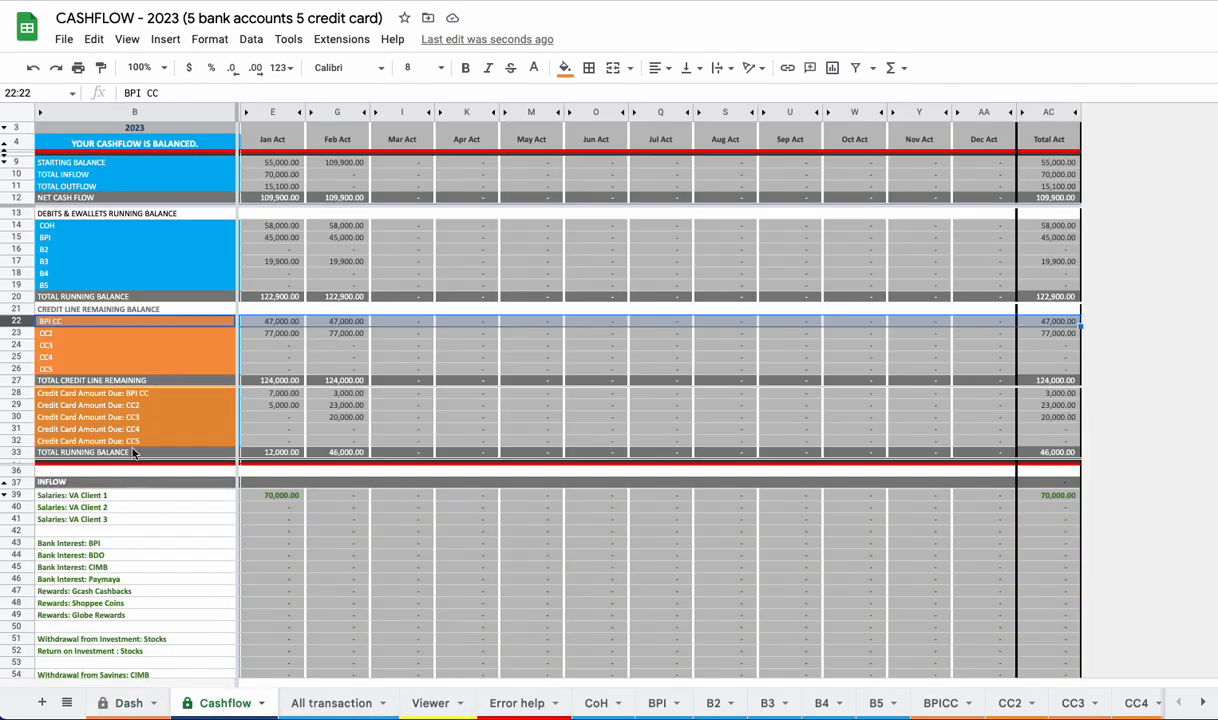
left_click(17, 393)
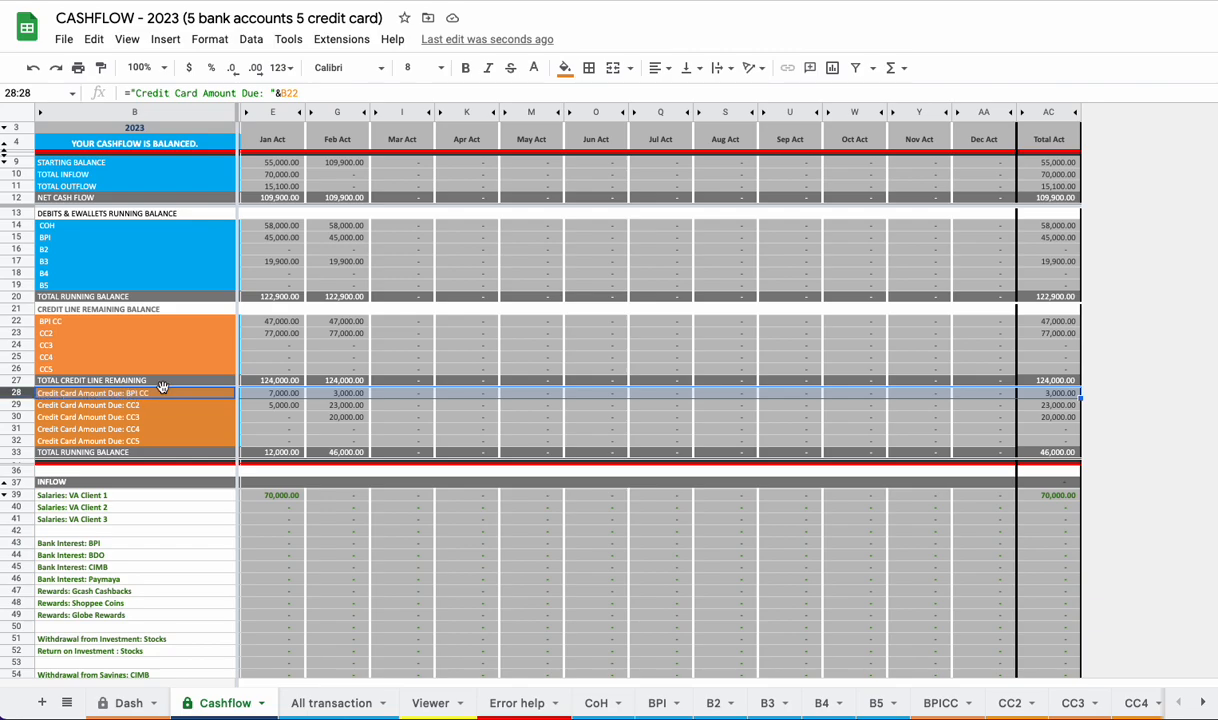
left_click(340, 399)
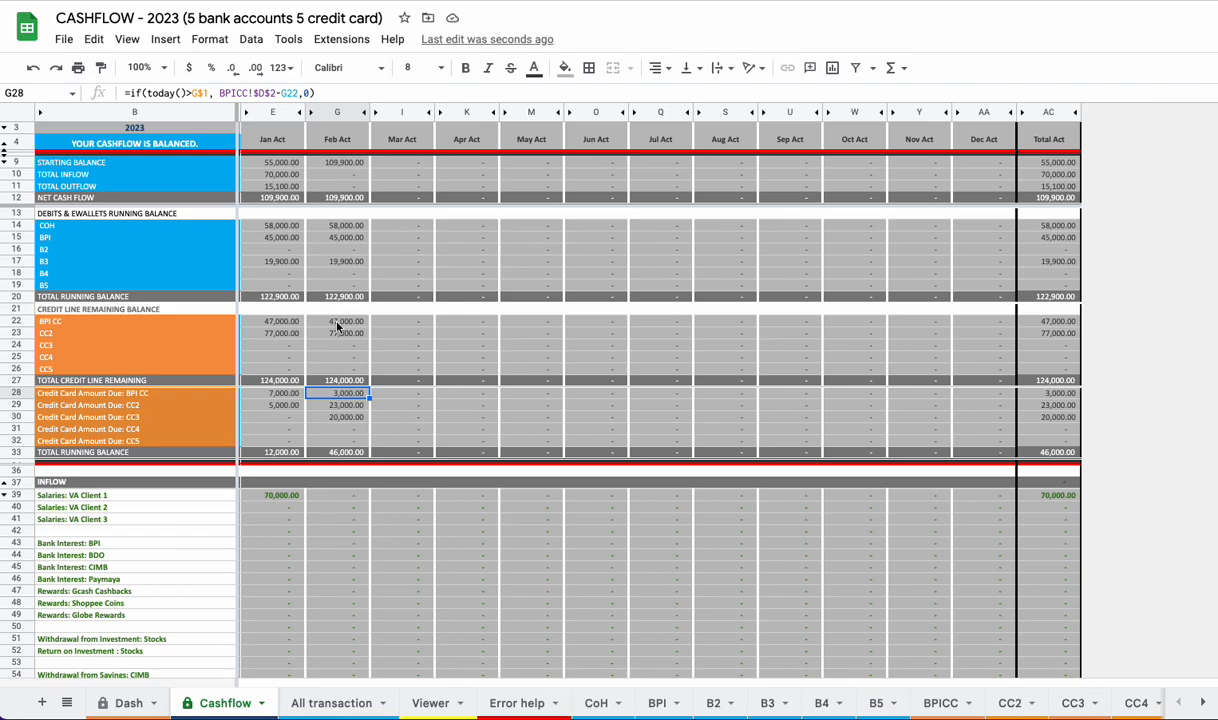
left_click_drag(1058, 394, 1056, 434)
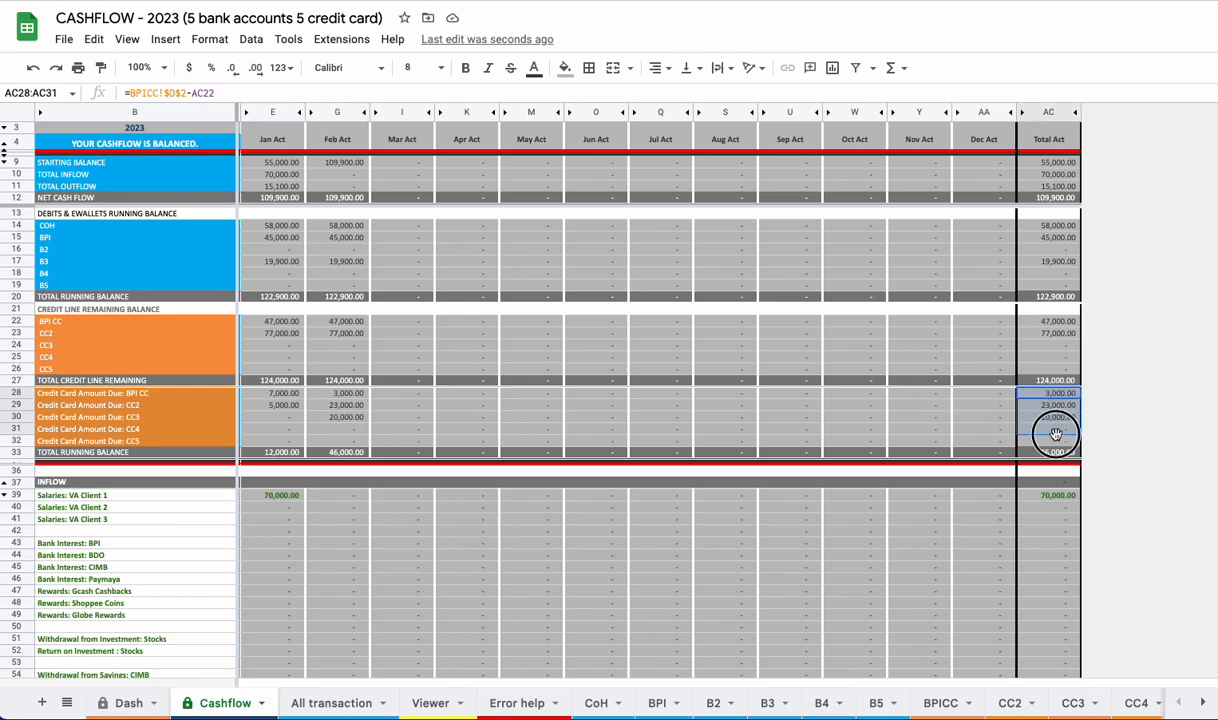
left_click(1055, 394)
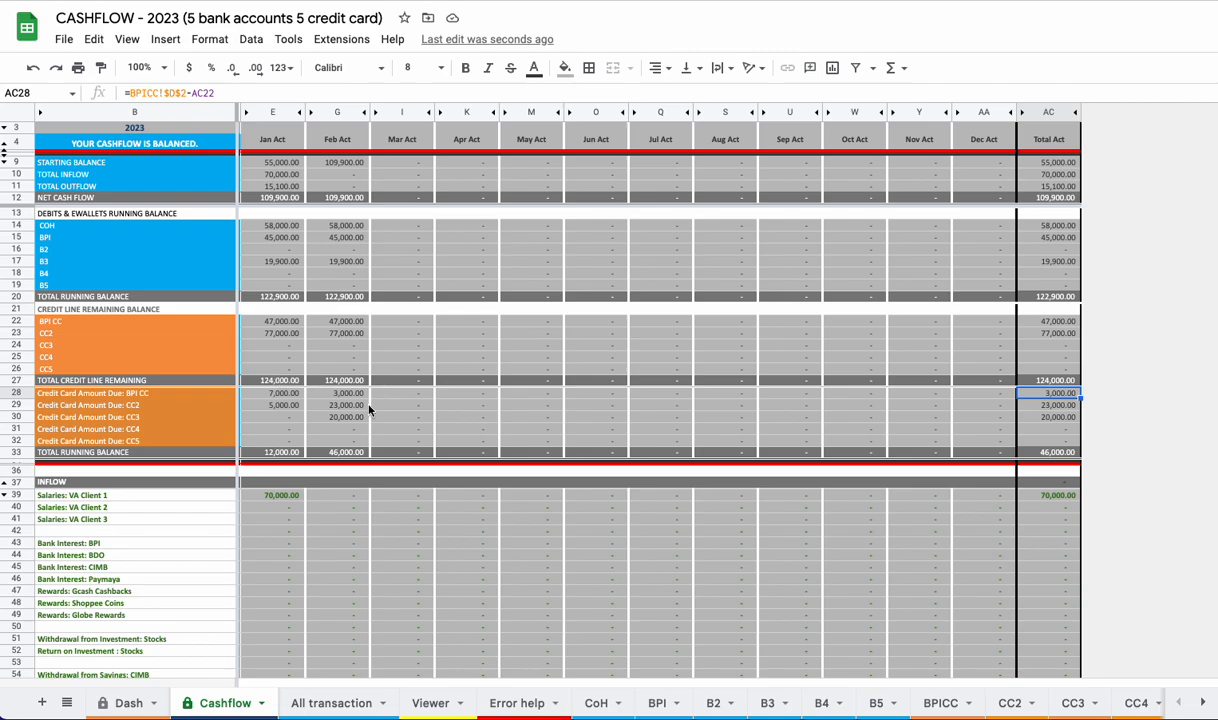
scroll(369, 409, "down", 1)
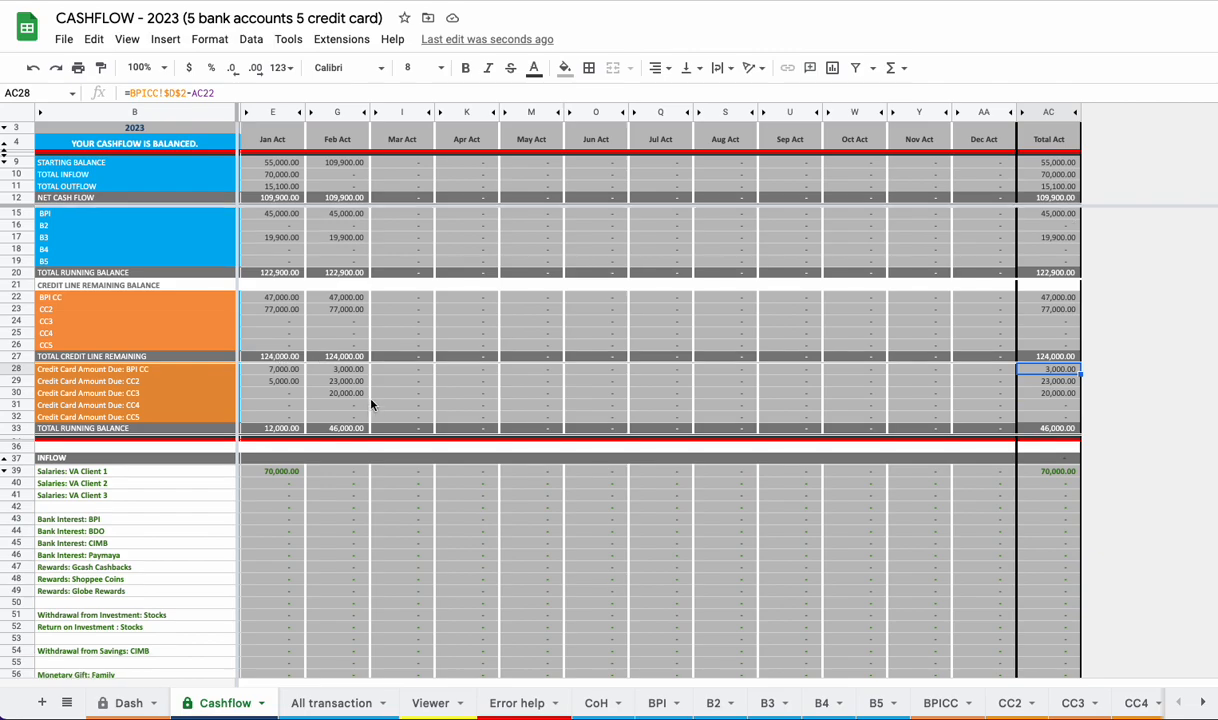
left_click(107, 372)
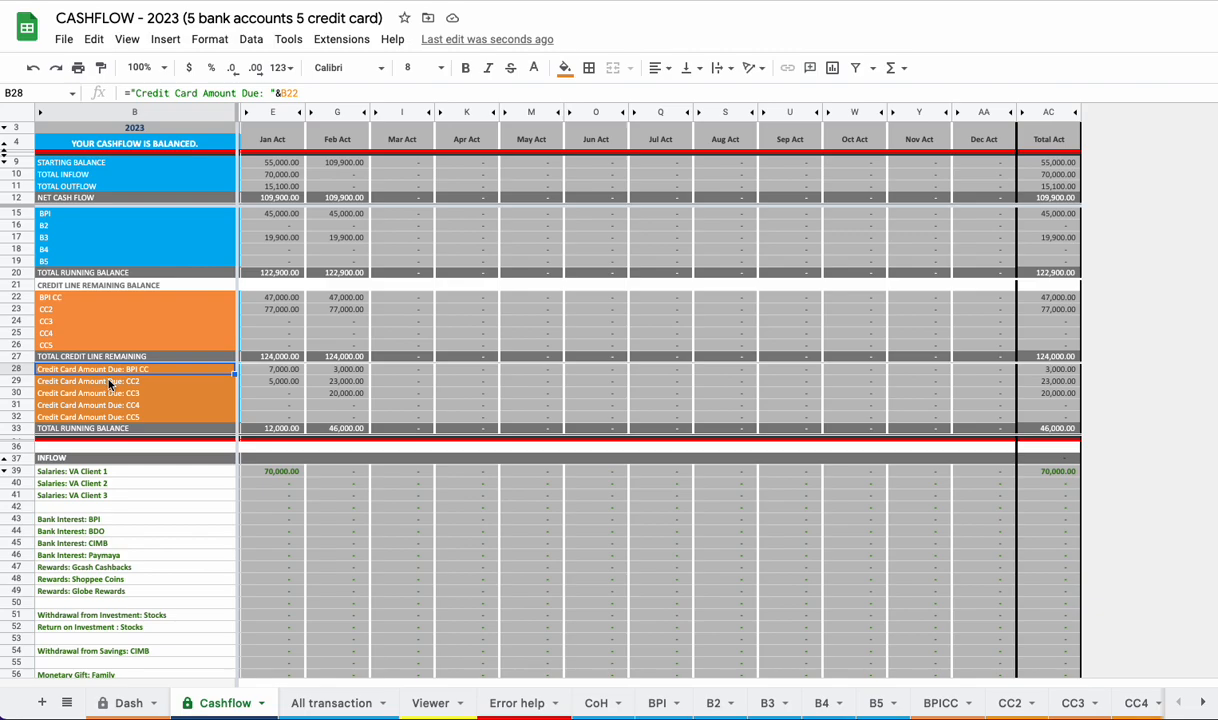
Step: Rename the total label beneath the Credit Card Amount Due rows on the Cashflow sheet to TOTAL AMOUNT DUE
left_click(100, 430)
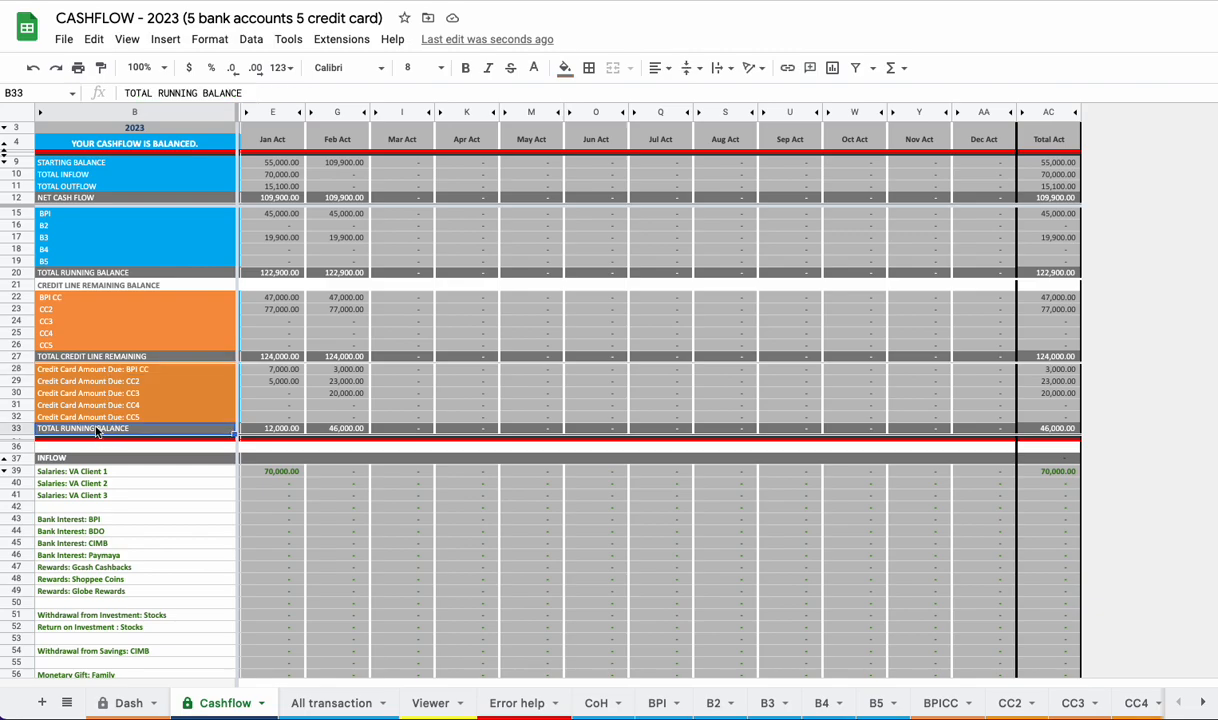
double_click(76, 429)
left_click(65, 428, "shift")
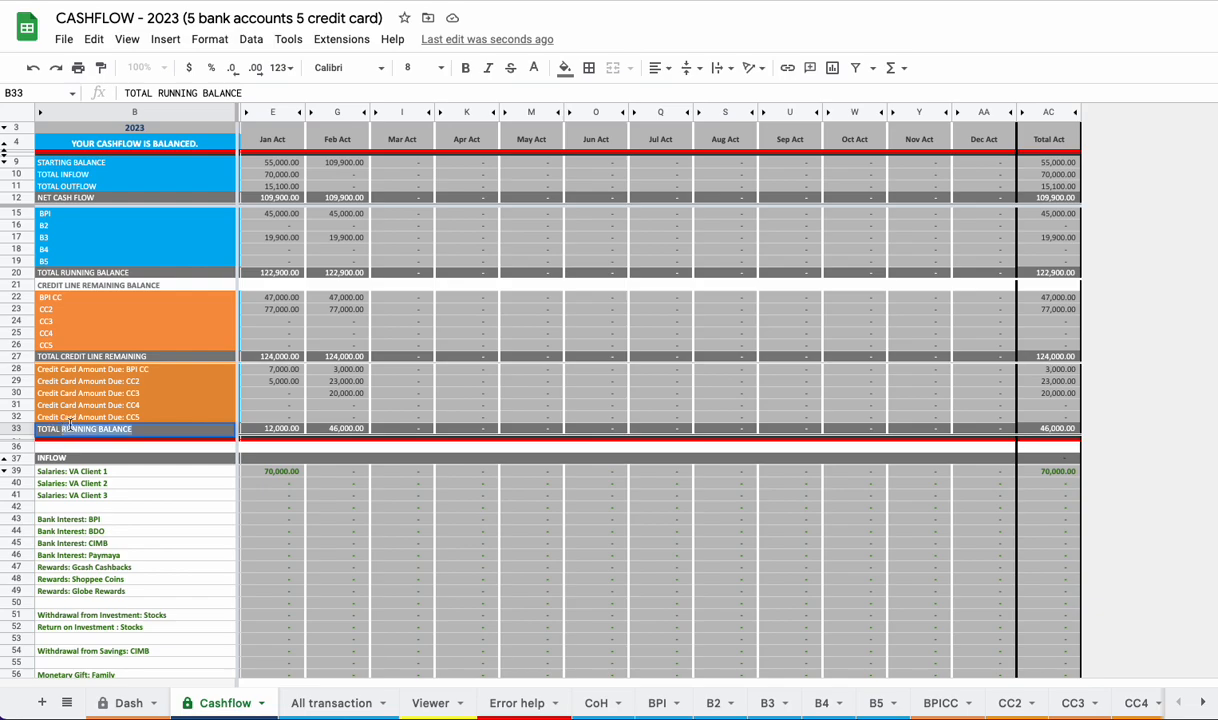
type("AMOUNT D")
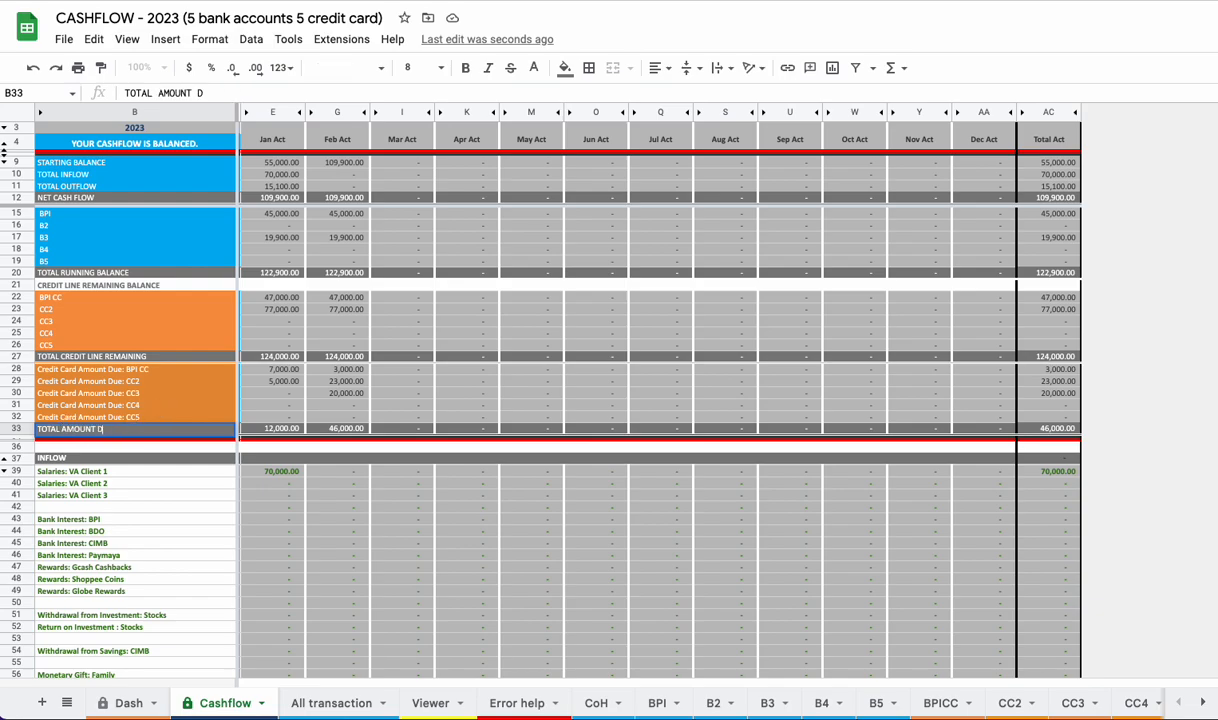
type("UE")
key("Return")
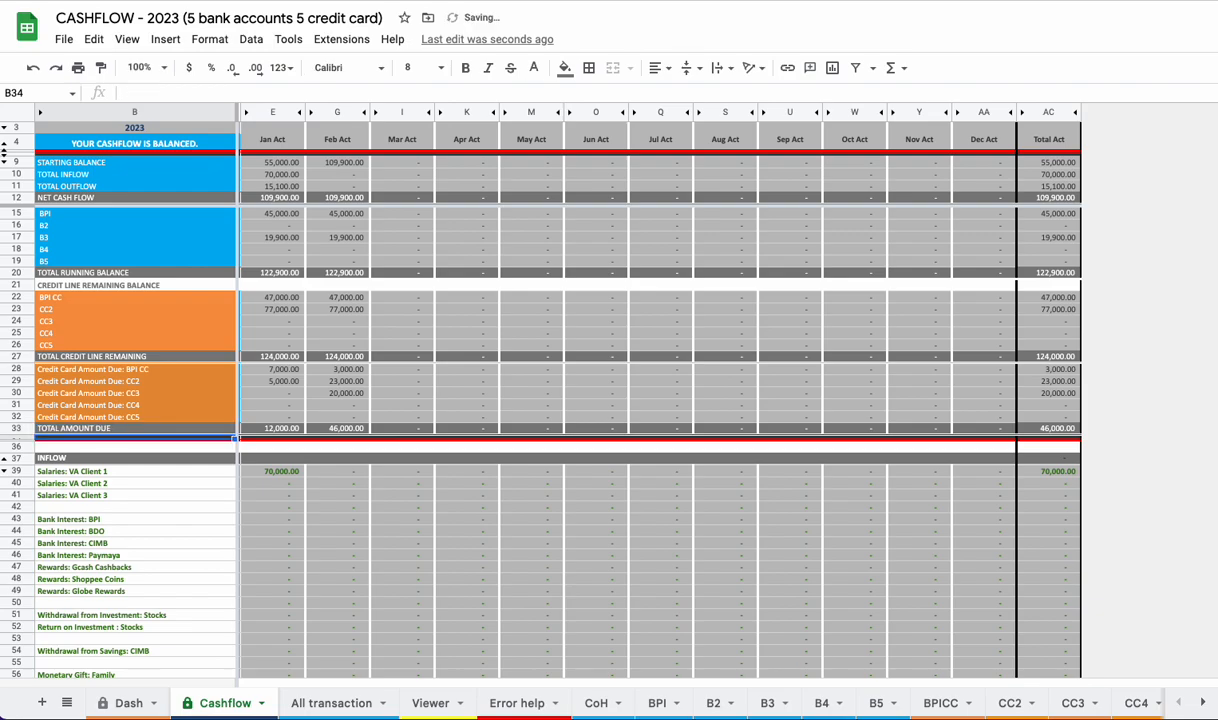
Step: Review the INFLOW section in rows 37 to 58, including its Salaries and Bank Interest categories
scroll(226, 436, "down", 3)
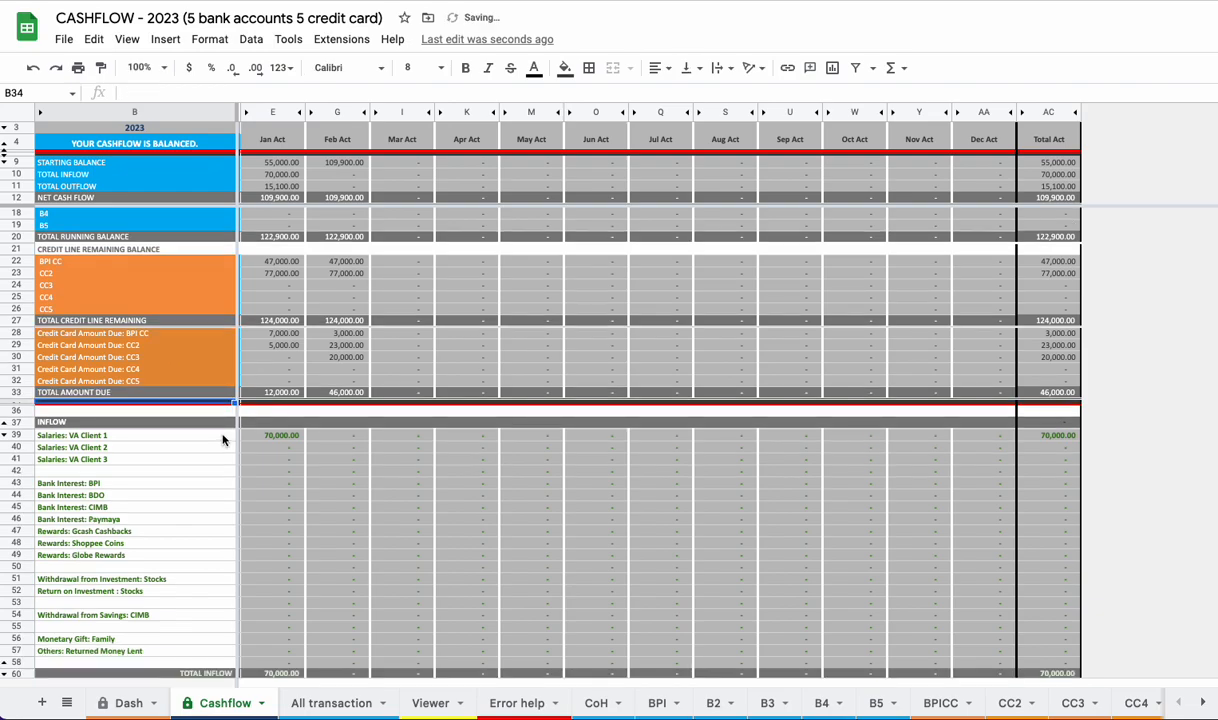
left_click(107, 340)
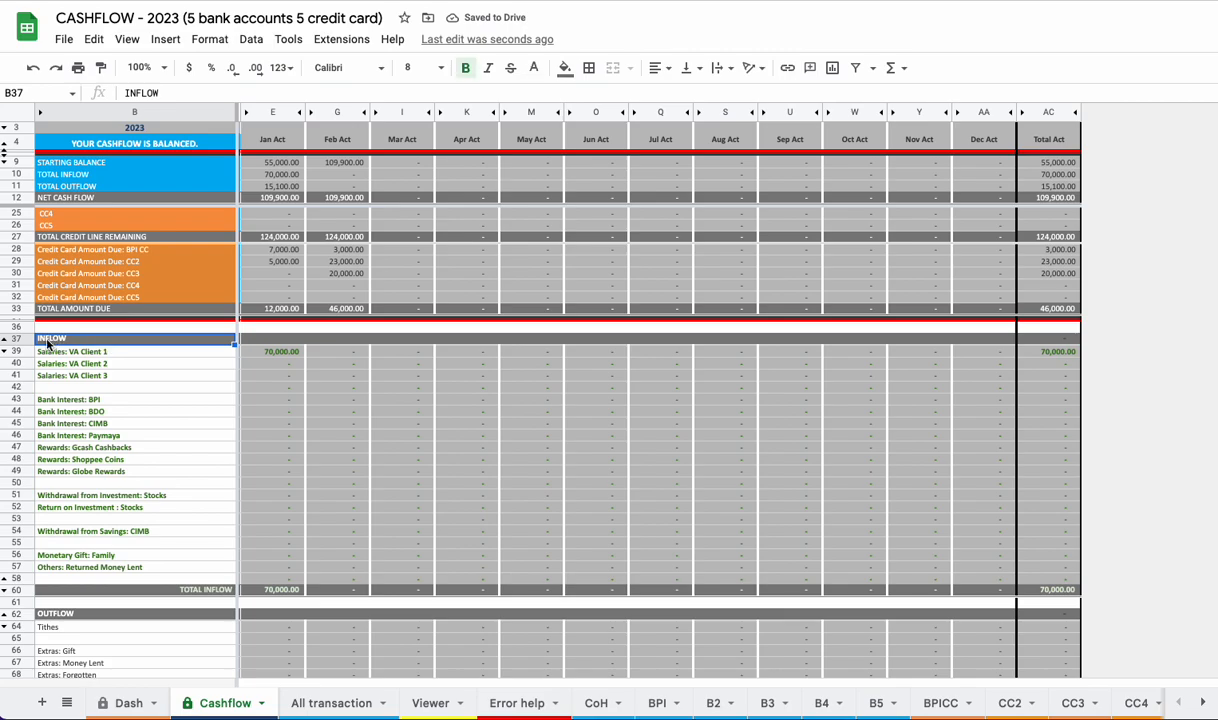
scroll(37, 330, "down", 1)
left_click_drag(20, 318, 44, 560)
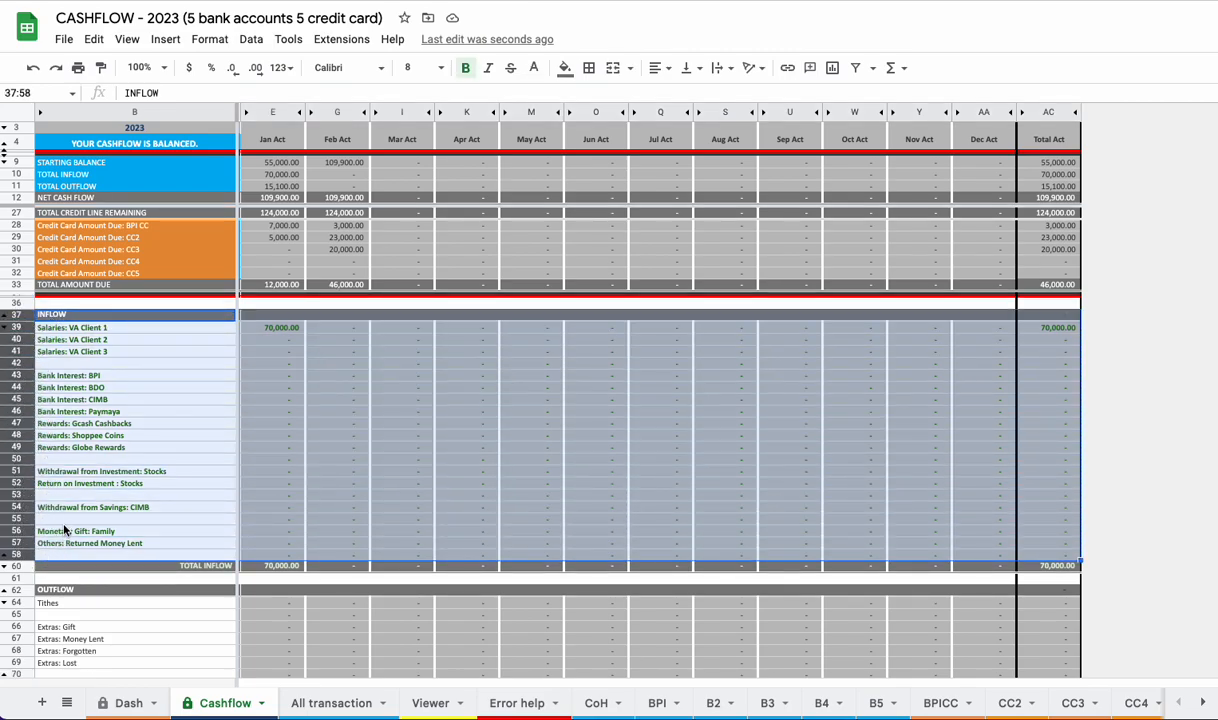
left_click(115, 329)
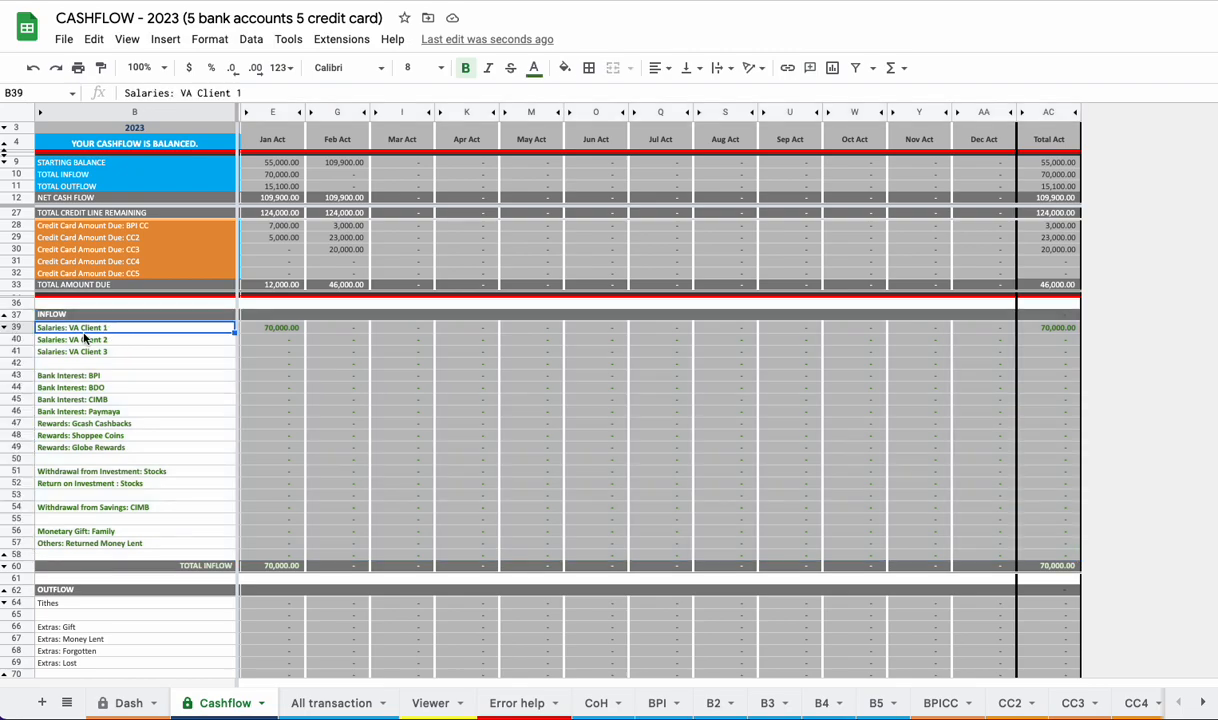
left_click_drag(80, 328, 83, 355)
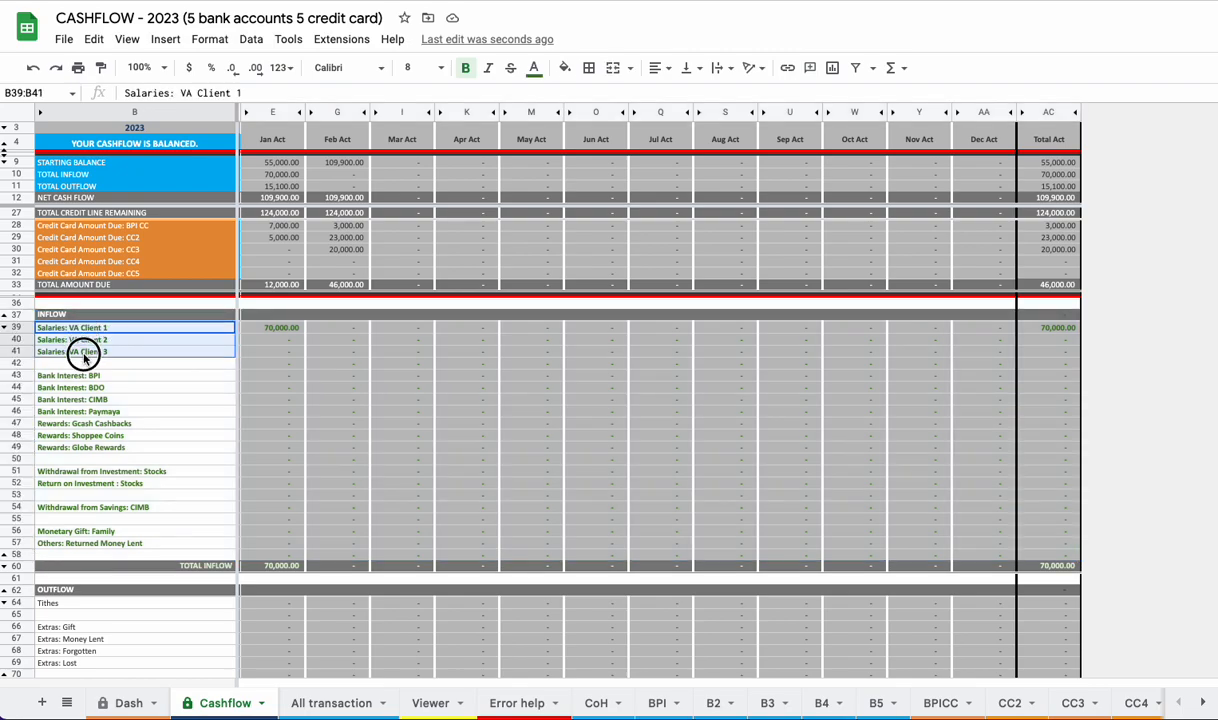
left_click(131, 375)
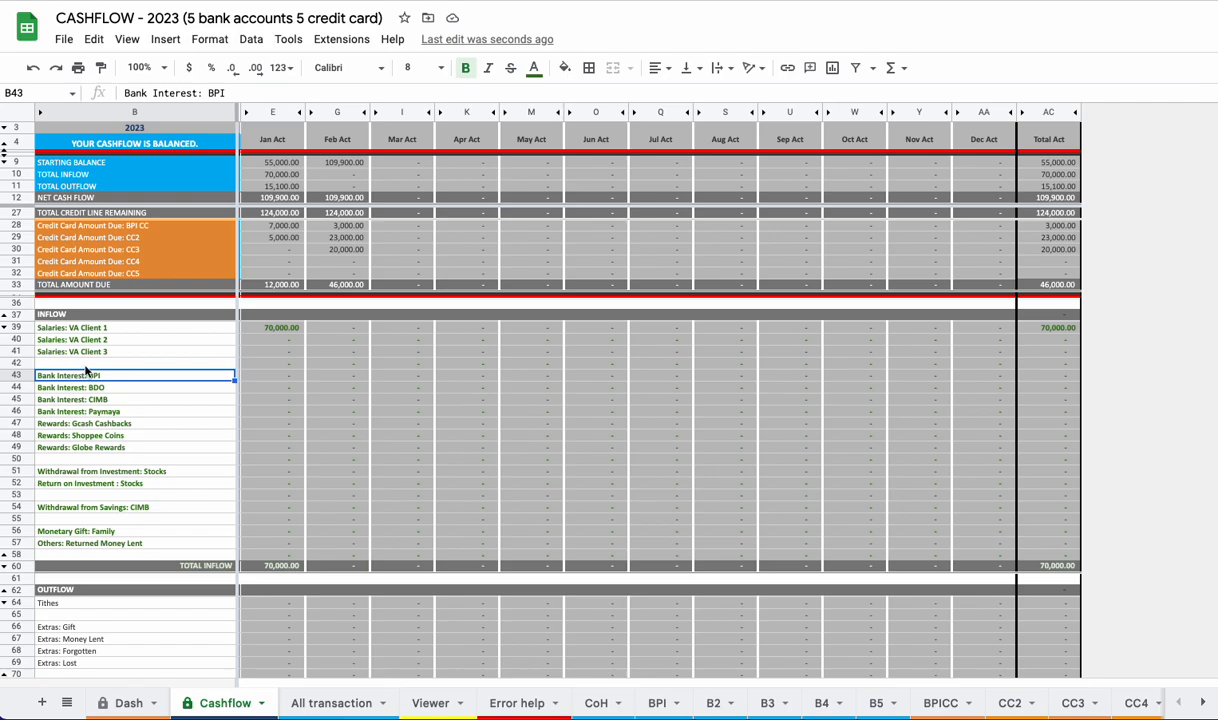
left_click(85, 362)
Step: Rename the inflow categories for VA Client 1 and VA Client 2 salaries to JOB 1 and JOB 2
double_click(81, 327)
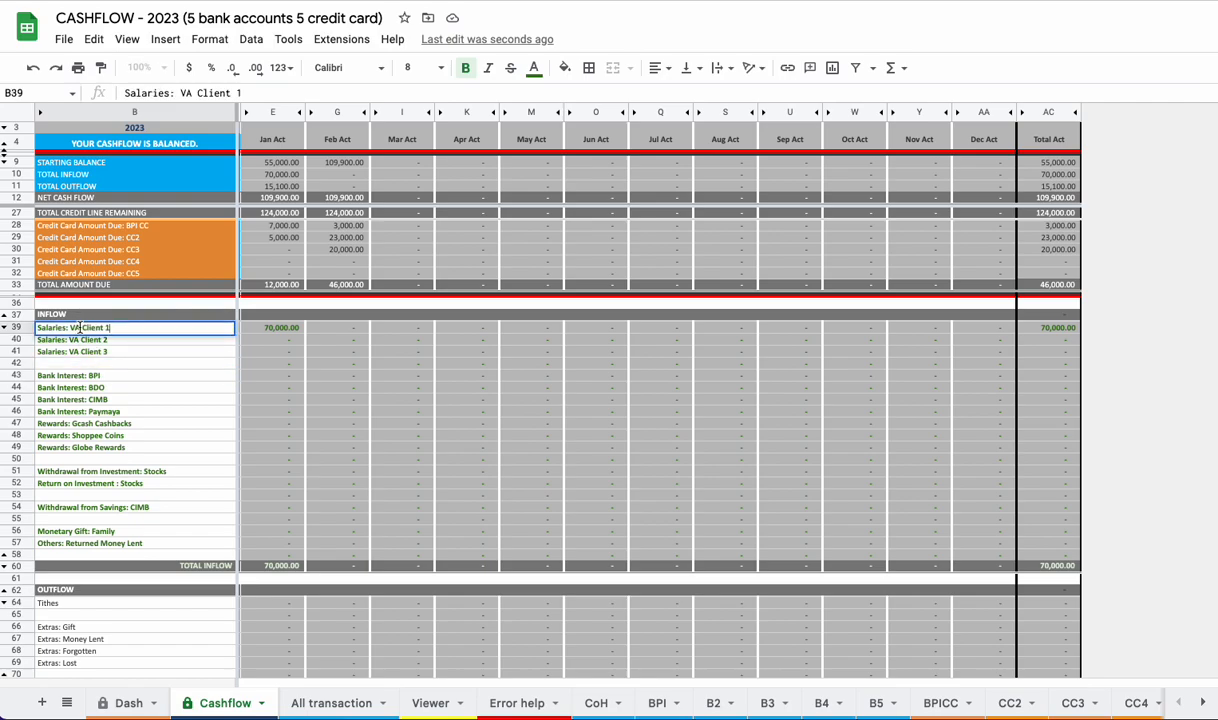
left_click(73, 327, "shift")
key("BackSpace")
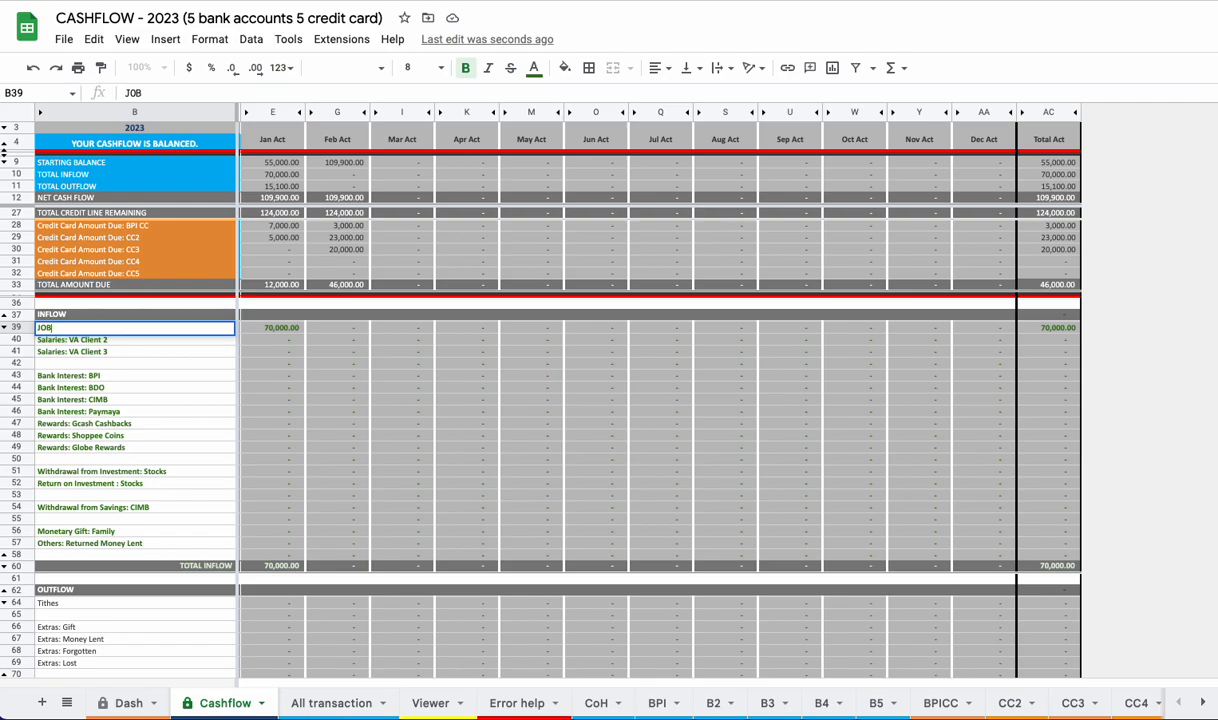
key("Return")
type("JOB ")
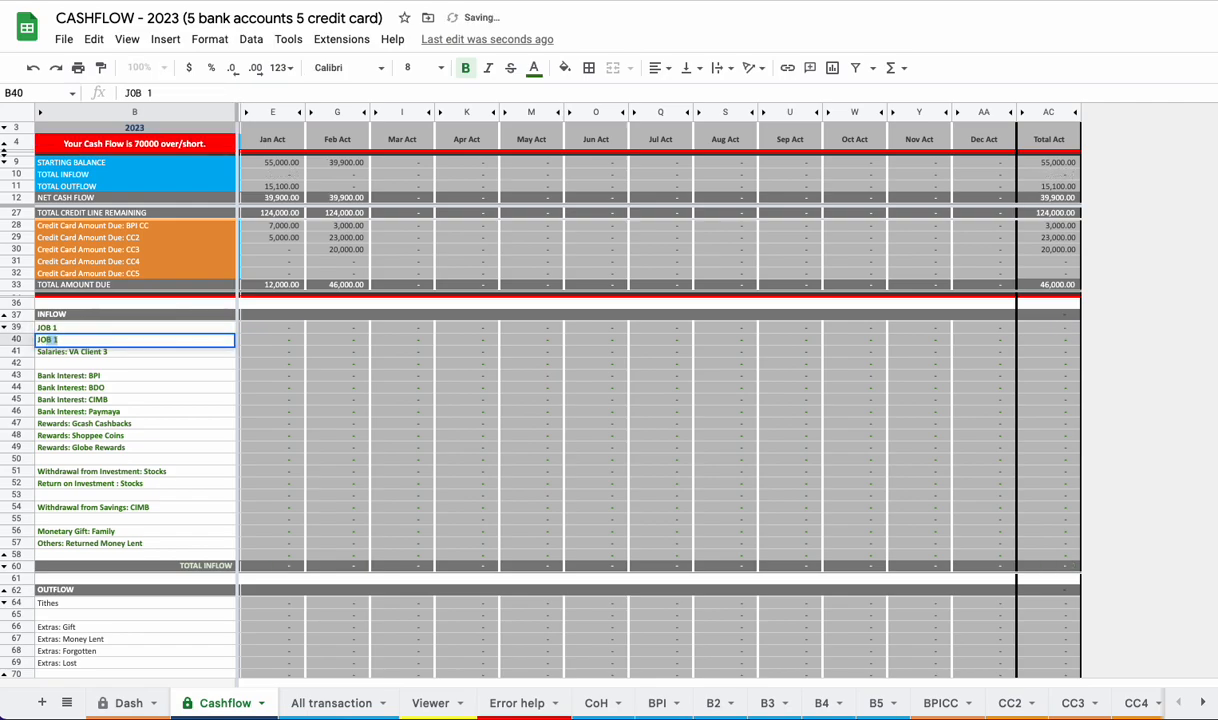
type("2")
key("Return")
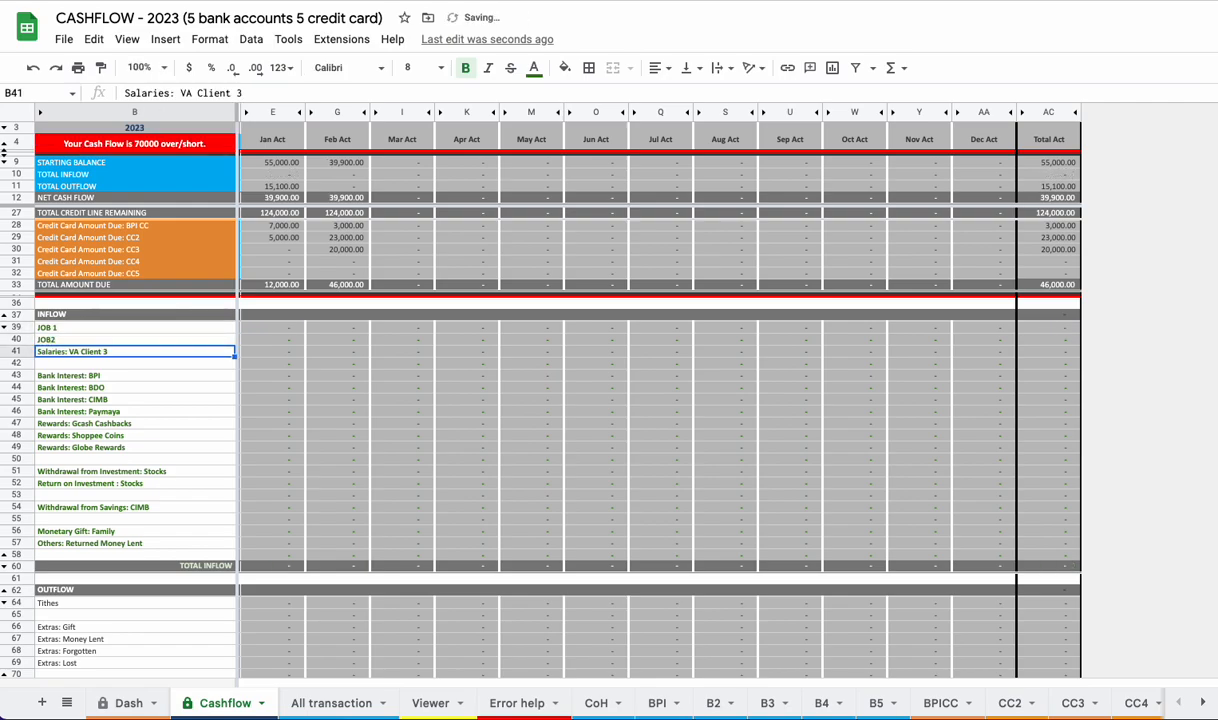
double_click(60, 339)
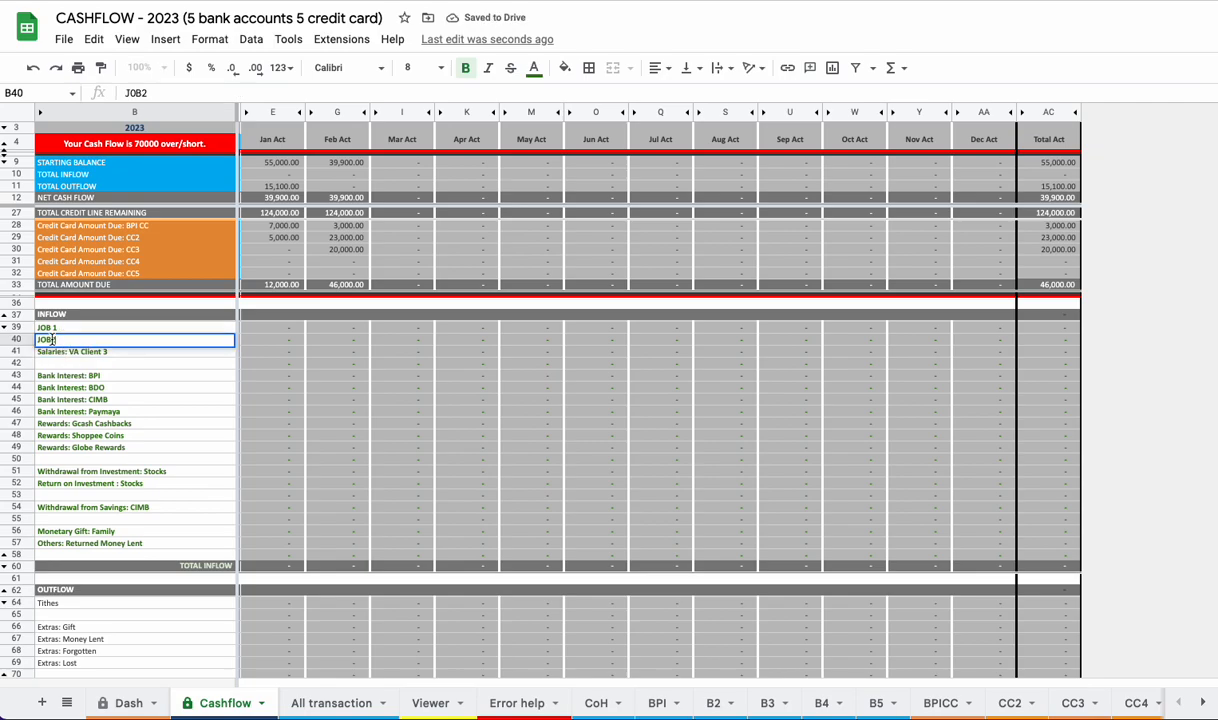
key("Return")
Step: Rename the BPI and BDO bank interest categories under INFLOW to Bank Interest: B1 and Bank Interest: B2
left_click(74, 376)
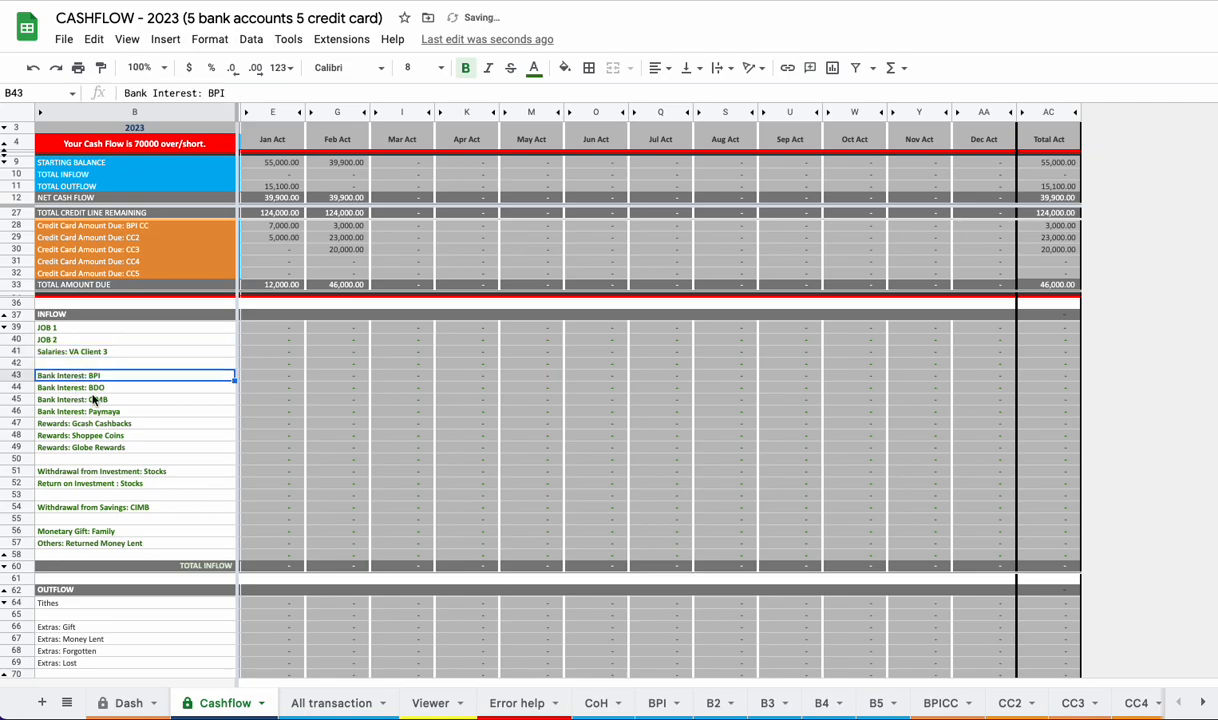
left_click_drag(87, 372, 95, 411)
left_click(96, 372)
left_click(100, 390)
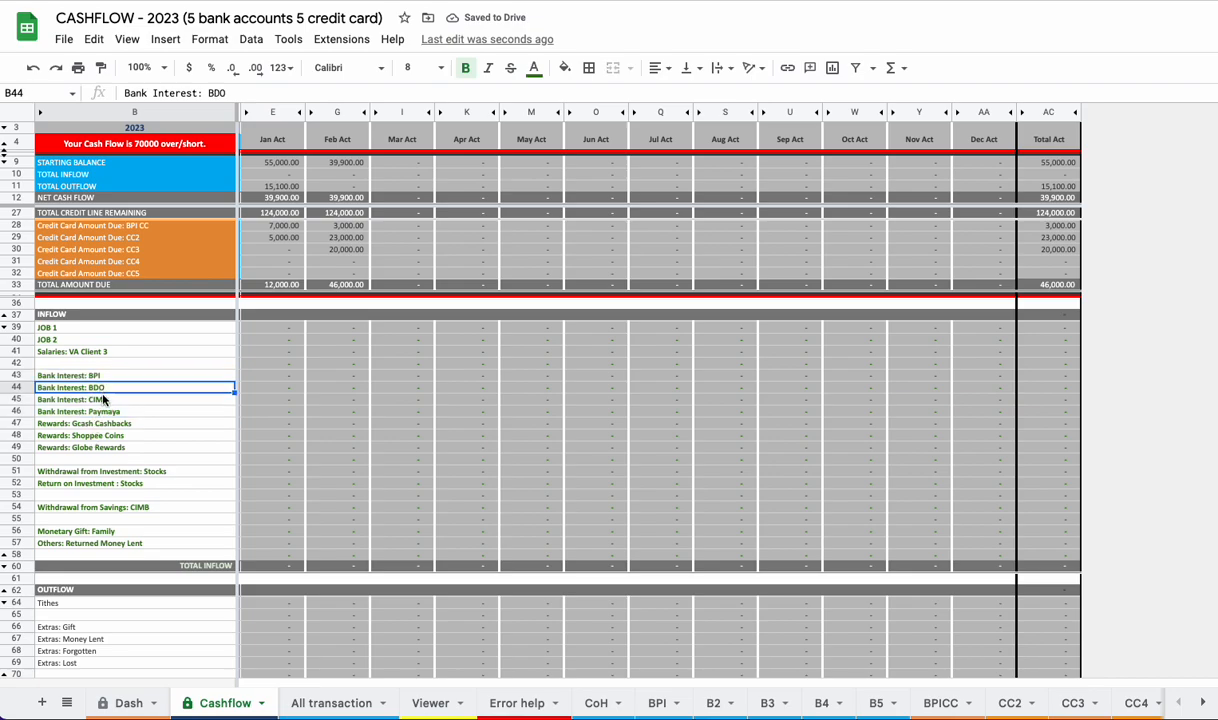
left_click(104, 400)
double_click(92, 373)
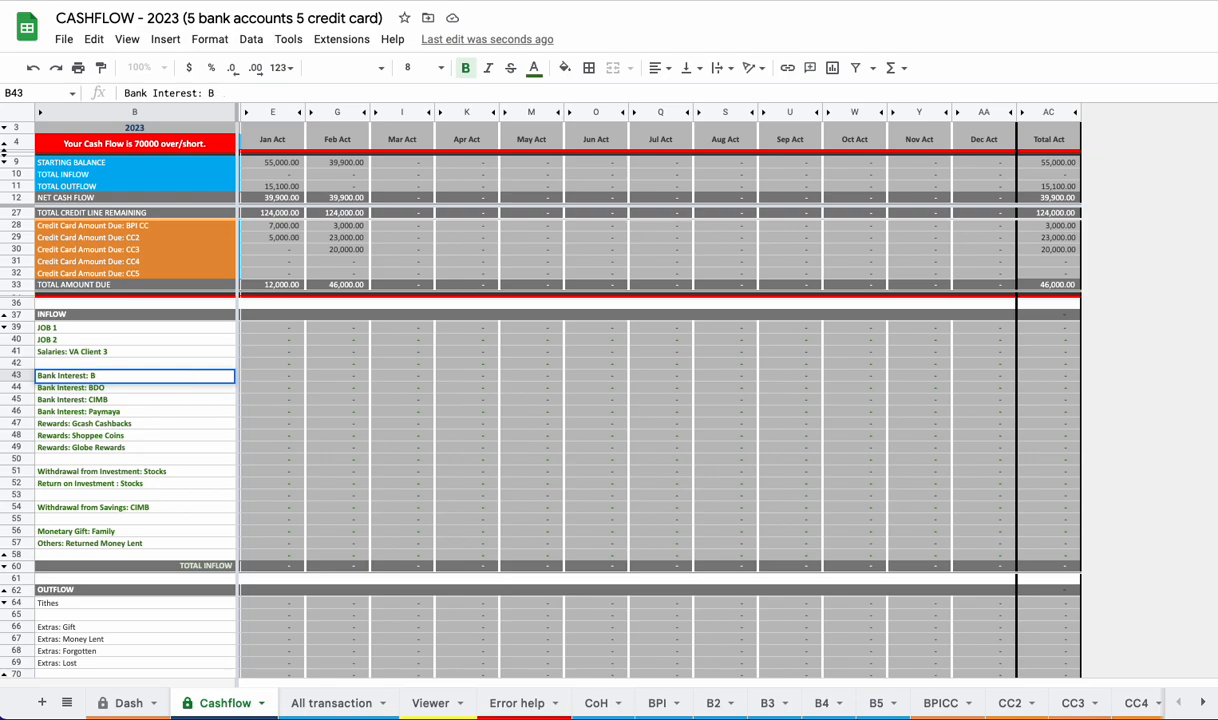
type("1")
key("Return")
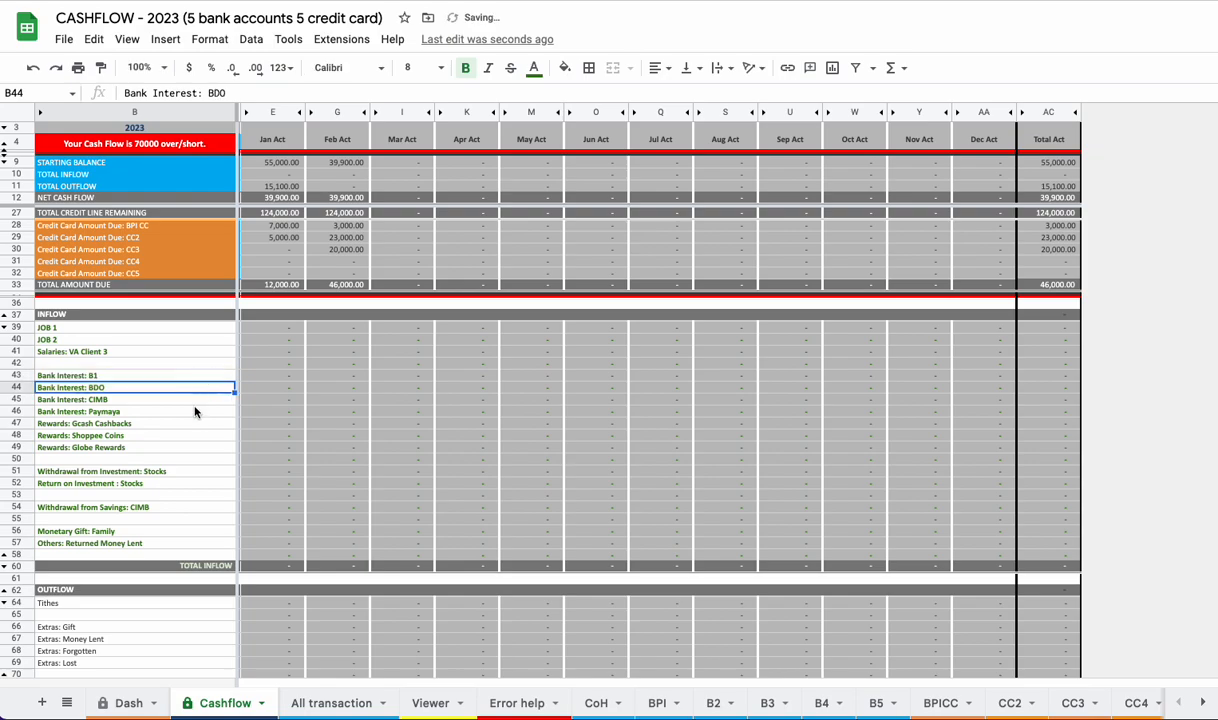
double_click(105, 387)
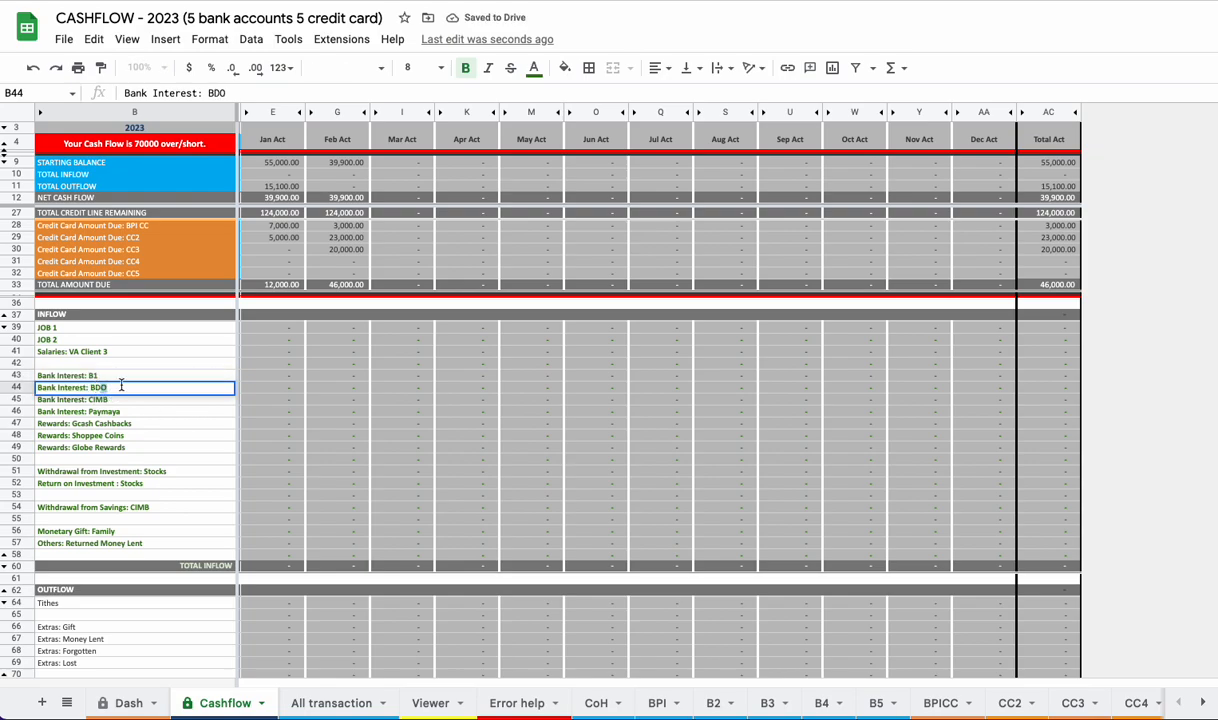
type("2")
key("Return")
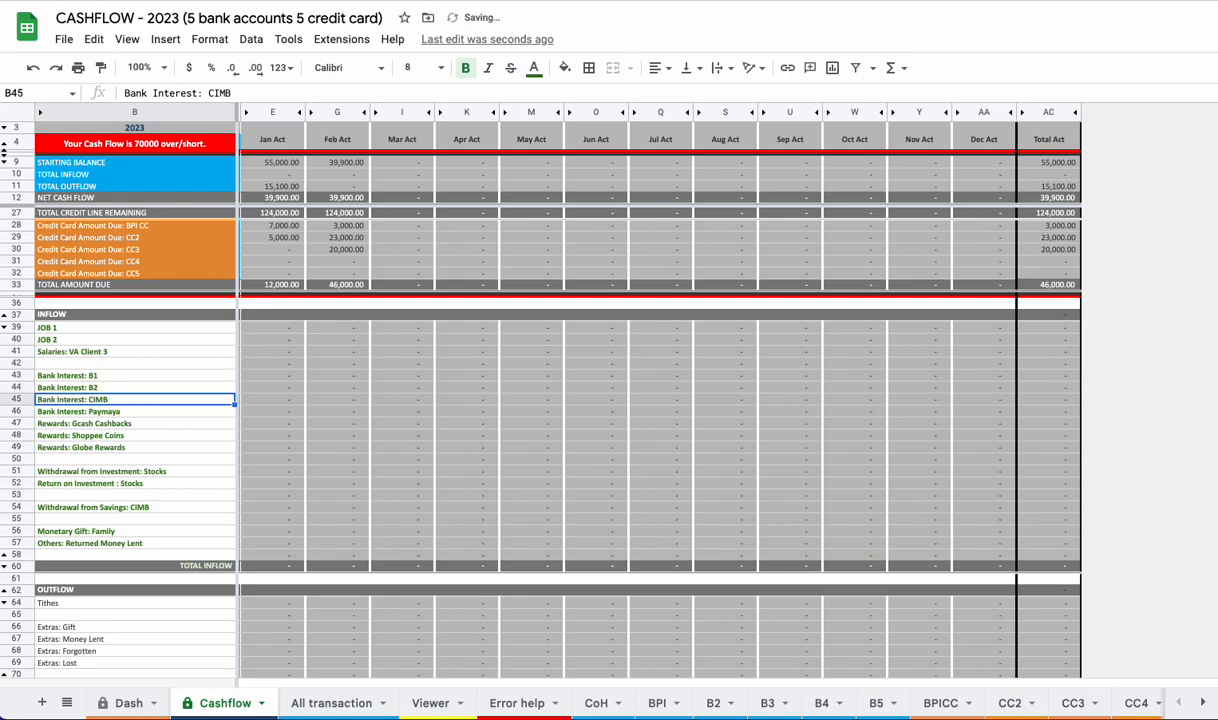
Step: Rename the CIMB and Paymaya bank interest categories to Bank Interest: B3 and Bank Interest: B4
double_click(100, 399)
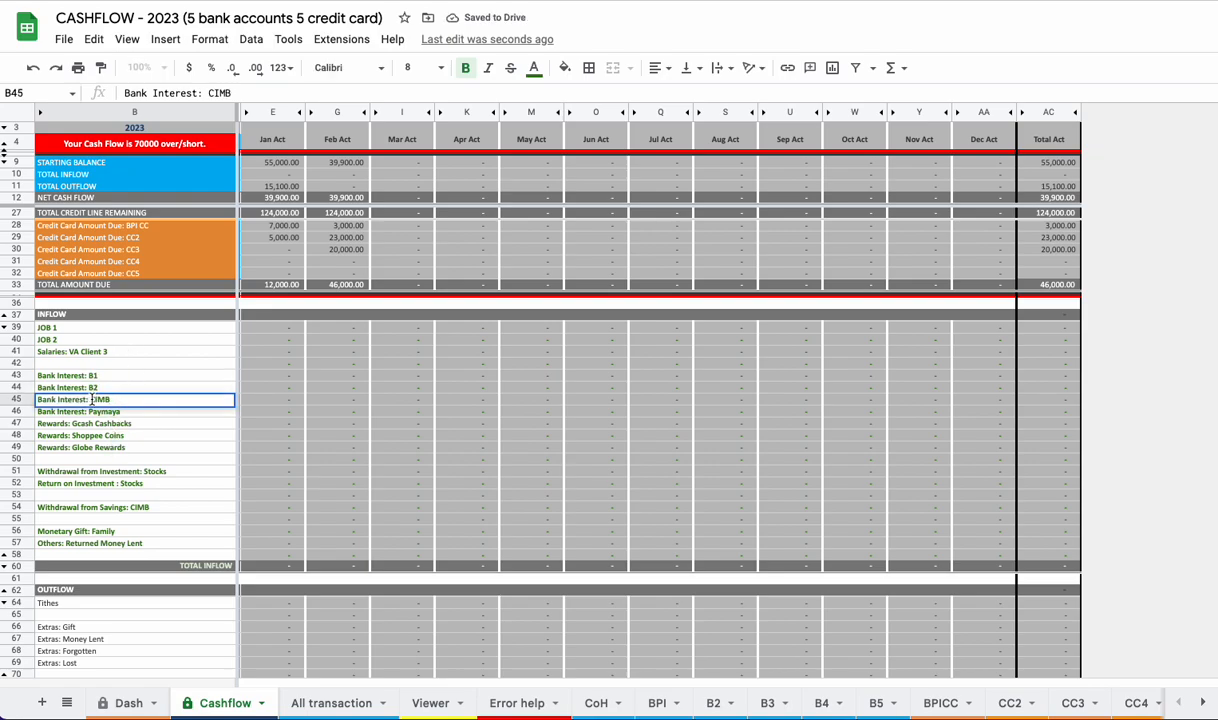
type("B3")
key("Return")
double_click(100, 412)
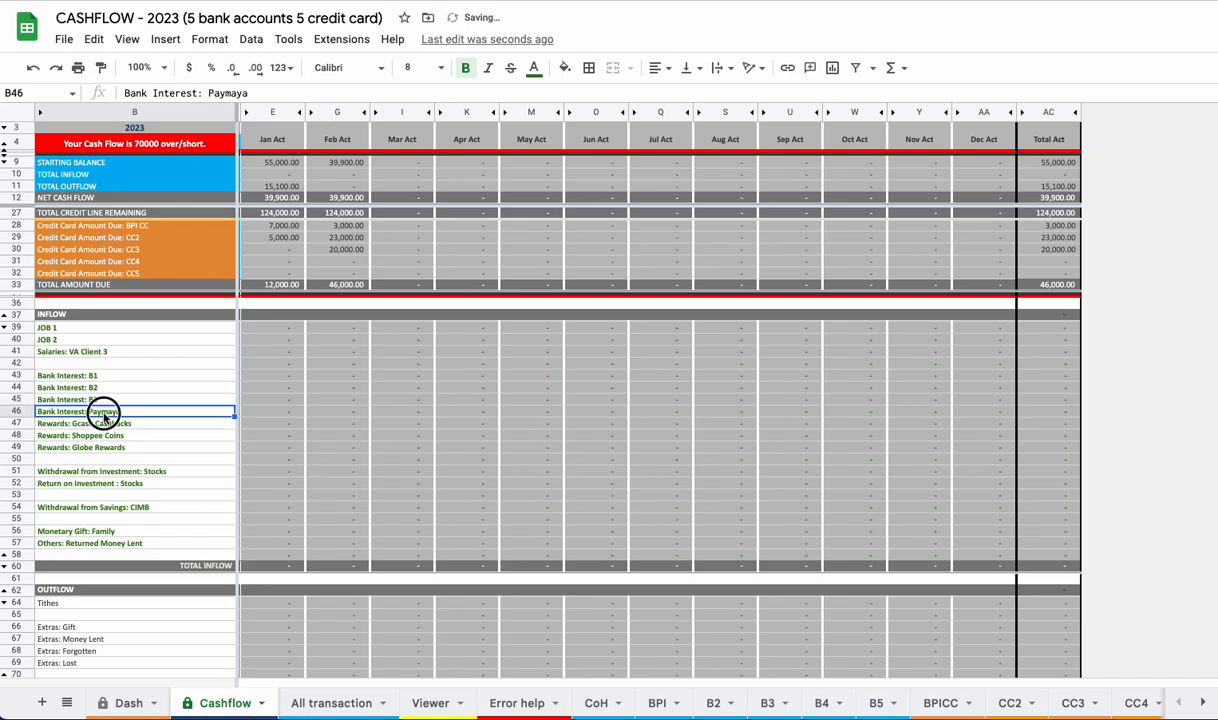
double_click(90, 410)
type("B4")
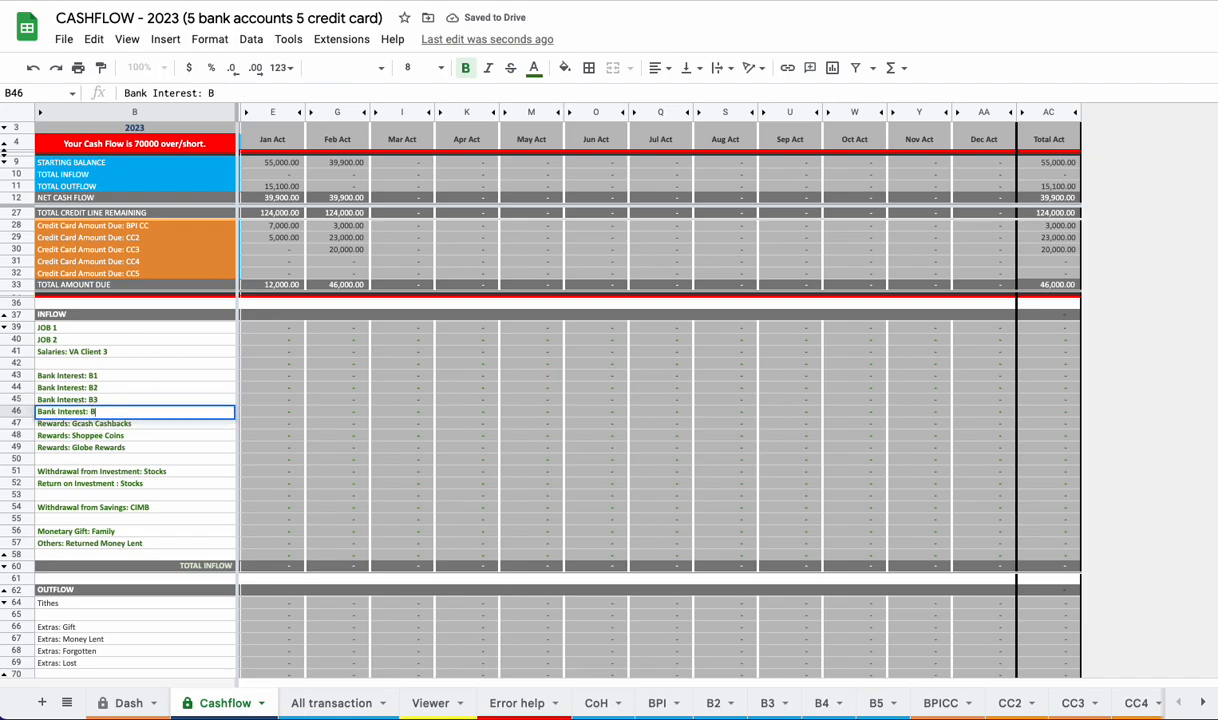
key("Return")
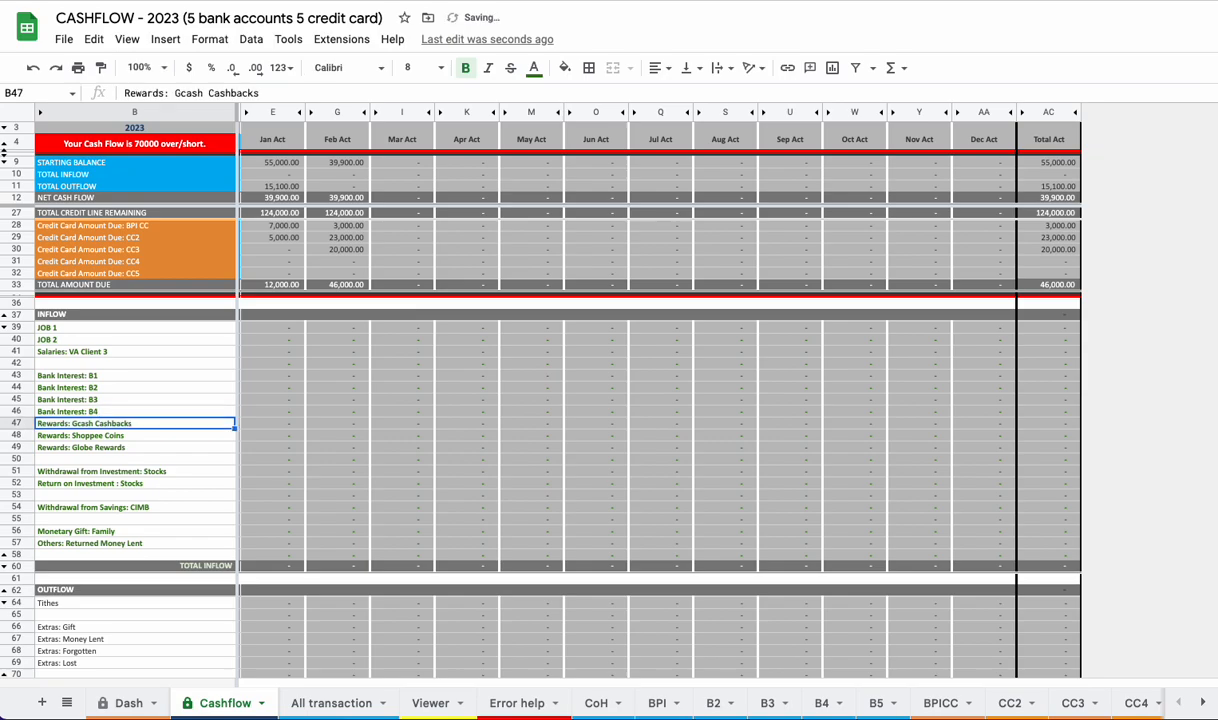
Step: Rename the Gcash Cashbacks rewards category in B47 to Rewards: B5
double_click(85, 424)
left_click_drag(73, 424, 134, 424)
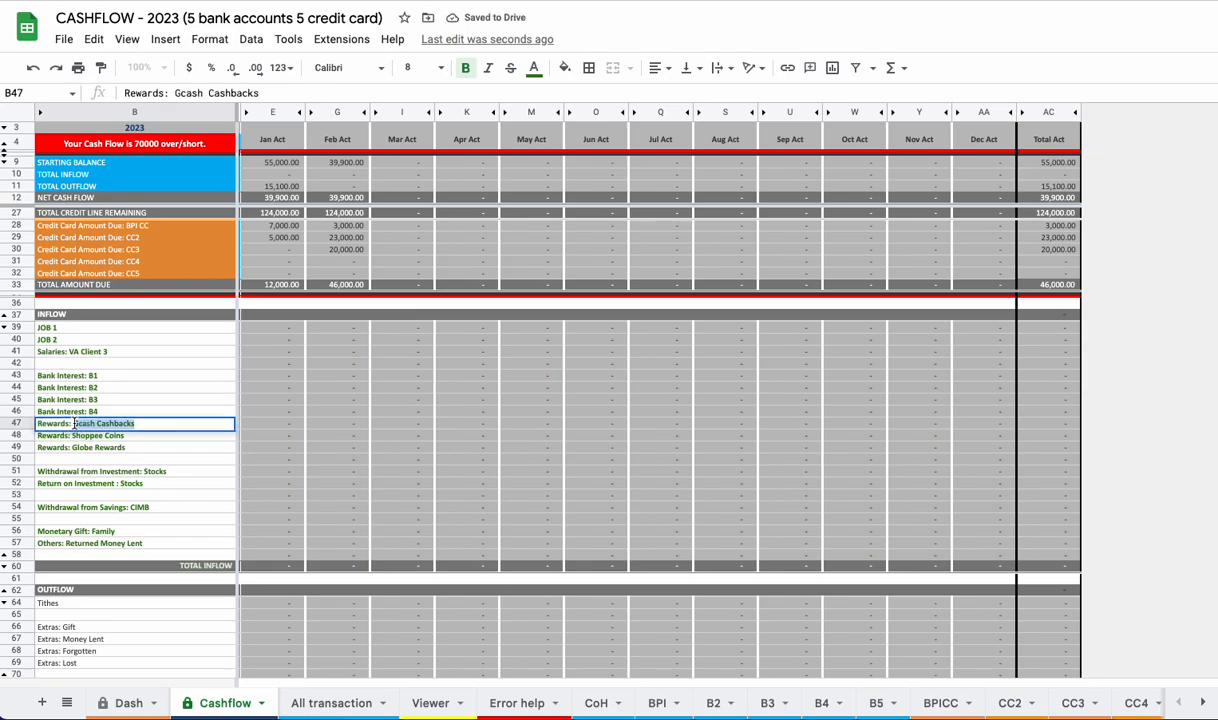
type("B")
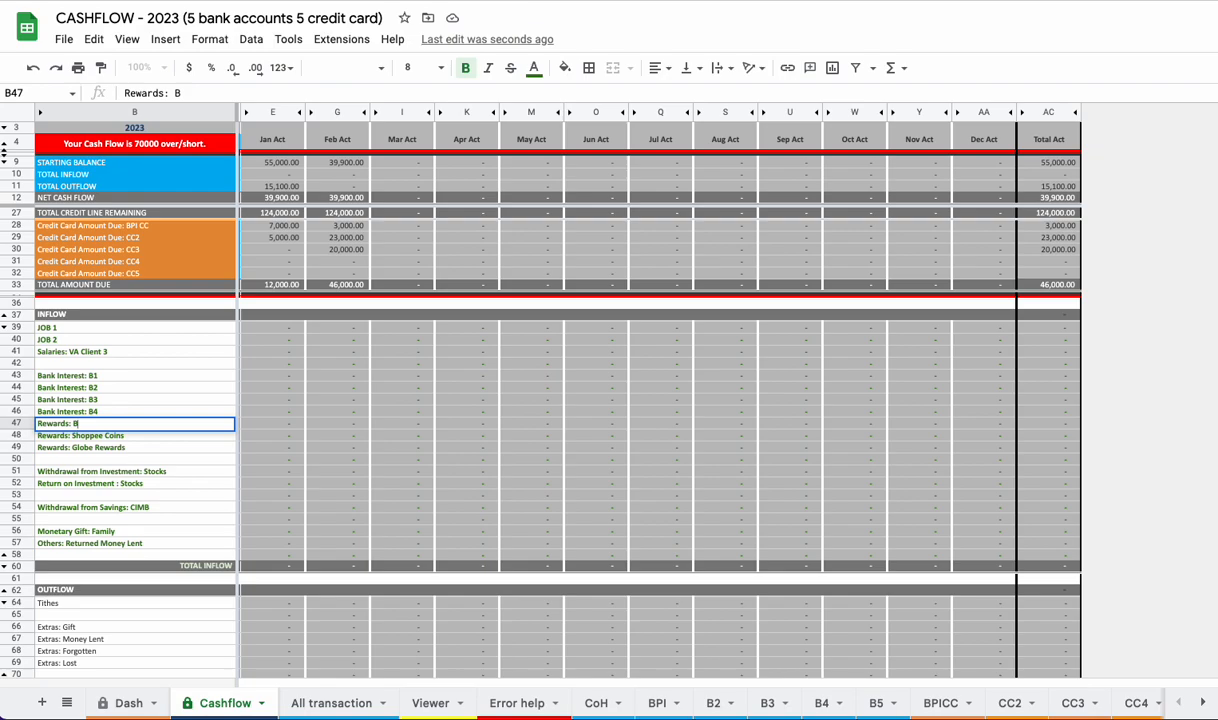
type("5")
key("Return")
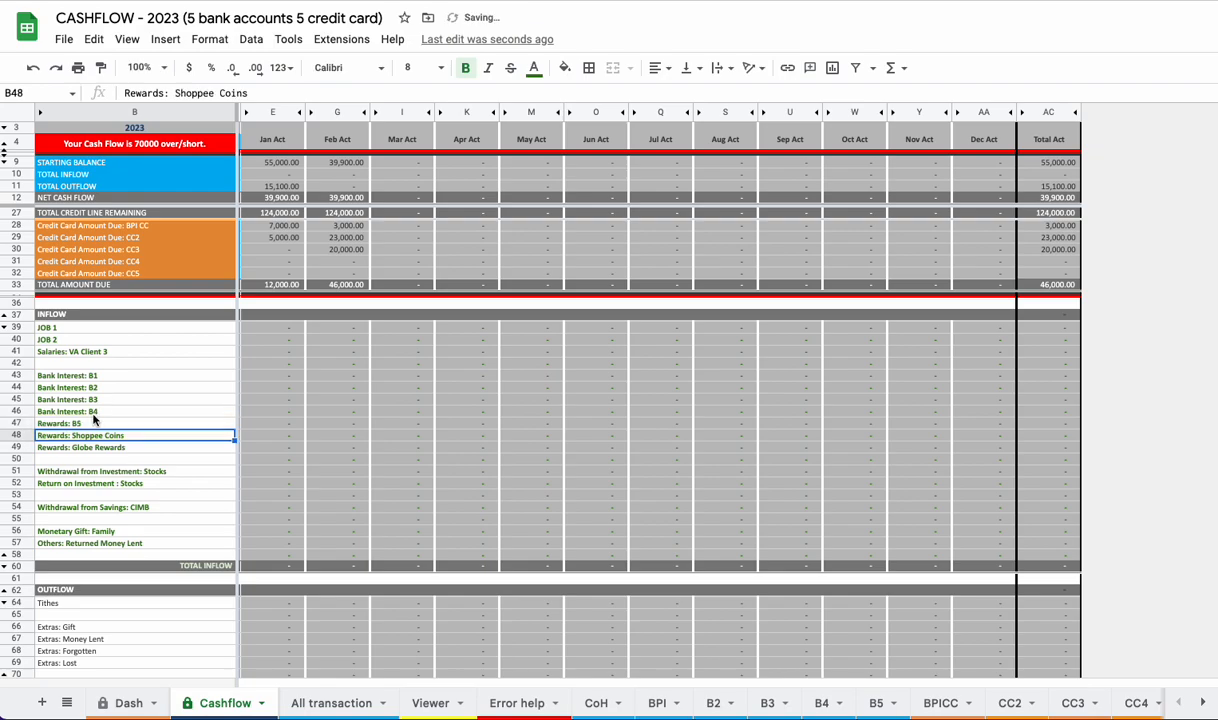
Step: Delete rows 48 and 49, holding the Rewards: Shoppee Coins and Rewards: Globe Rewards inflow categories
left_click(110, 448, "shift")
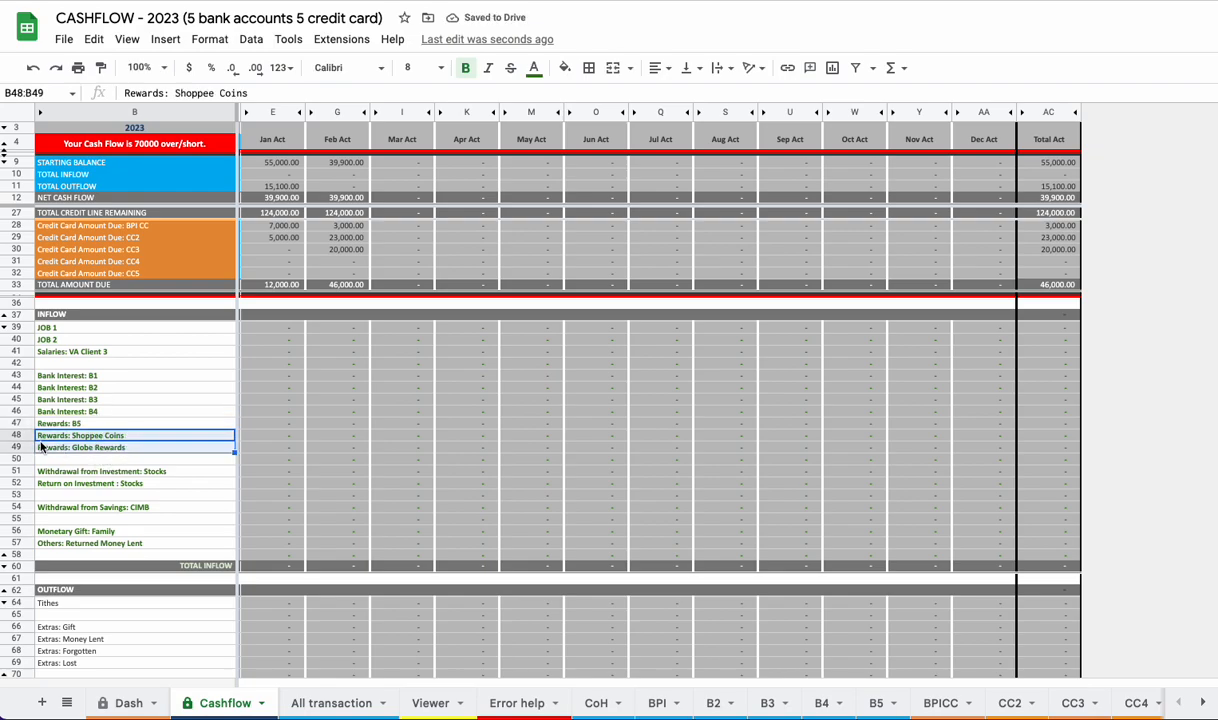
left_click(27, 446, "shift")
right_click(27, 446)
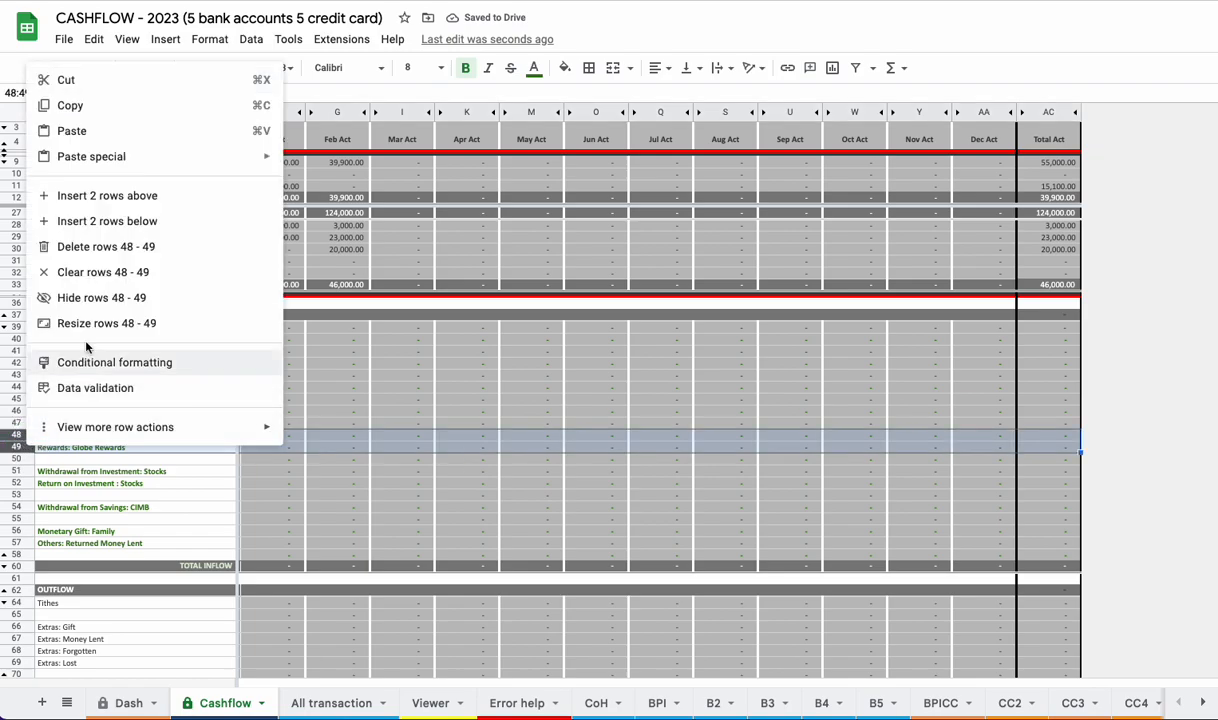
left_click(82, 246)
Step: Examine the remaining INFLOW categories, from the stock investment withdrawal and return through savings withdrawal, monetary gift and returned money lent
left_click(86, 447)
left_click(88, 461)
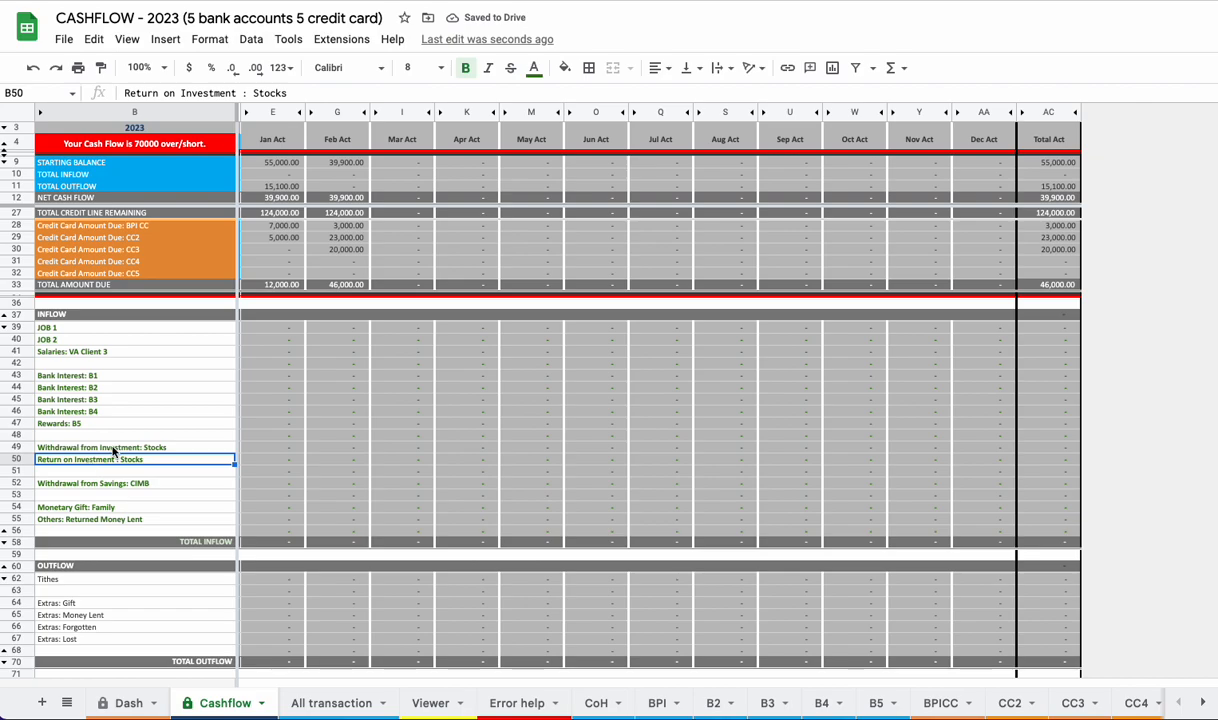
left_click(112, 449)
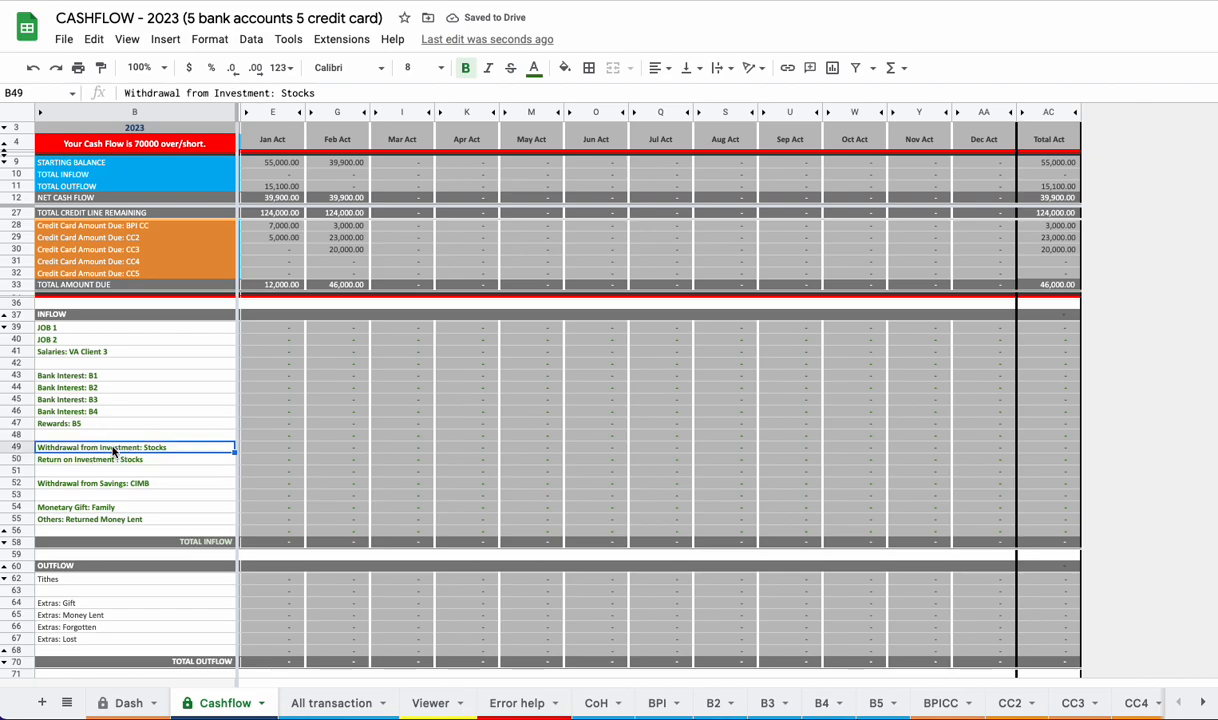
left_click(16, 447)
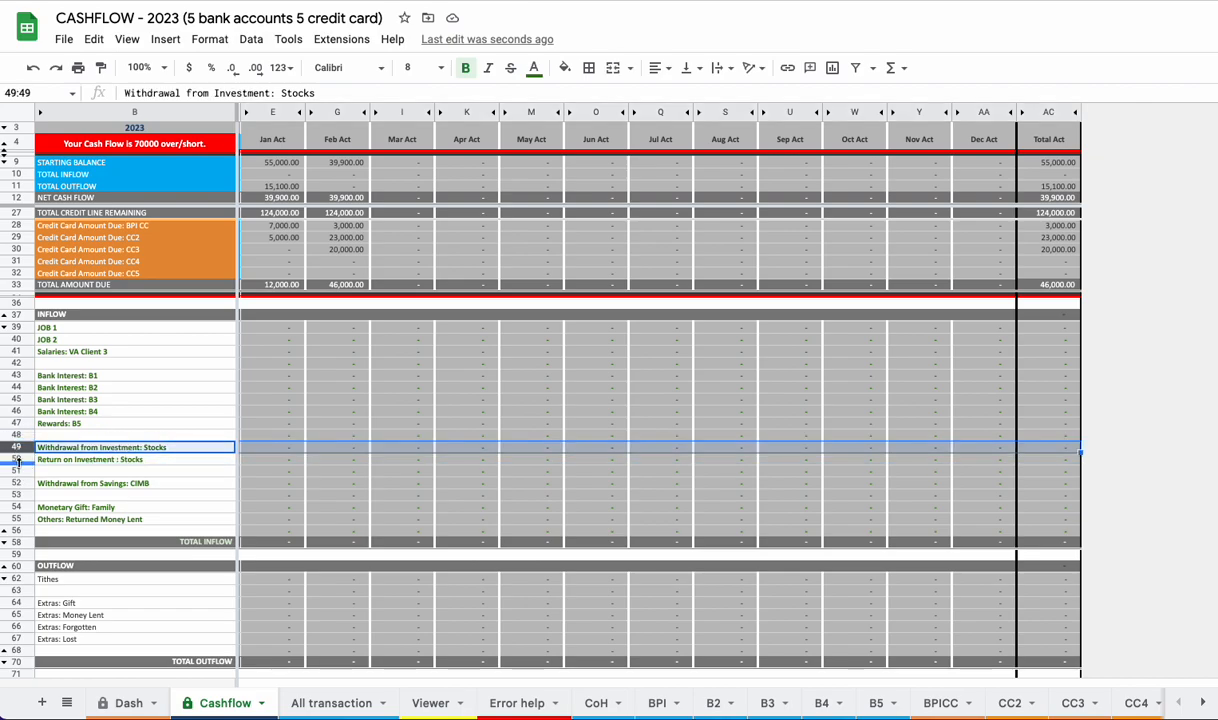
left_click(17, 458)
scroll(17, 456, "down", 1)
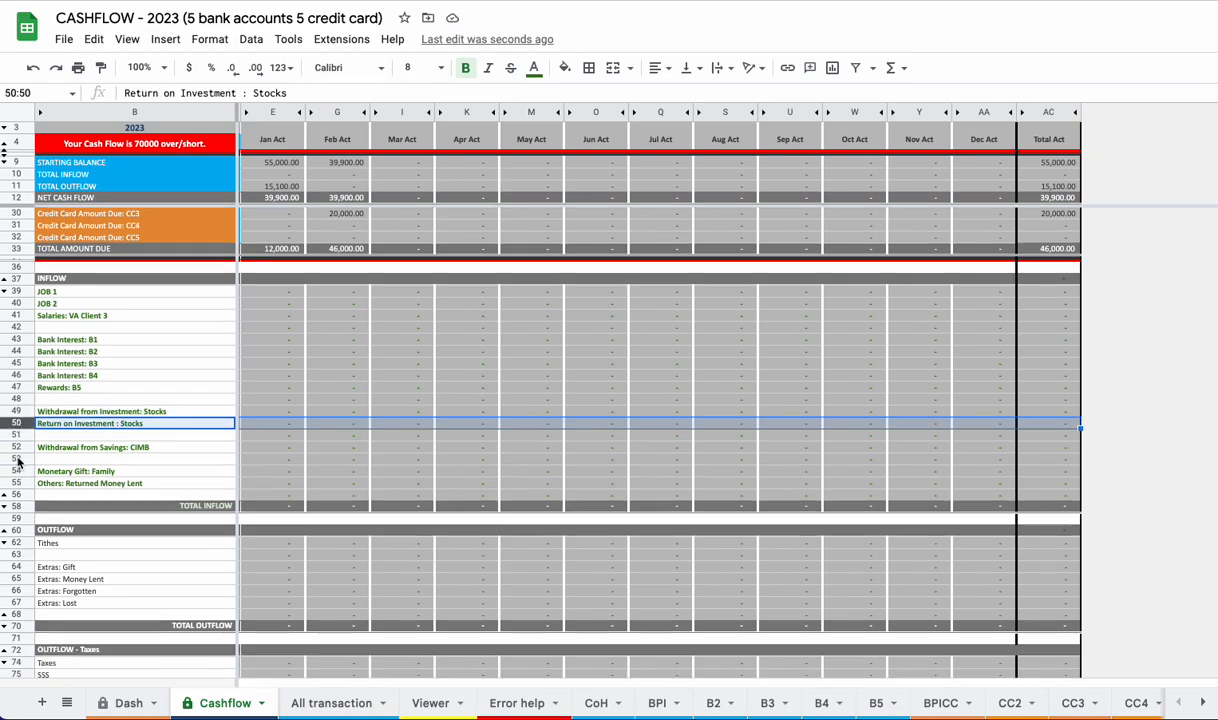
left_click(96, 450)
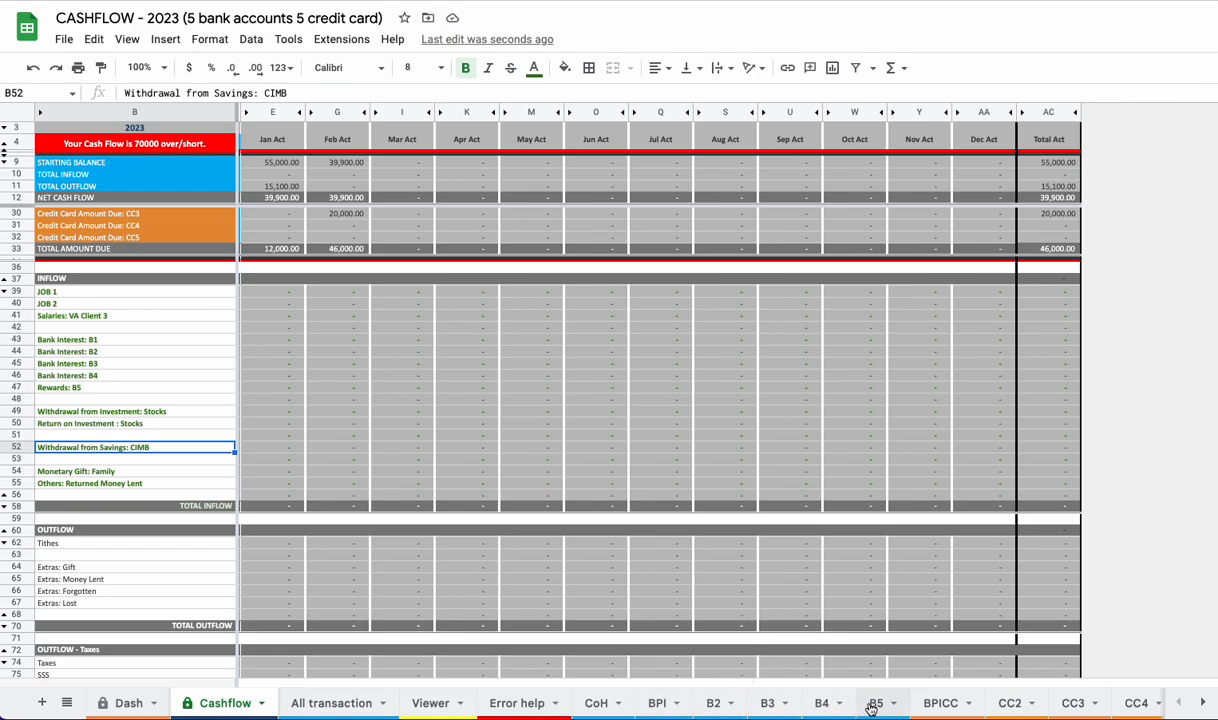
left_click(90, 448)
left_click(26, 447)
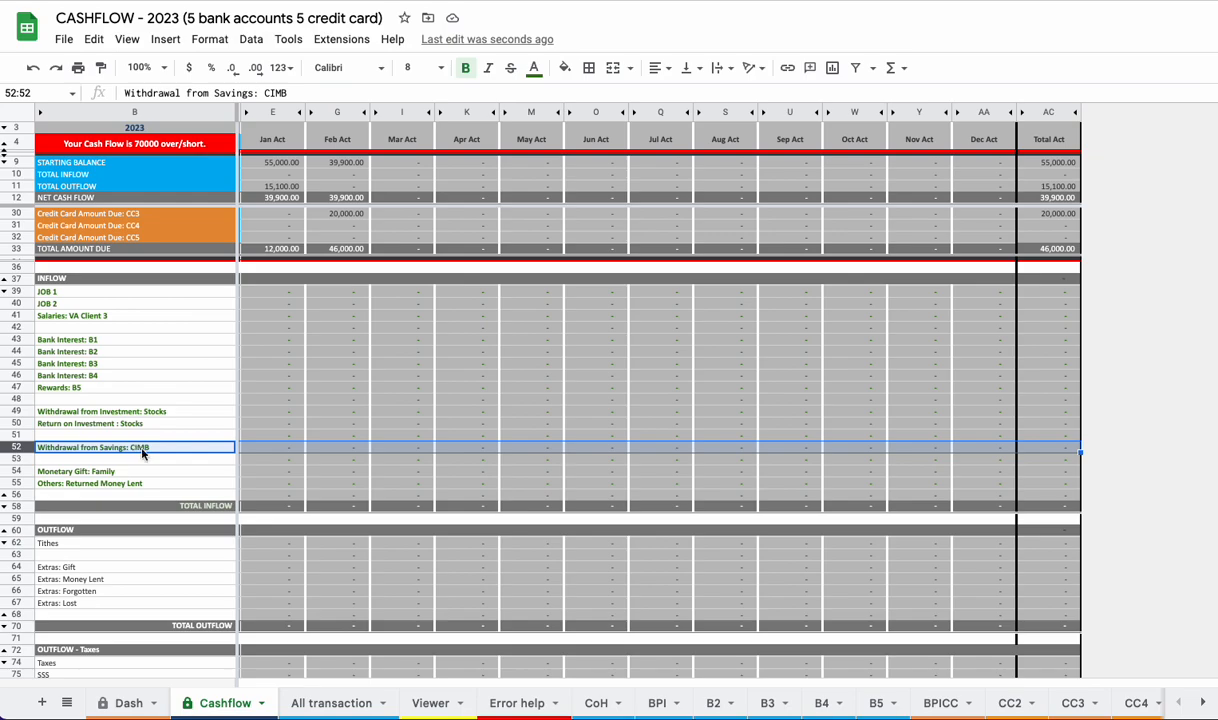
left_click(95, 471)
left_click(26, 472)
left_click(22, 483)
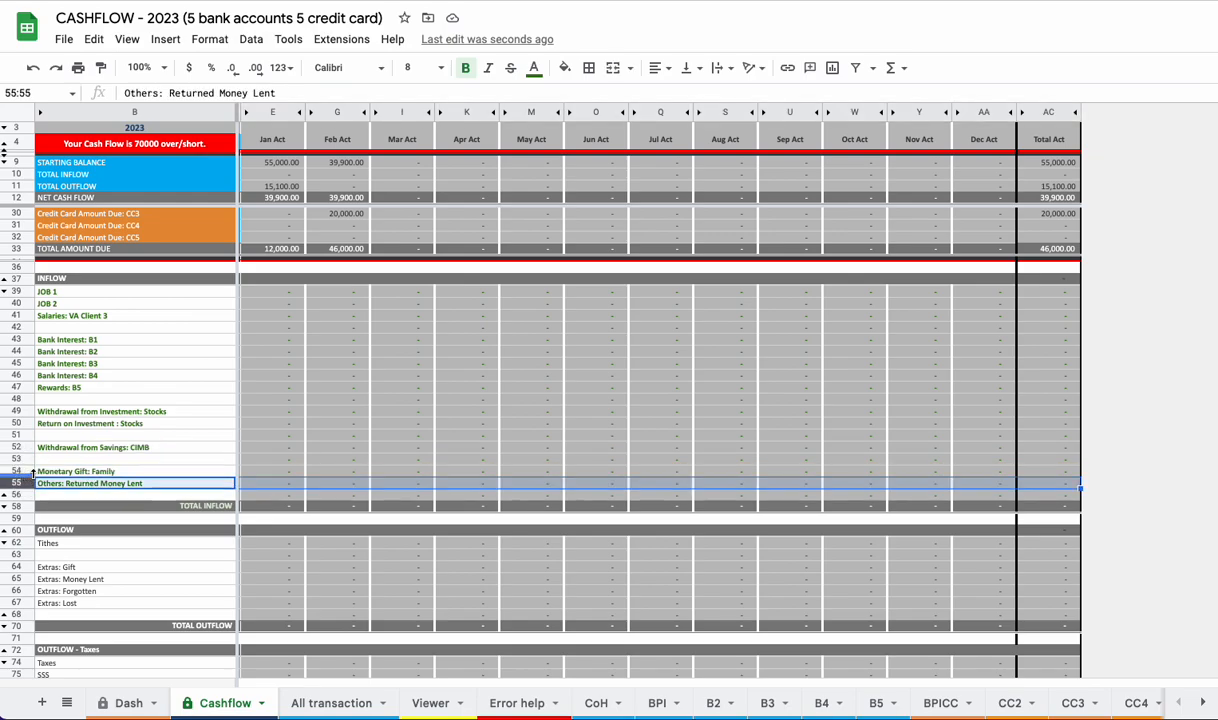
Step: Review the general OUTFLOW section, covering Tithes and the Extras categories for Gift, Money Lent, Forgotten and Lost
scroll(70, 423, "down", 1)
scroll(113, 424, "down", 8)
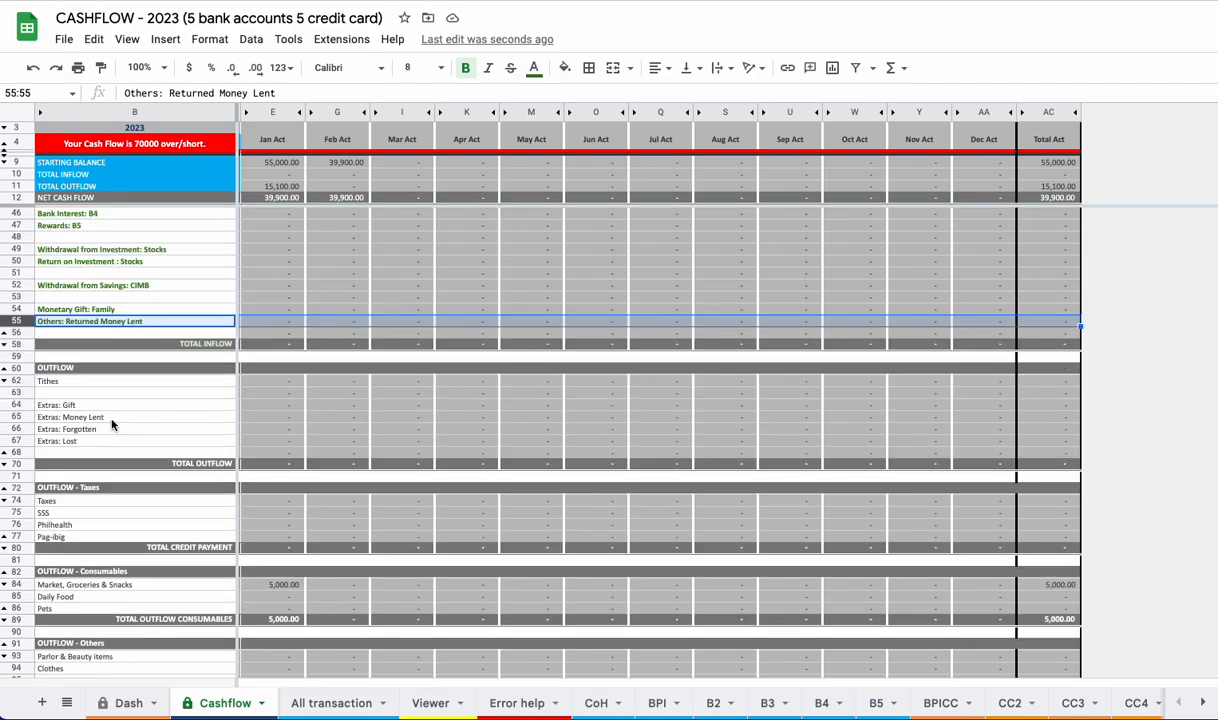
left_click(116, 336)
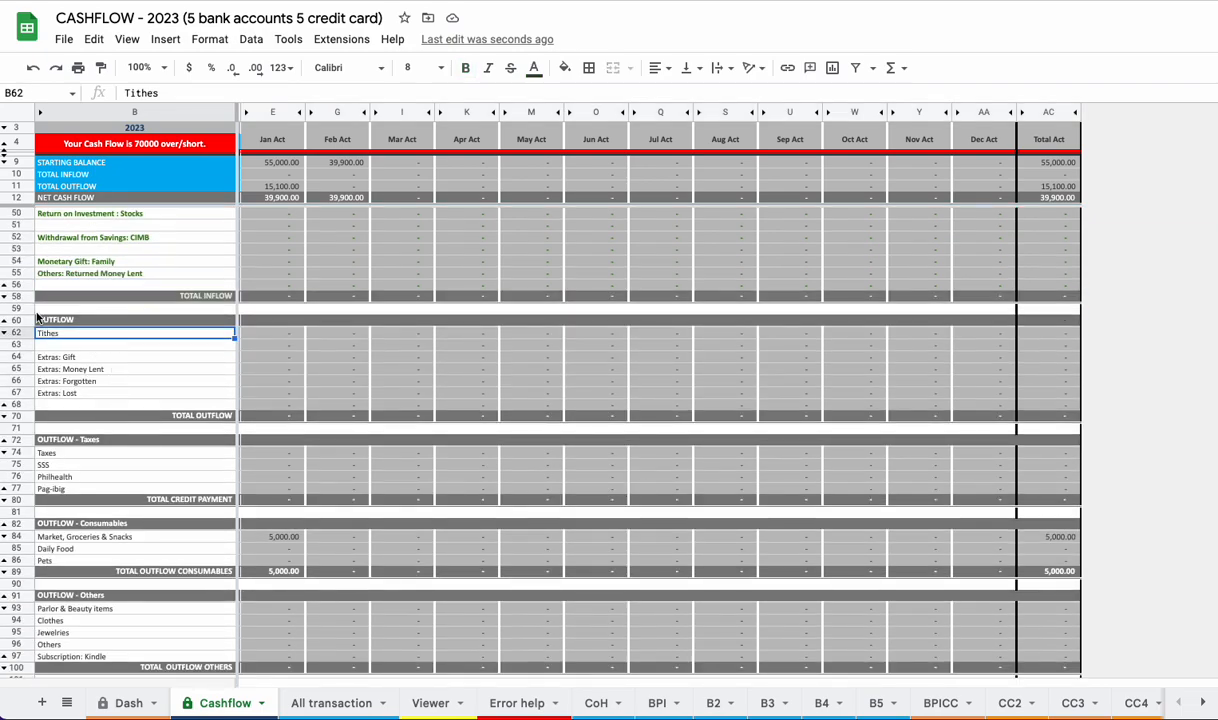
left_click_drag(20, 319, 26, 414)
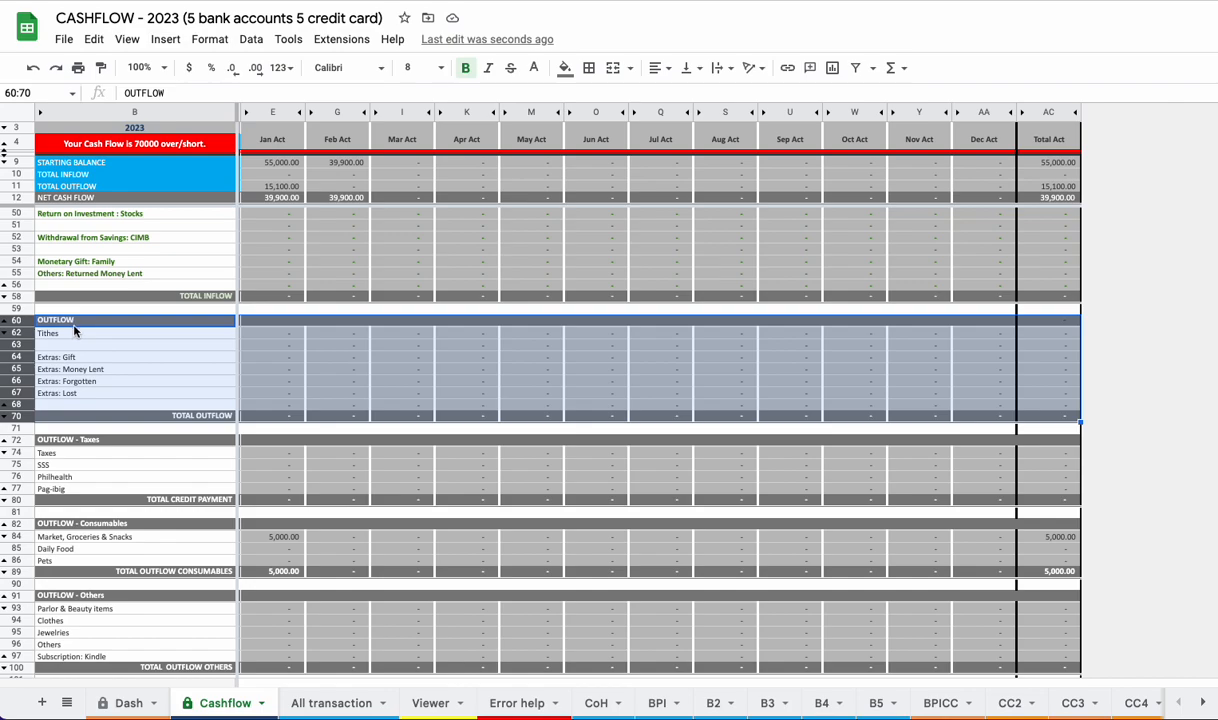
left_click(71, 317)
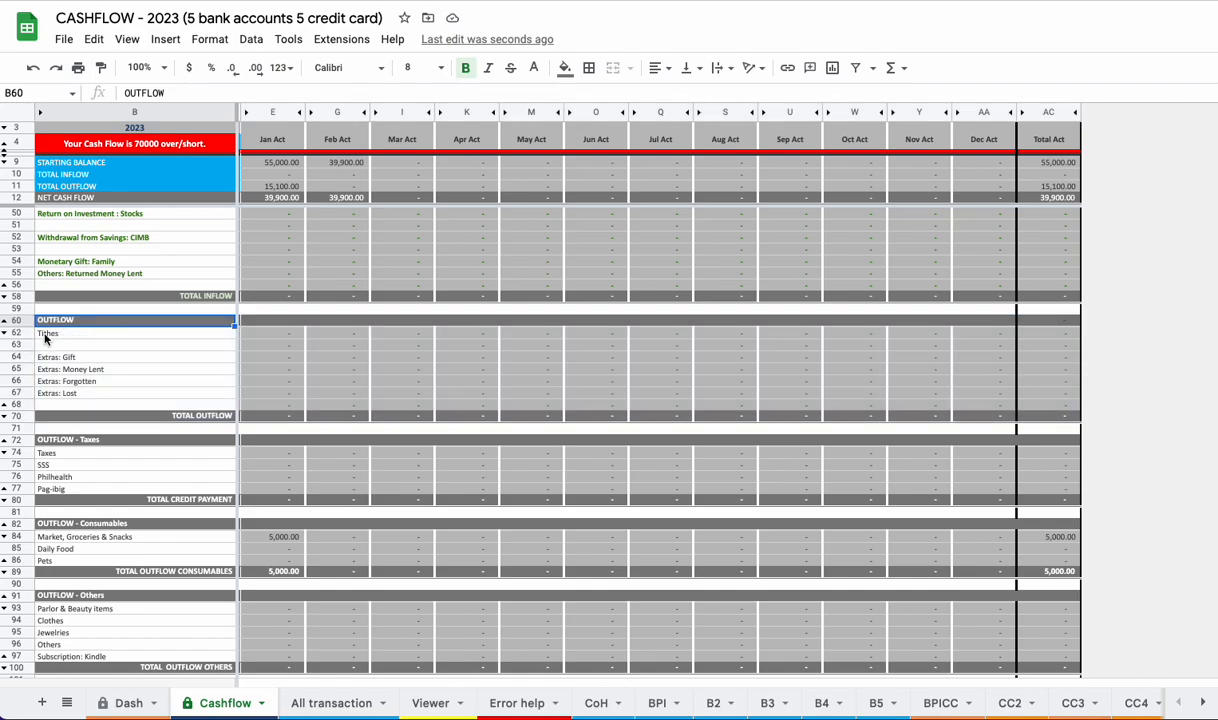
scroll(43, 338, "down", 2)
left_click(60, 295)
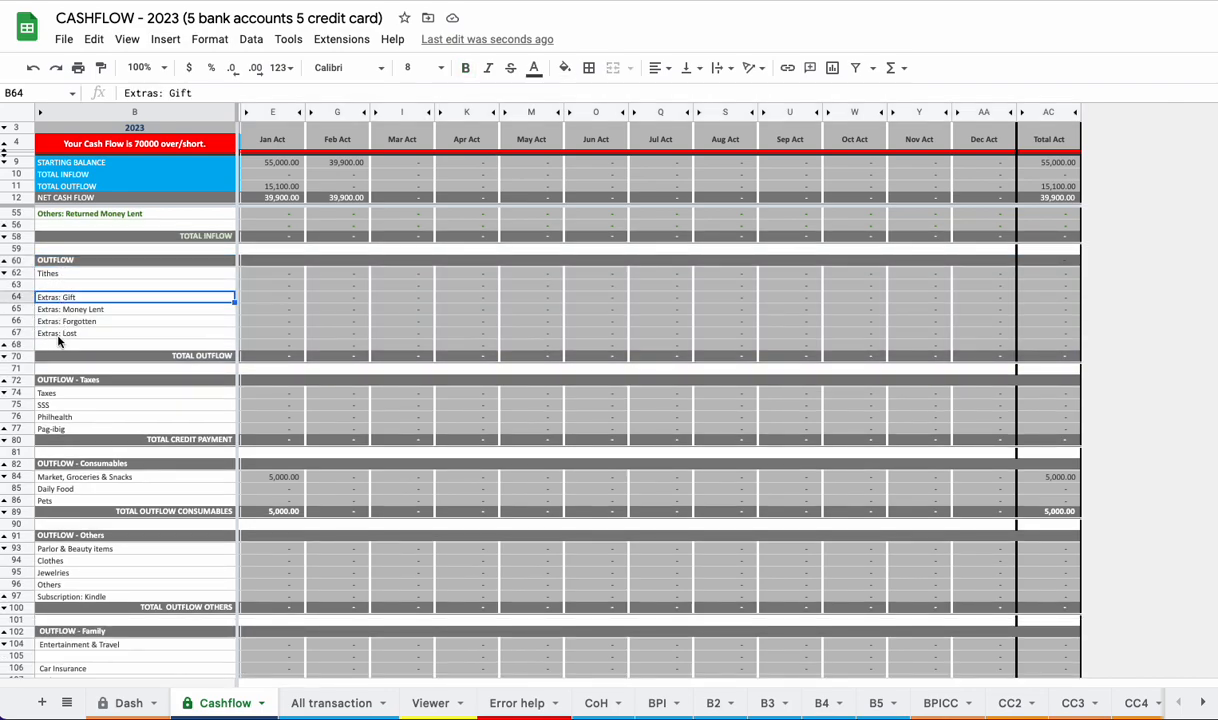
left_click(71, 311)
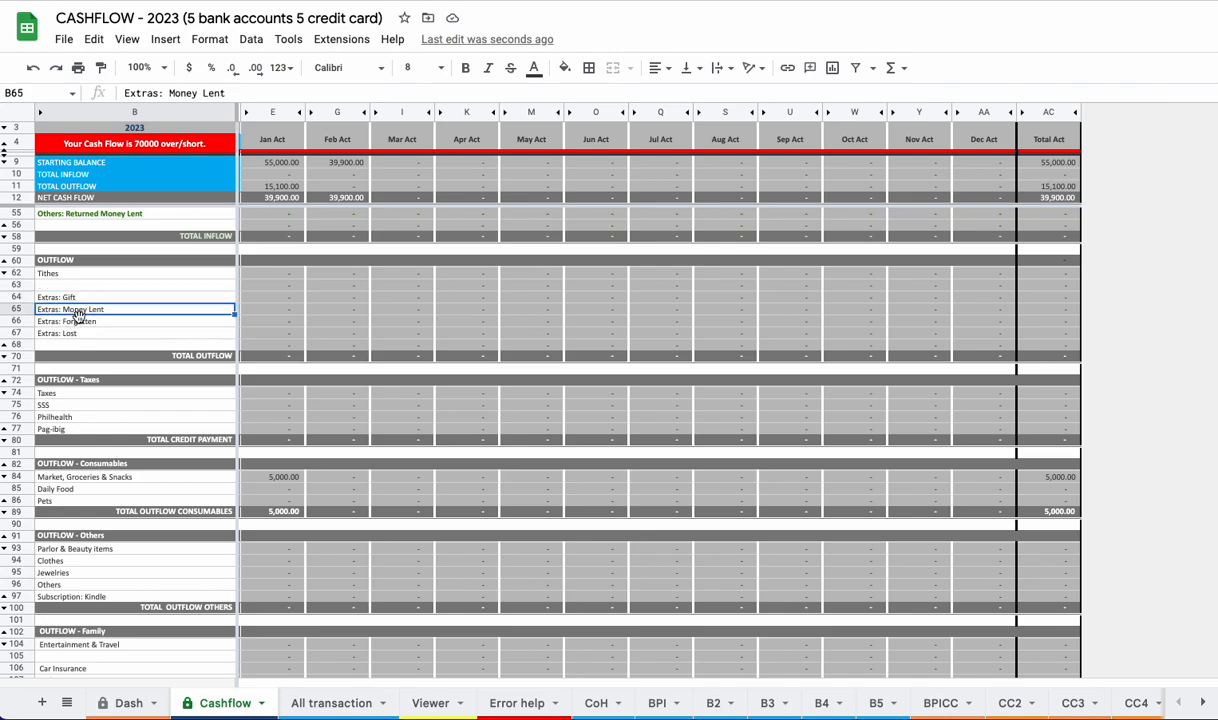
left_click(79, 322)
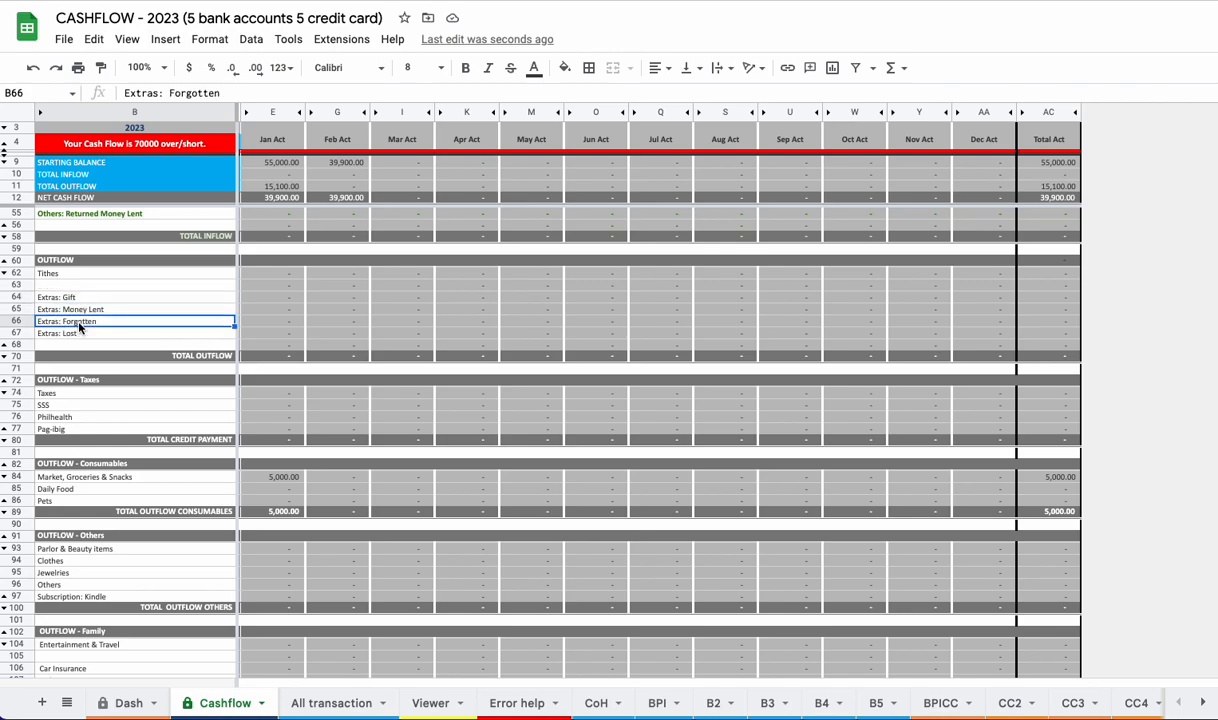
left_click(88, 336)
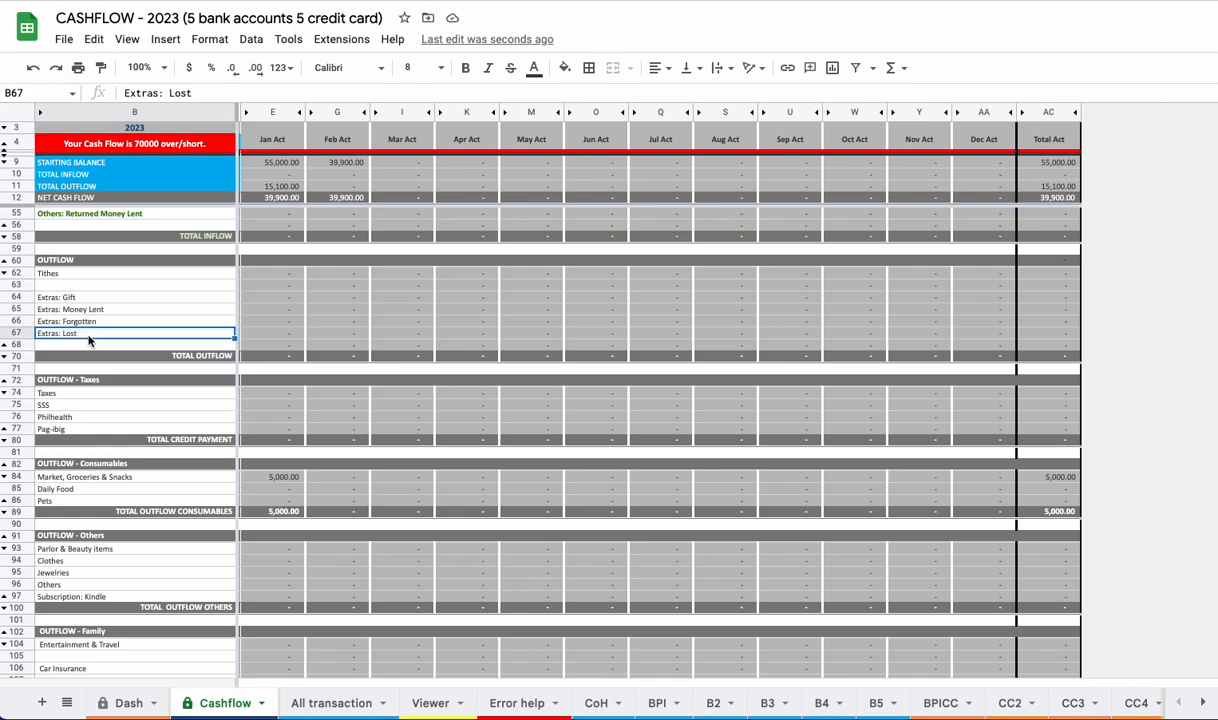
Step: Examine the categories listed under the OUTFLOW sections for Taxes, Consumables and Others
scroll(88, 341, "down", 2)
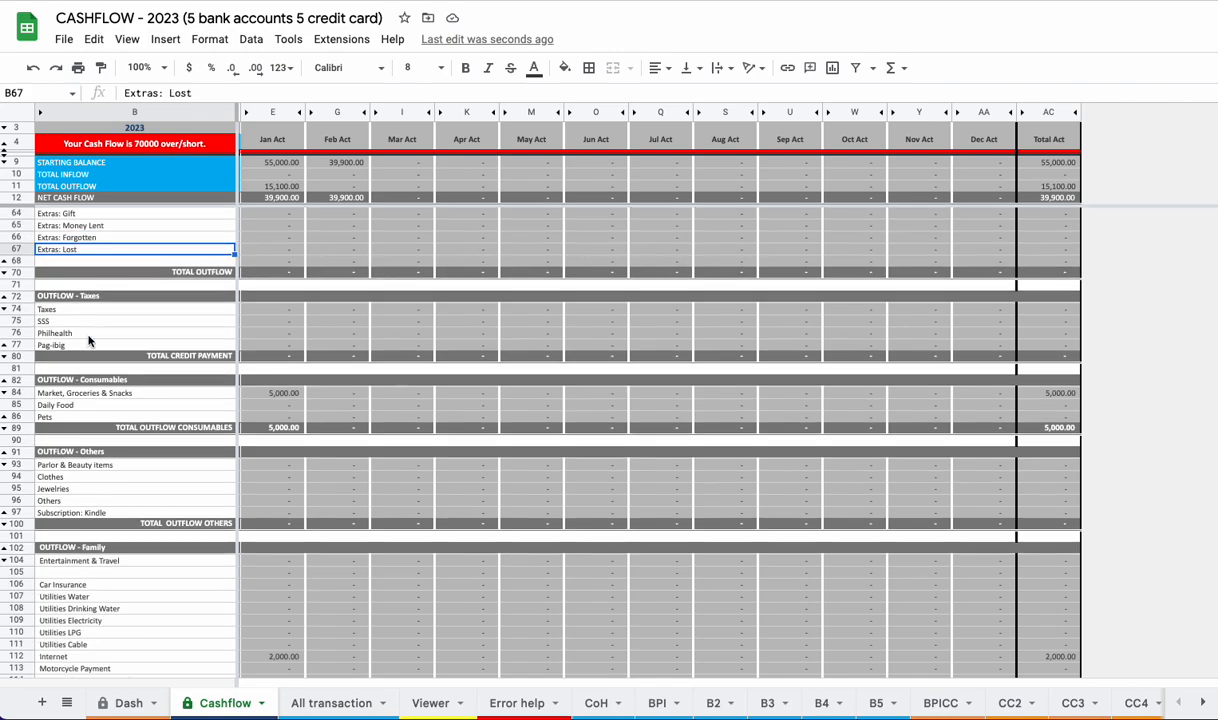
left_click(86, 296)
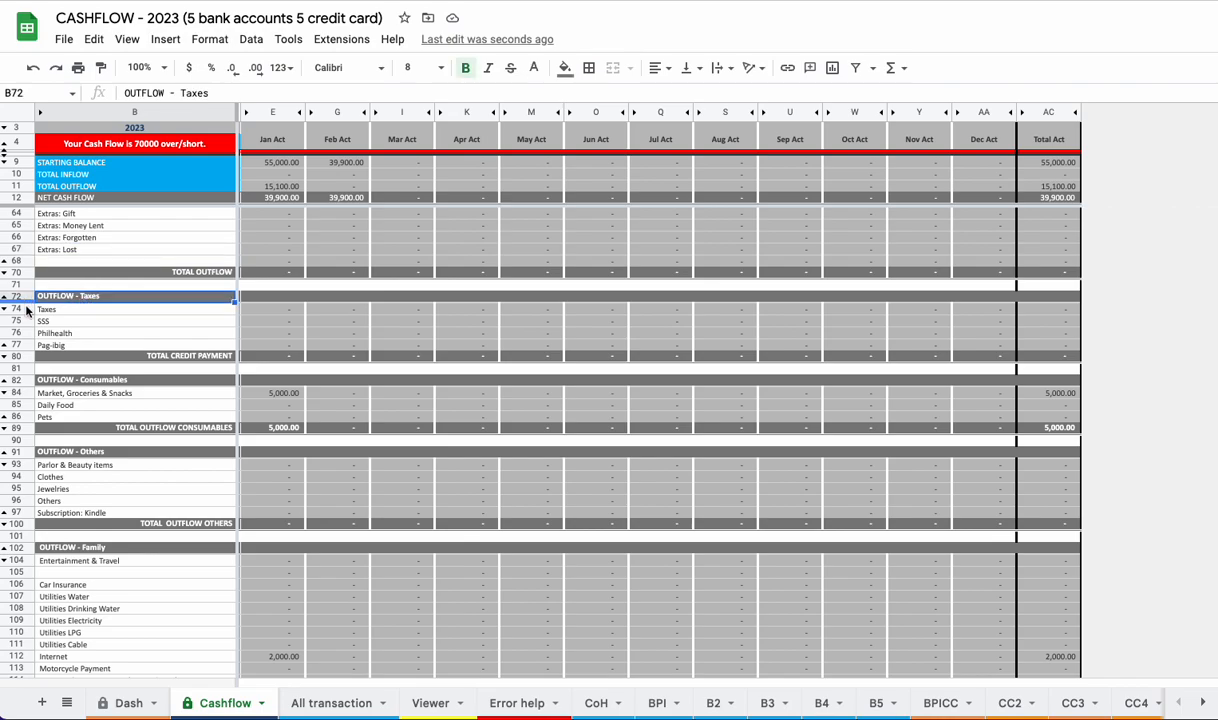
left_click_drag(27, 312, 27, 345)
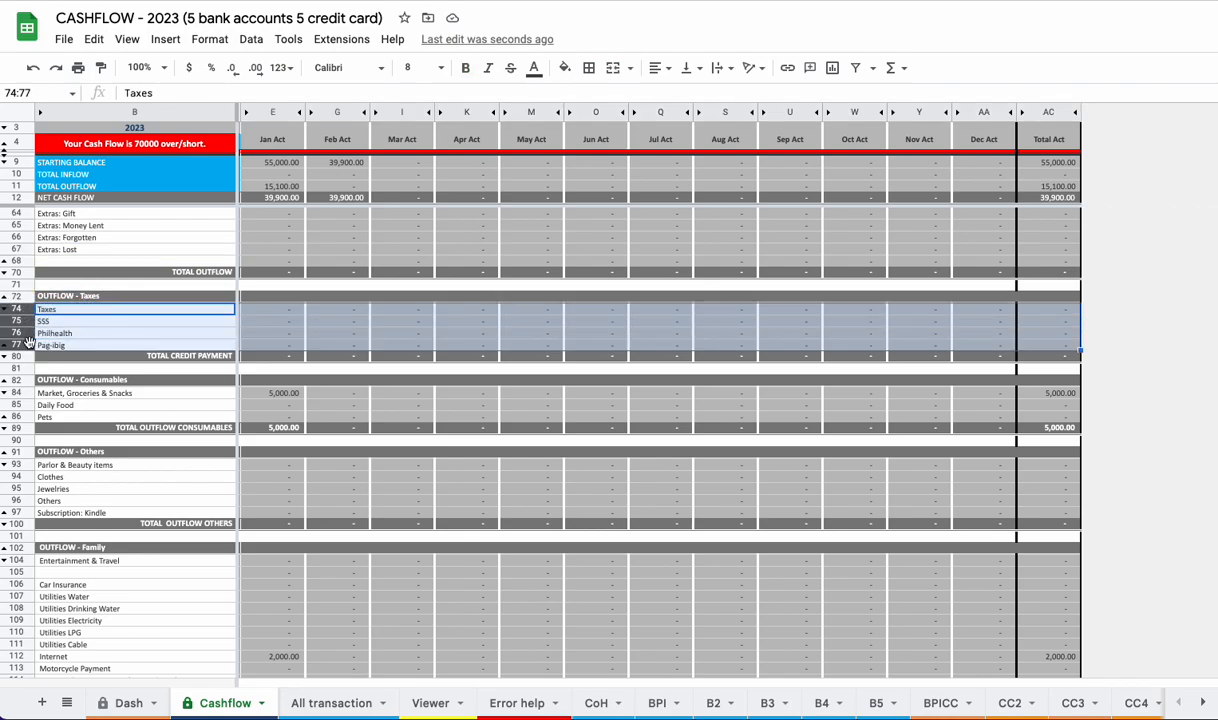
scroll(37, 346, "down", 1)
scroll(37, 346, "down", 1)
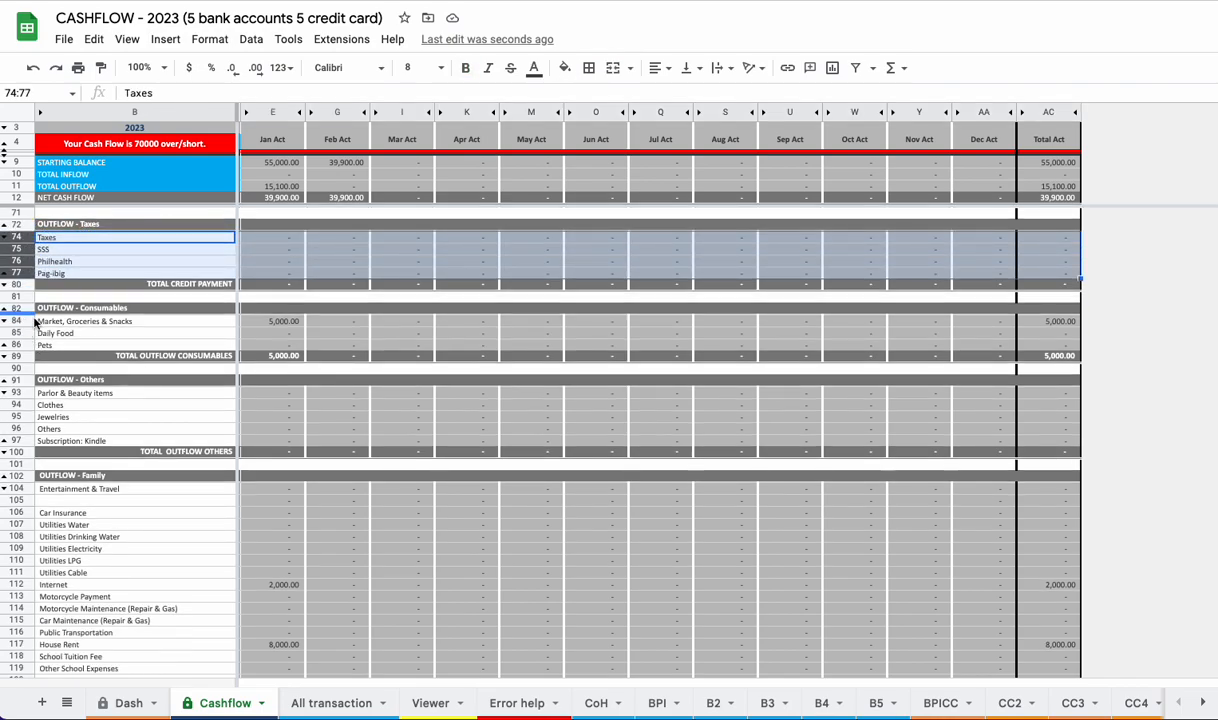
left_click(67, 311)
left_click(22, 309)
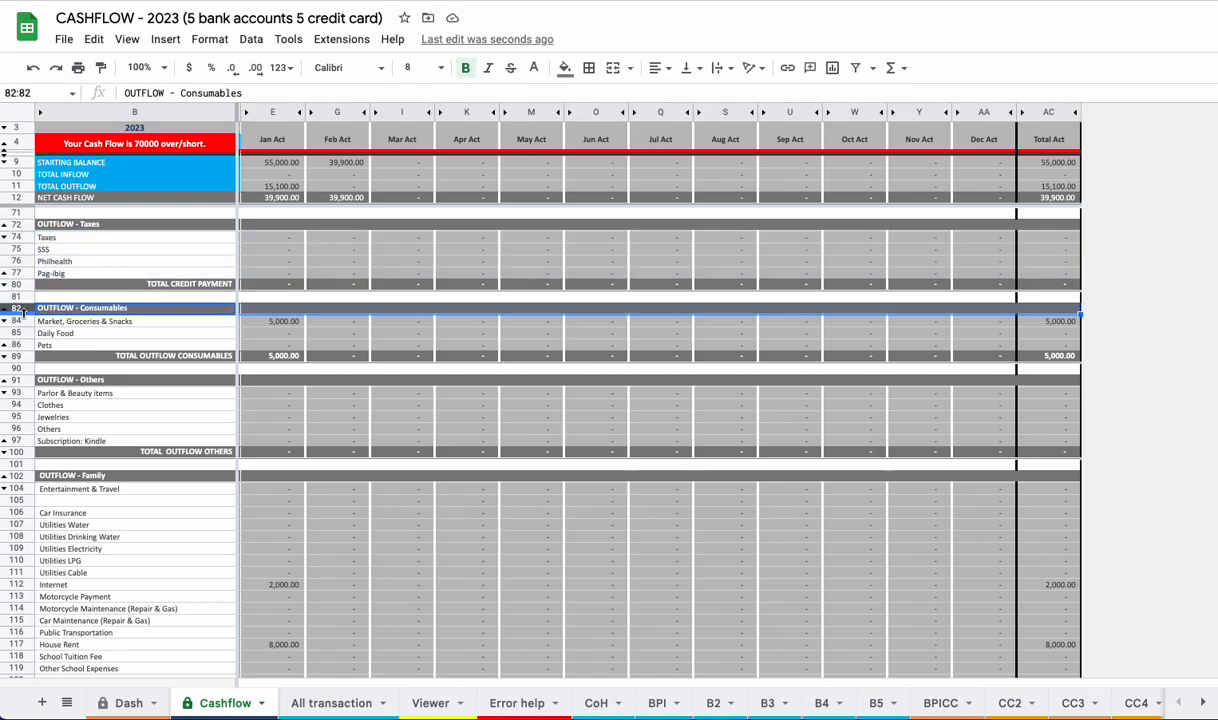
left_click_drag(22, 323, 29, 343)
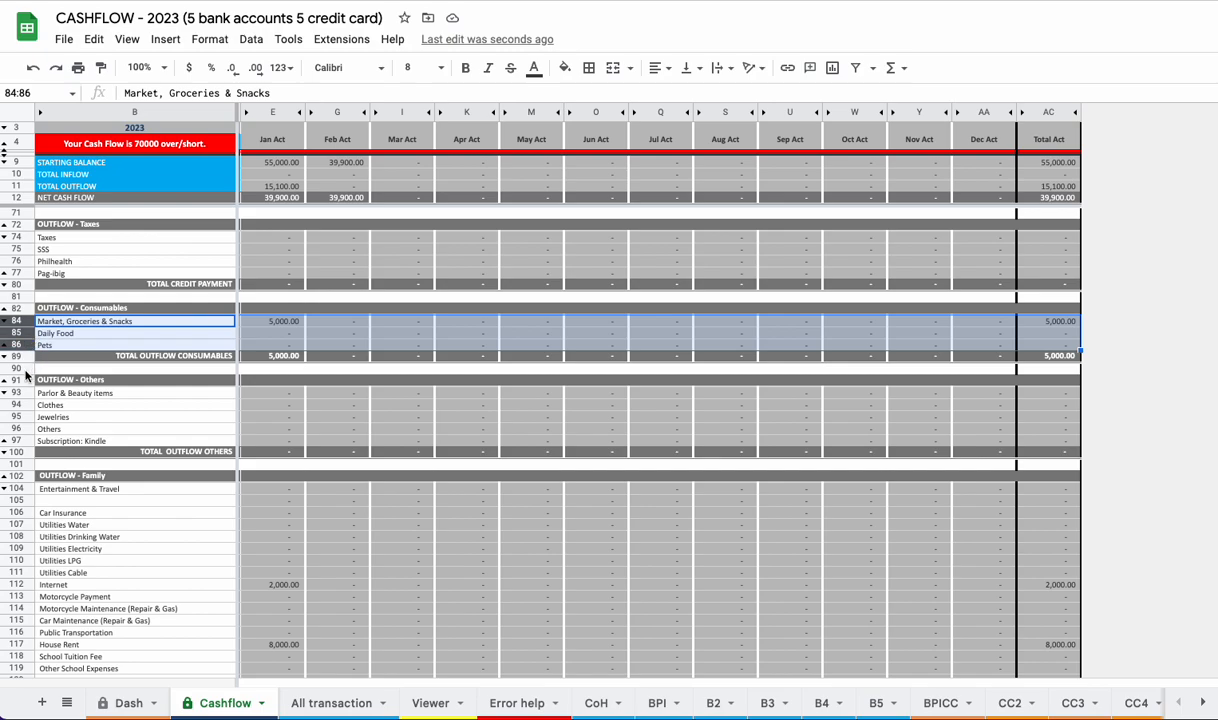
scroll(27, 370, "down", 1)
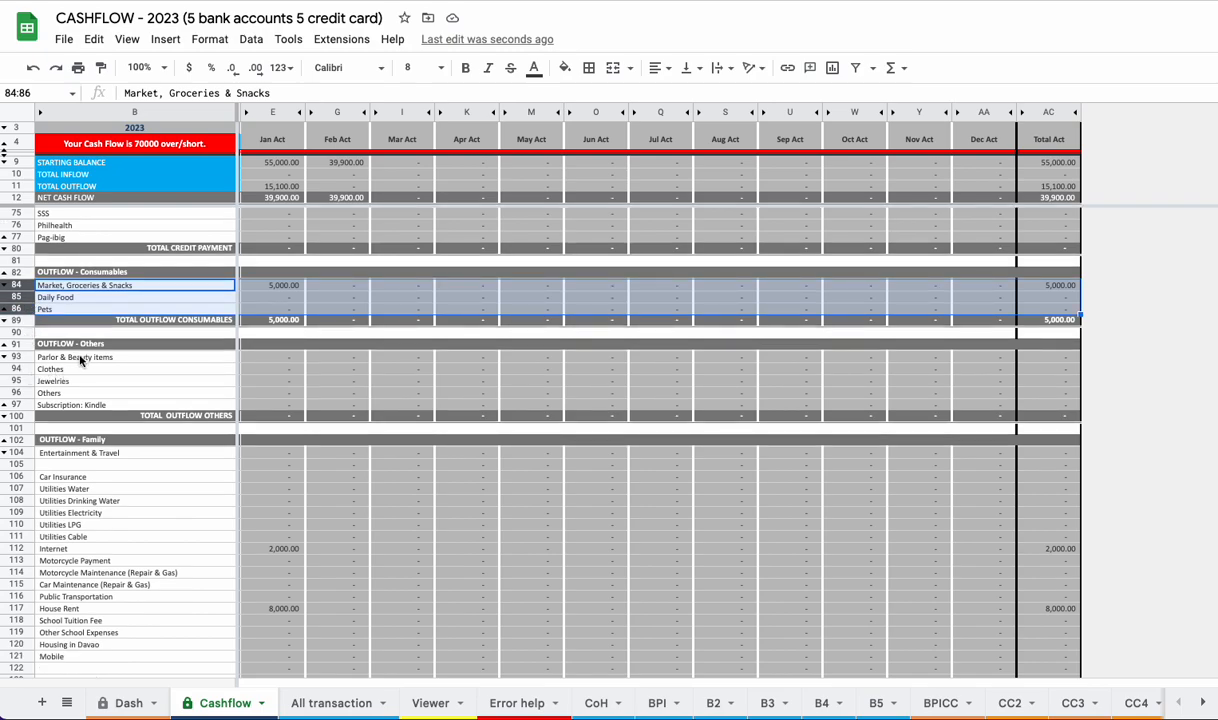
left_click(22, 343)
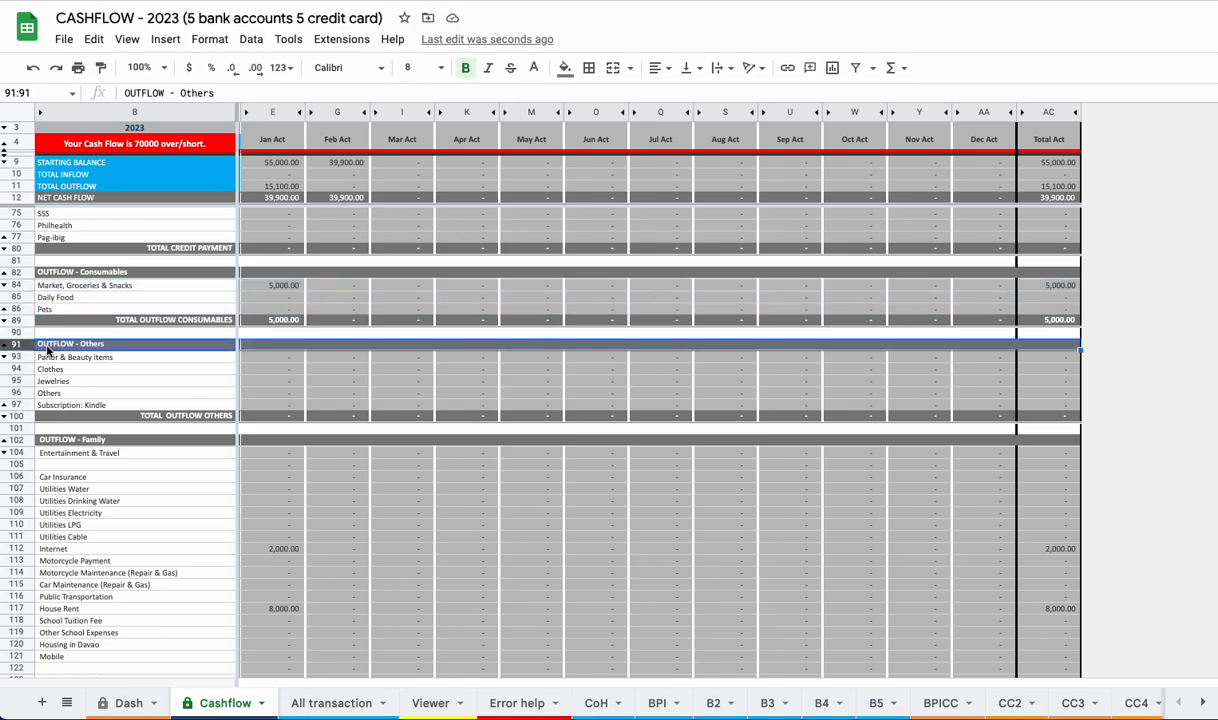
left_click(106, 289)
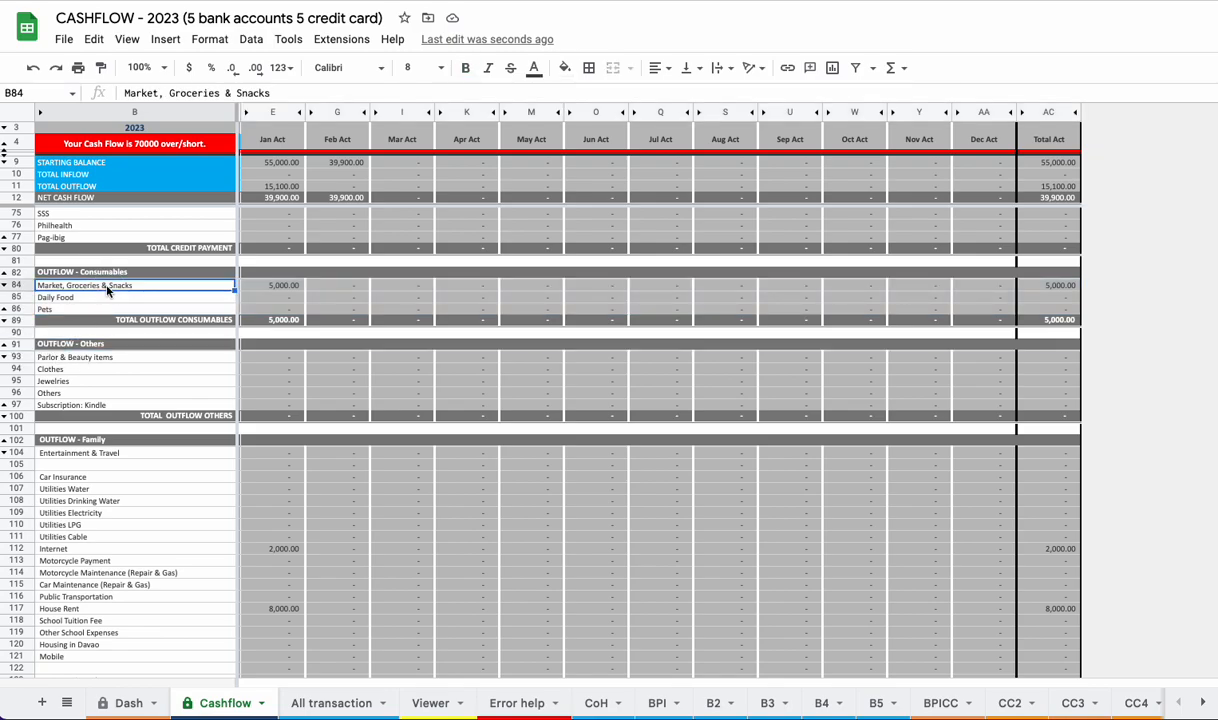
left_click(27, 343)
left_click_drag(45, 357, 60, 404)
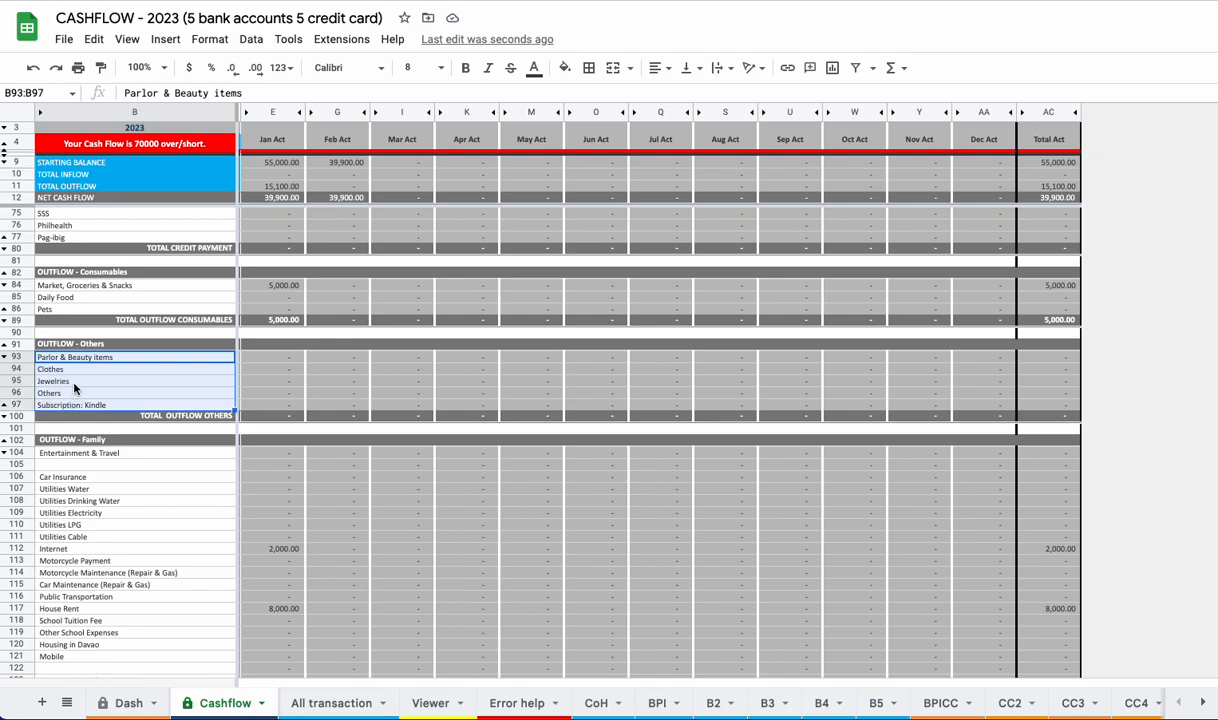
Step: Review the OUTFLOW - Family categories, including Entertainment & Travel and the household items from Car Insurance to Mobile
scroll(68, 393, "down", 1)
scroll(68, 393, "down", 2)
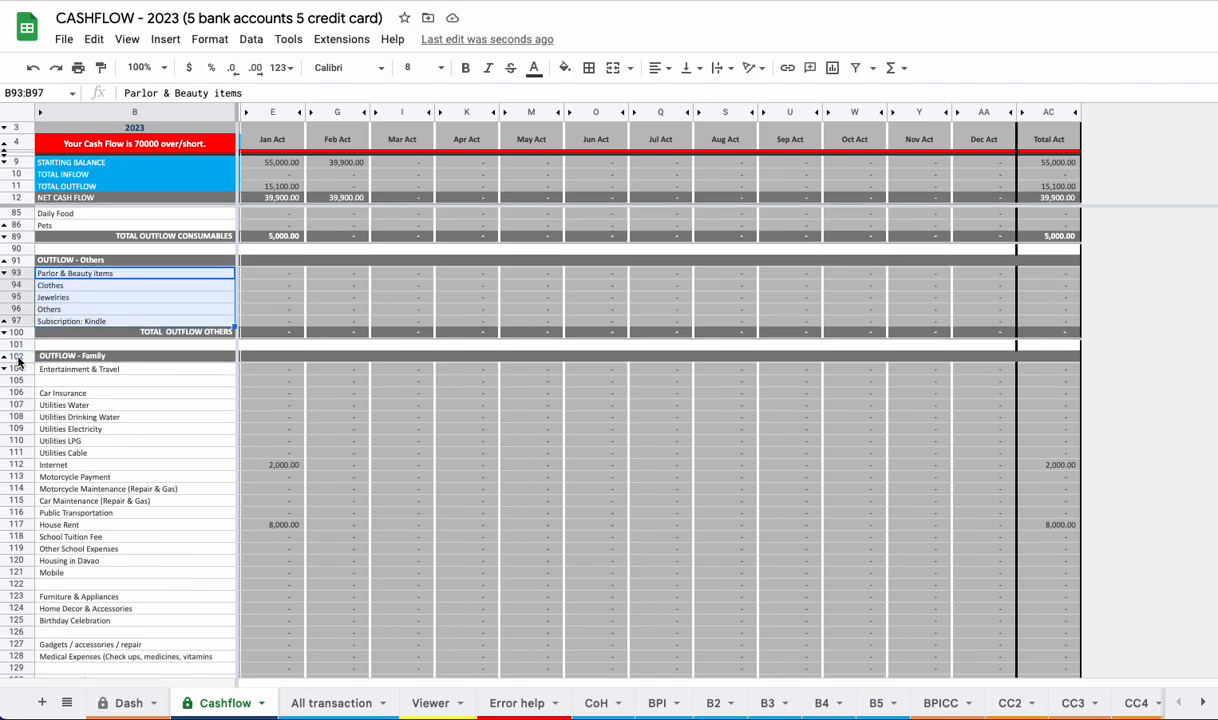
left_click(20, 356)
scroll(20, 356, "down", 2)
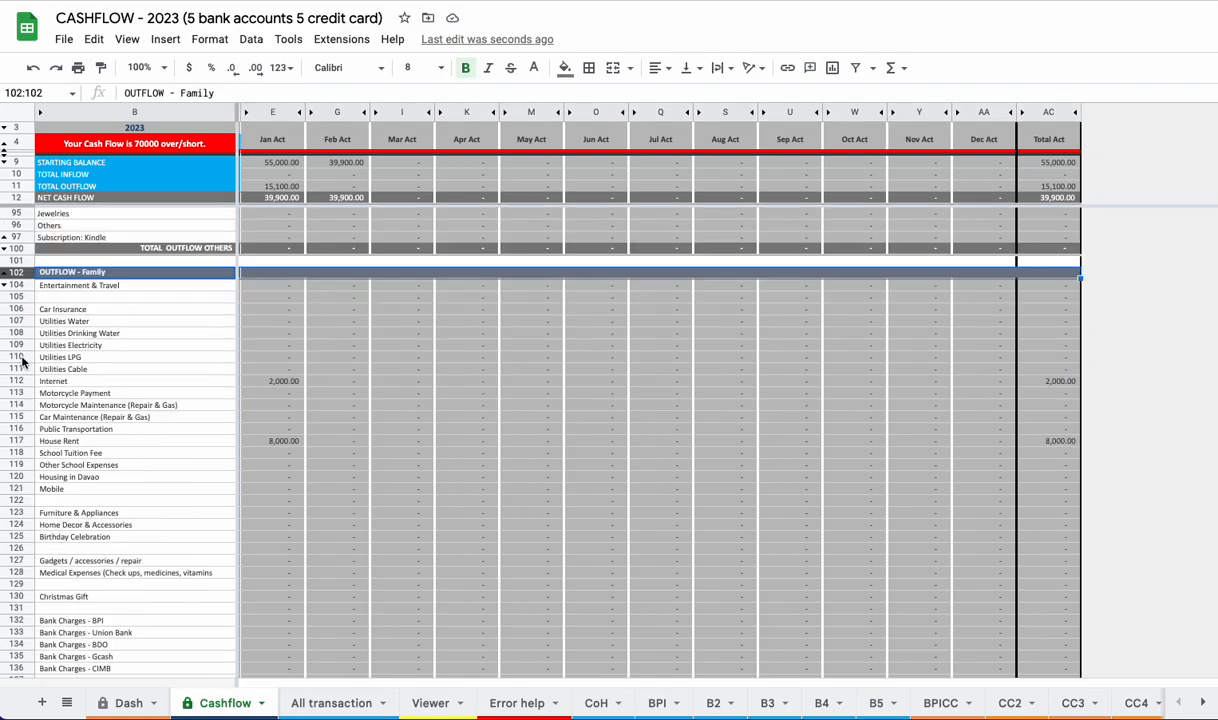
left_click(84, 285)
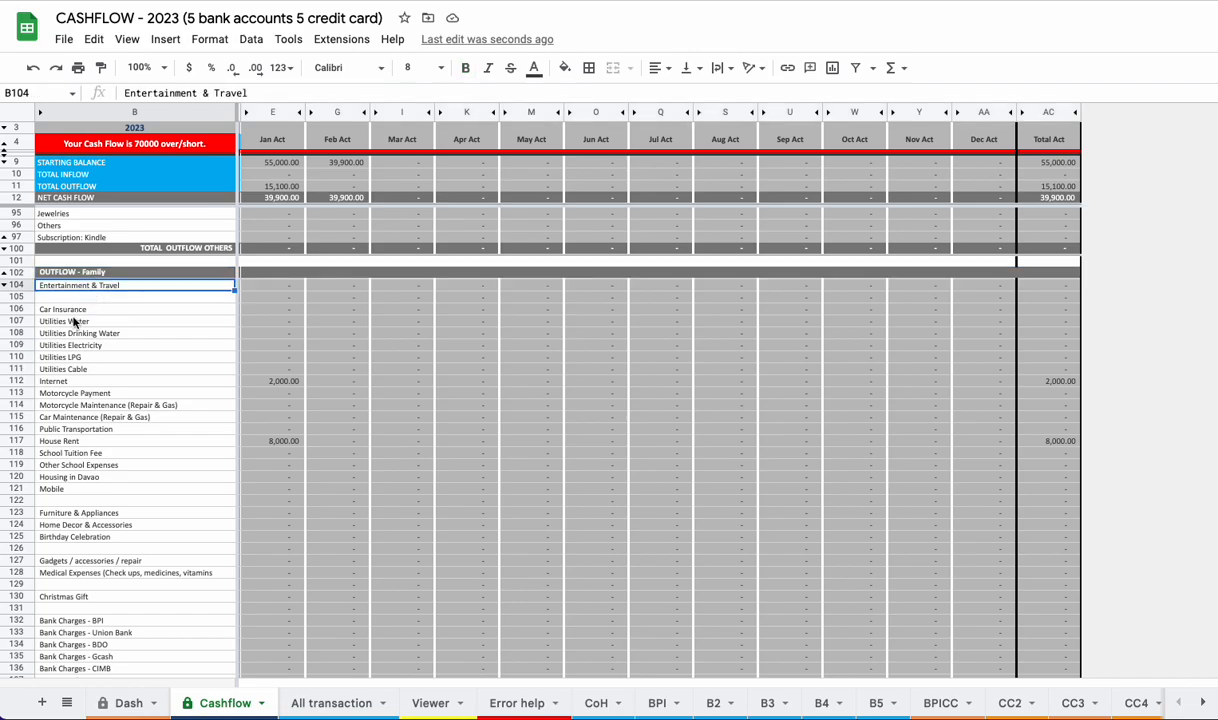
left_click_drag(72, 309, 85, 488)
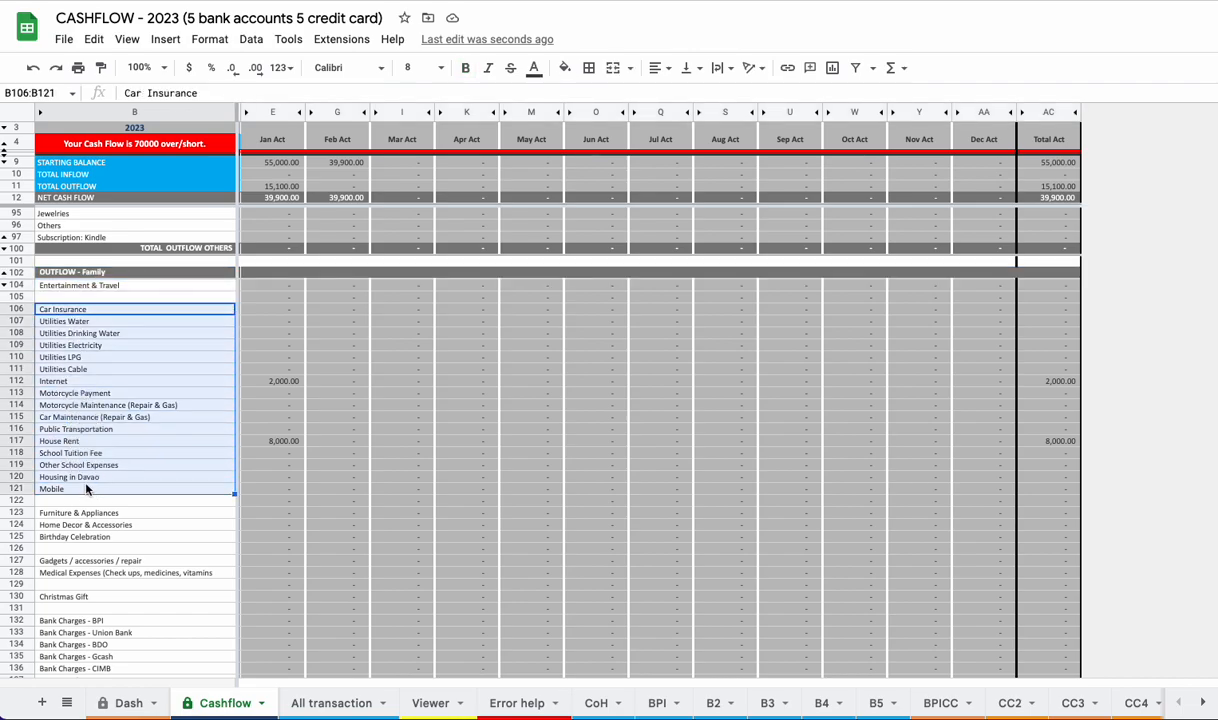
scroll(90, 480, "up", 6)
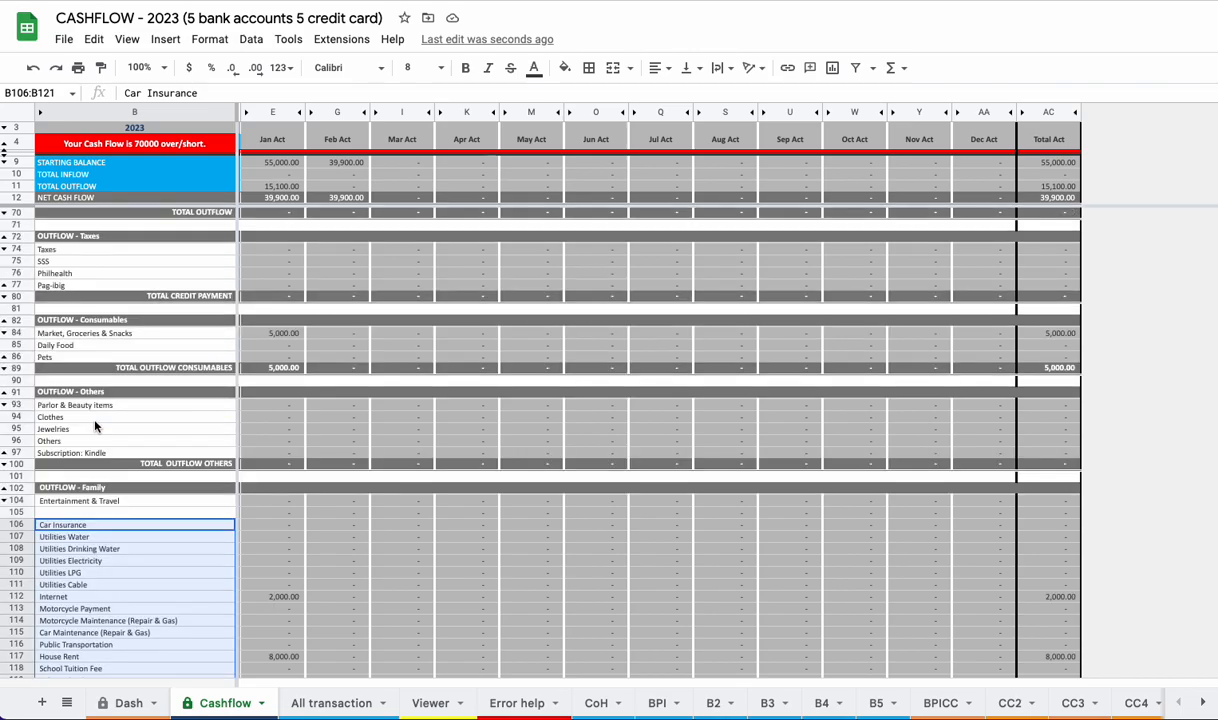
scroll(95, 427, "down", 5)
left_click(84, 466)
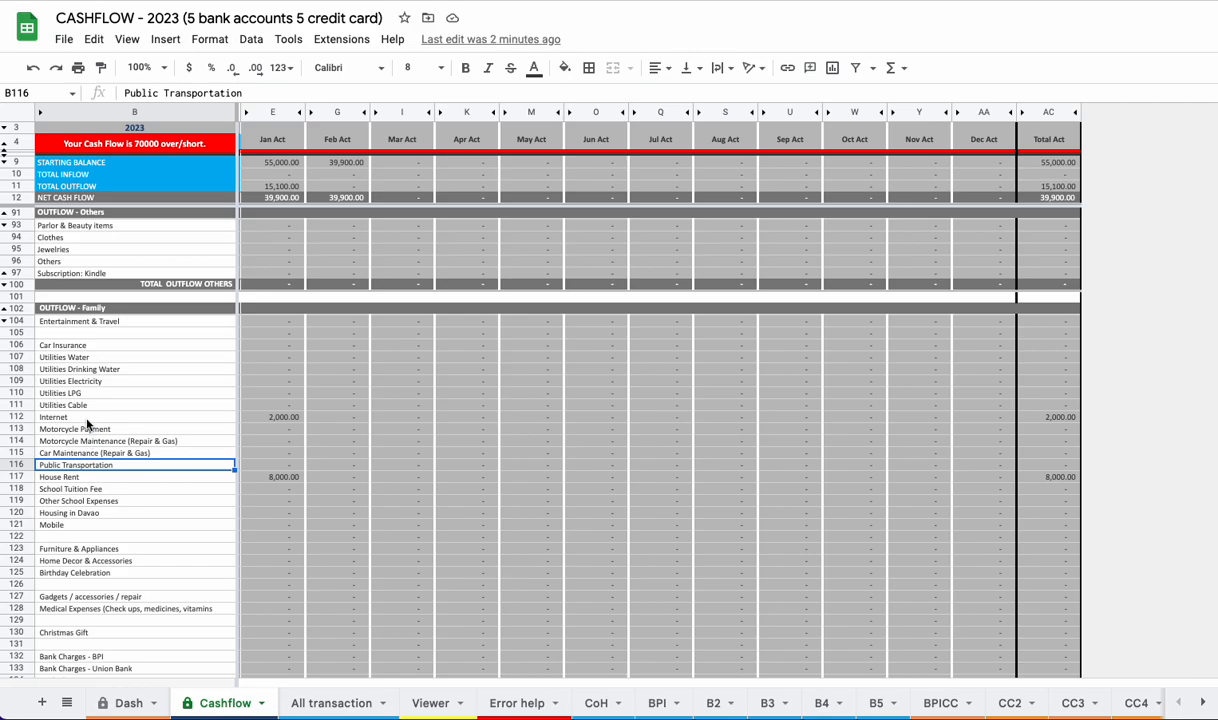
scroll(86, 415, "up", 3)
scroll(88, 396, "down", 5)
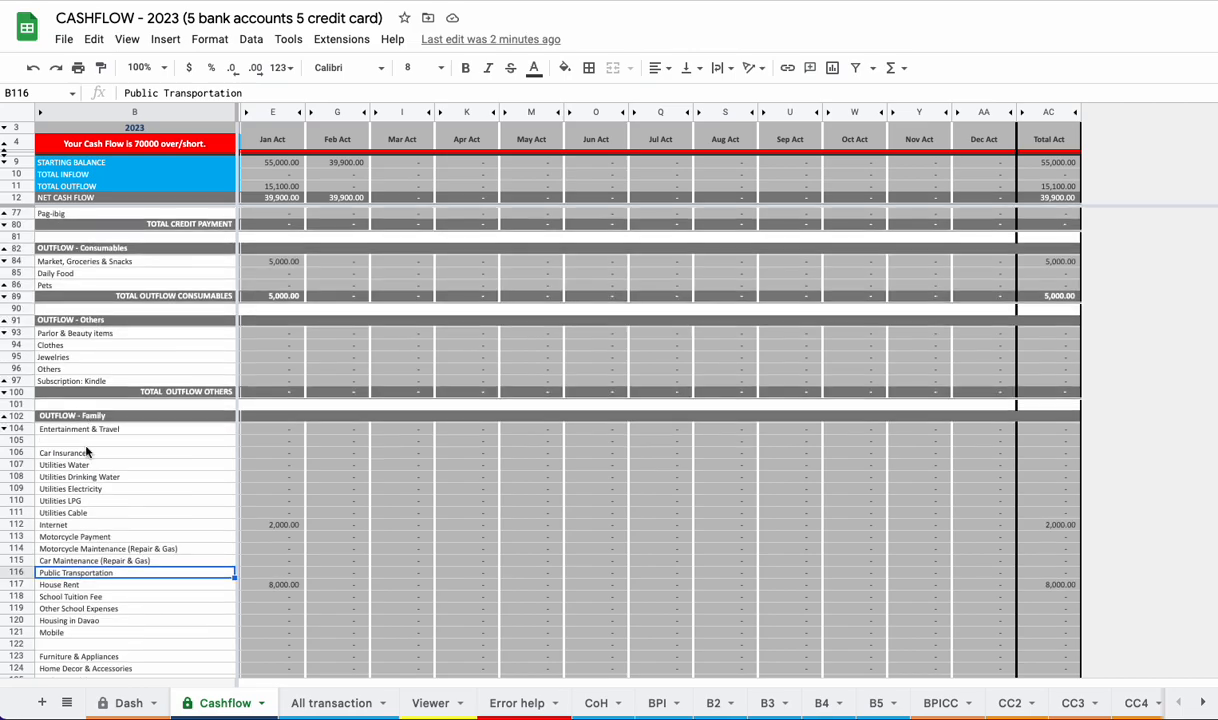
left_click(80, 308)
scroll(97, 320, "up", 4)
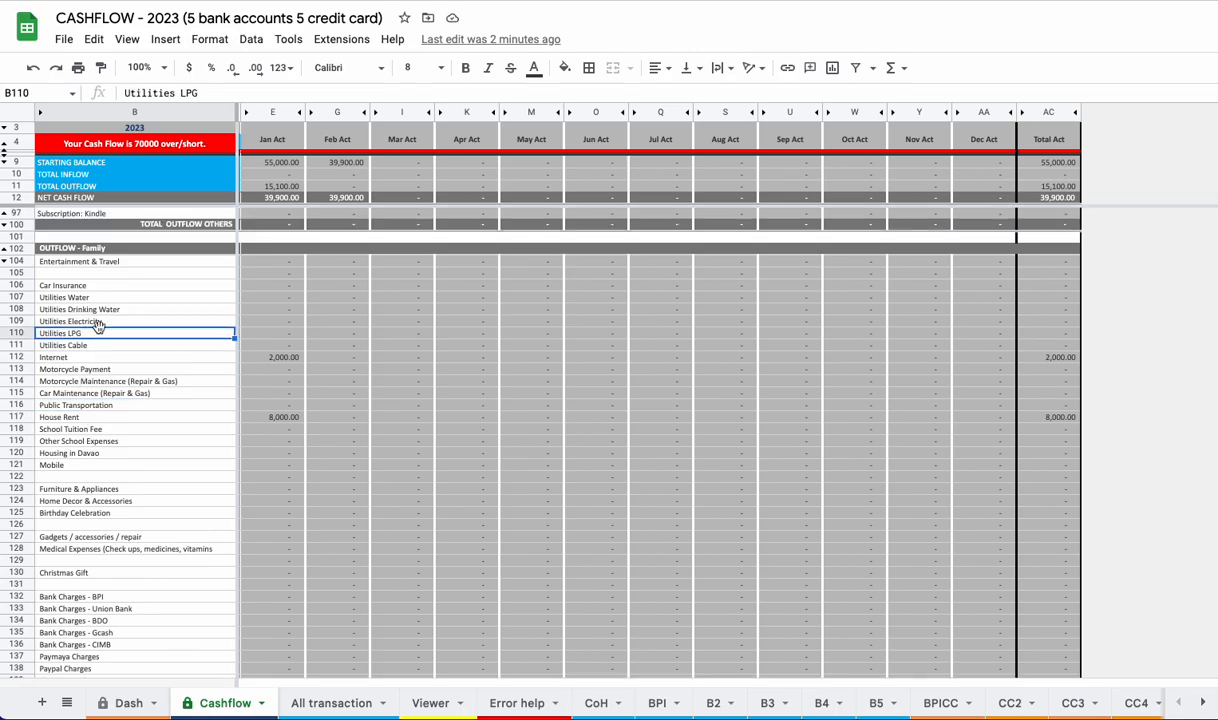
Step: Compare the categories under OUTFLOW - Consumables and OUTFLOW - Others with the OUTFLOW - Family list
scroll(99, 332, "up", 2)
scroll(93, 309, "down", 2)
scroll(92, 285, "up", 4)
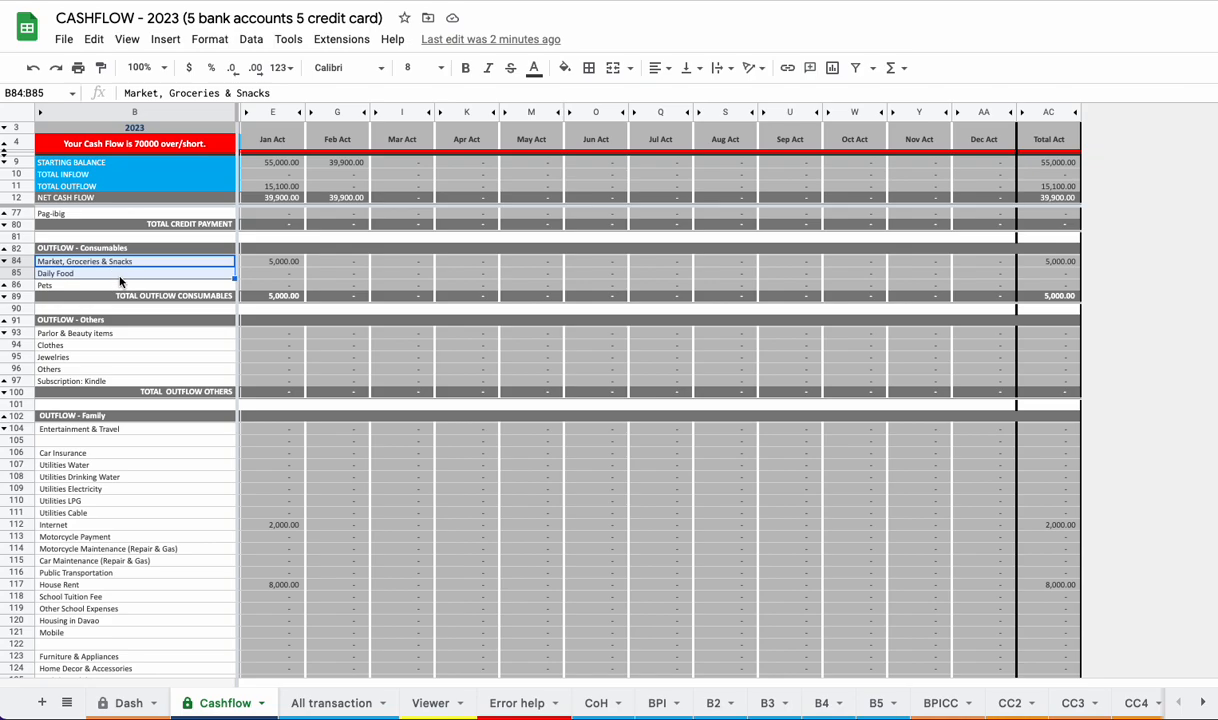
scroll(114, 350, "down", 1)
left_click(96, 426)
scroll(96, 426, "down", 8)
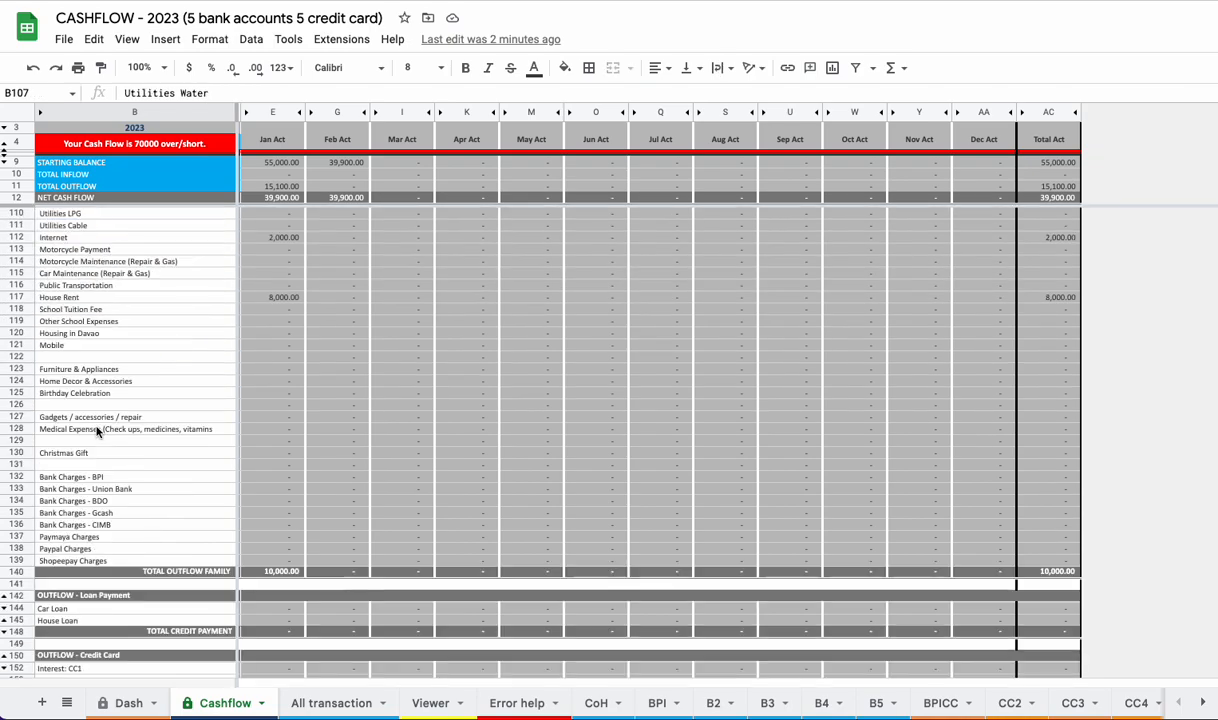
scroll(96, 426, "up", 9)
scroll(103, 423, "down", 8)
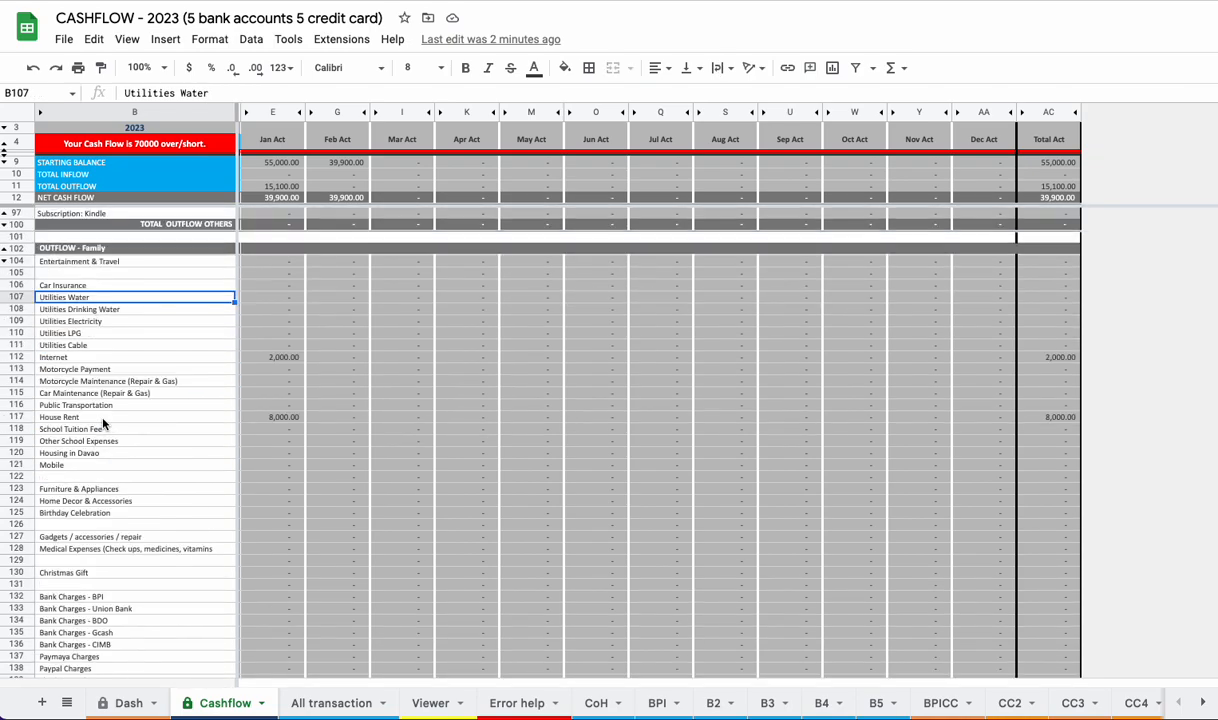
Step: Review the full OUTFLOW - Family category list from Car Insurance through Shopeepay Charges, including School Tuition Fee and Utilities LPG
left_click_drag(131, 244, 114, 641)
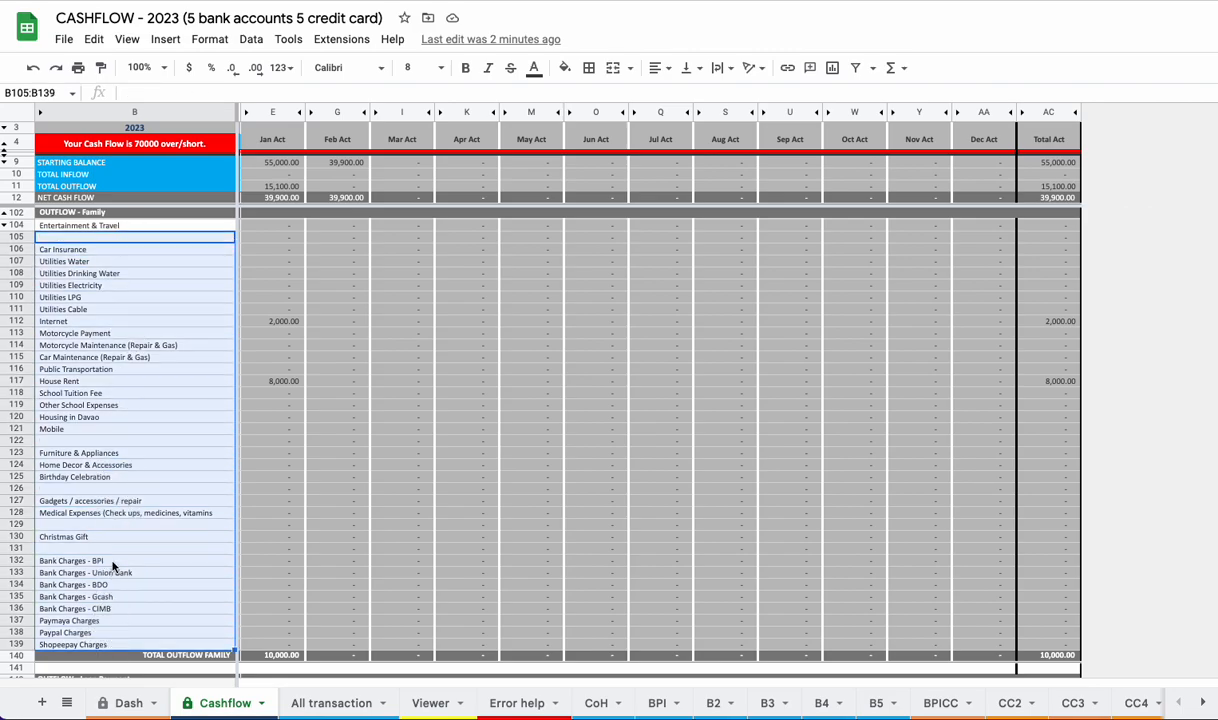
scroll(113, 566, "down", 1)
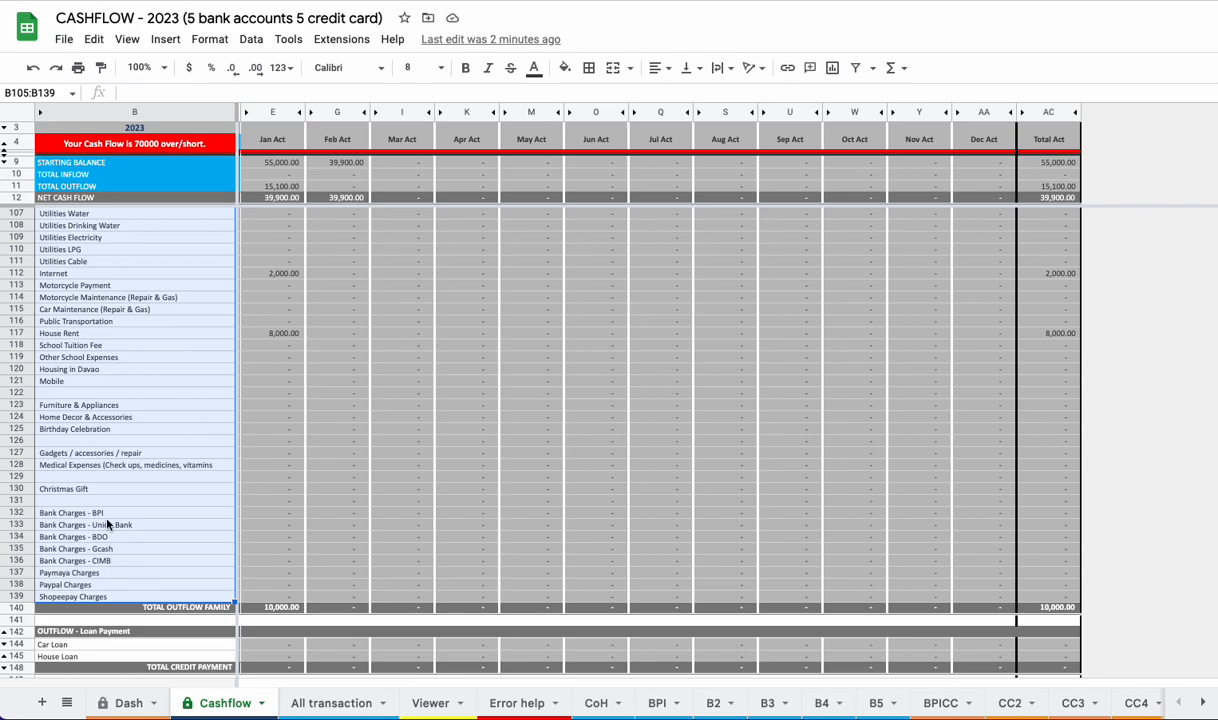
scroll(107, 520, "down", 1)
scroll(133, 435, "up", 2)
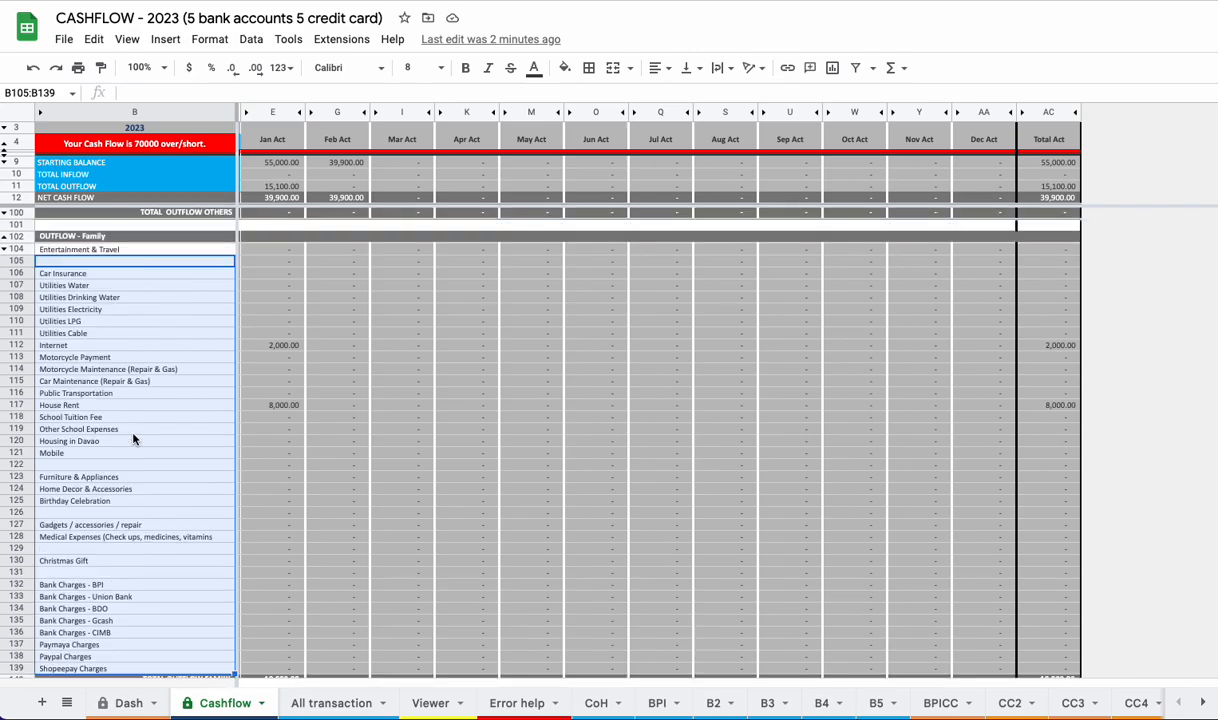
left_click(108, 238)
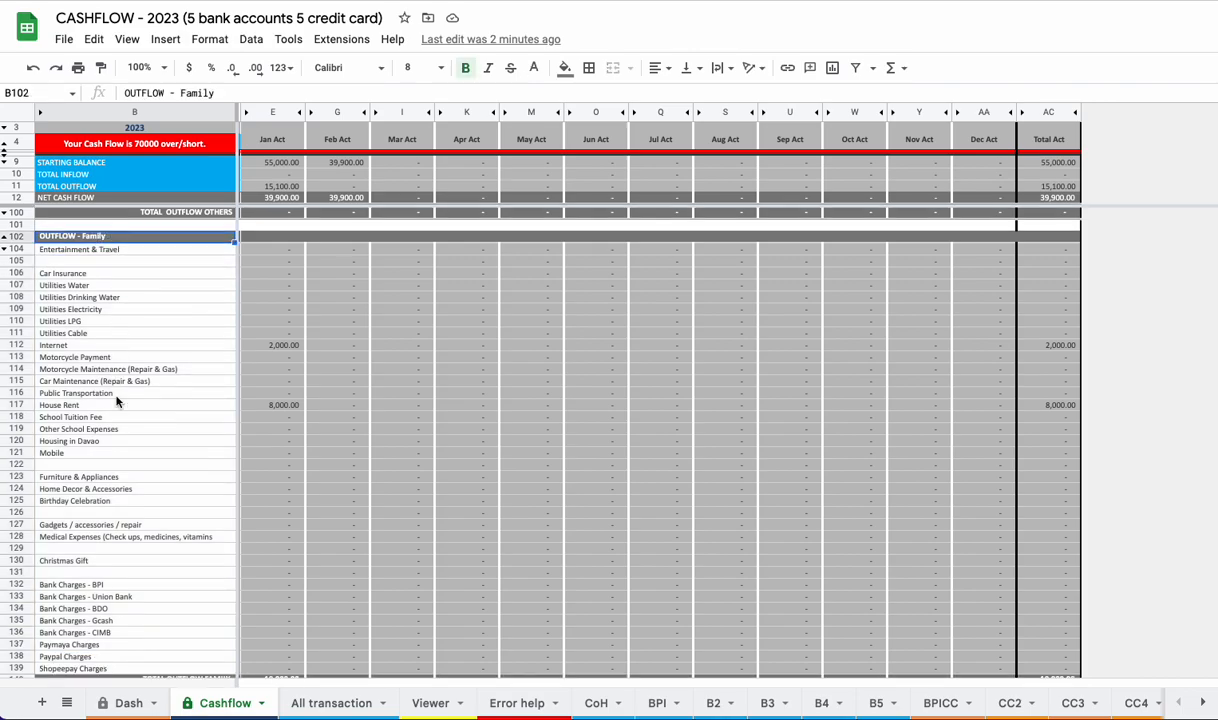
left_click(100, 403)
left_click(101, 418)
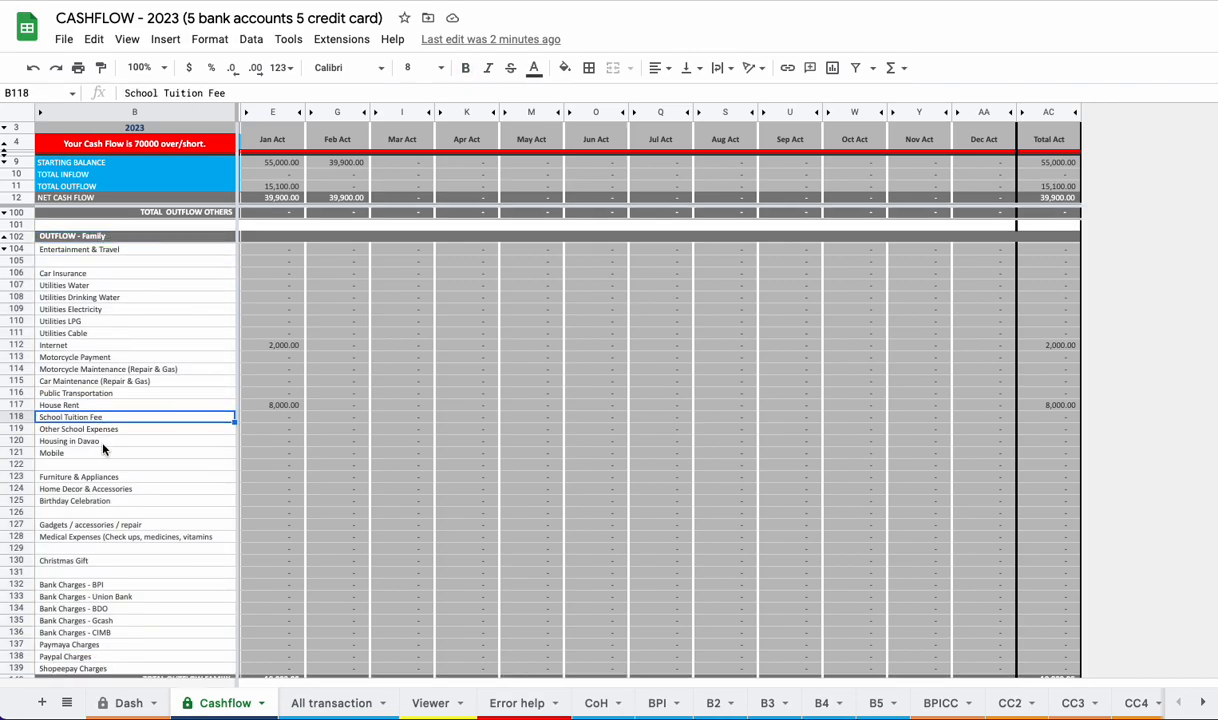
left_click(95, 321)
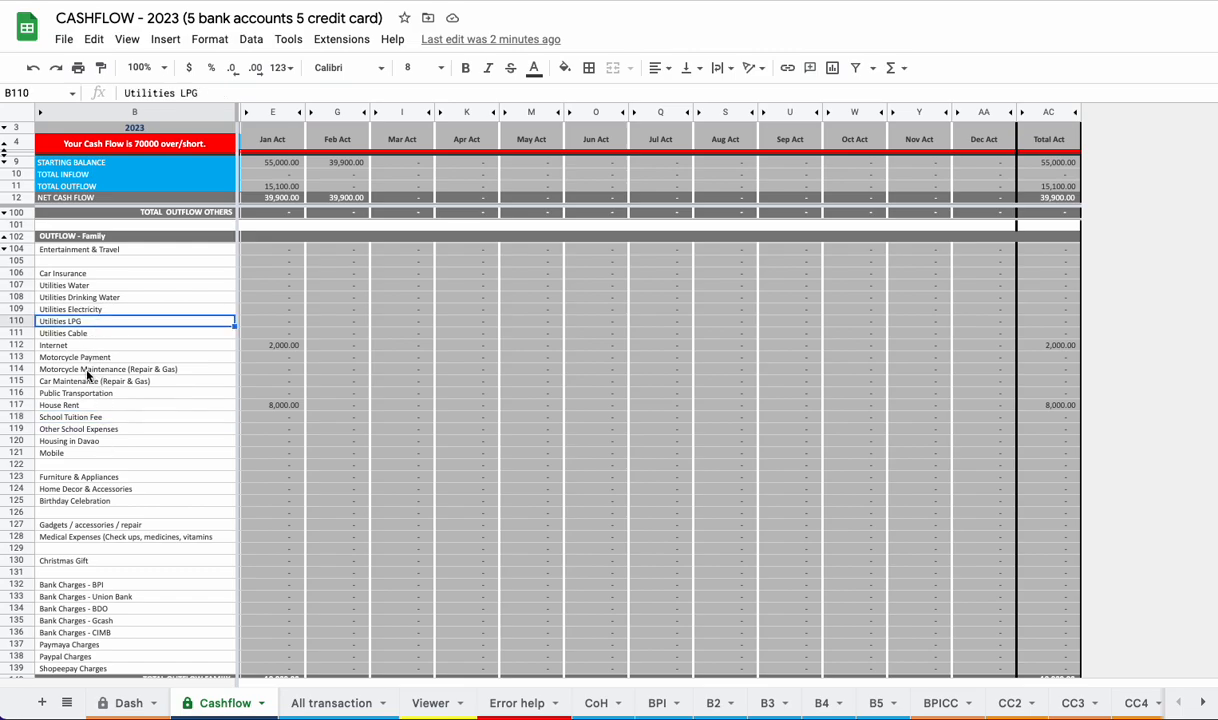
Step: Examine the lower OUTFLOW - Family categories, including Christmas Gift and the bank and e-wallet charges
scroll(89, 380, "down", 5)
left_click(87, 405)
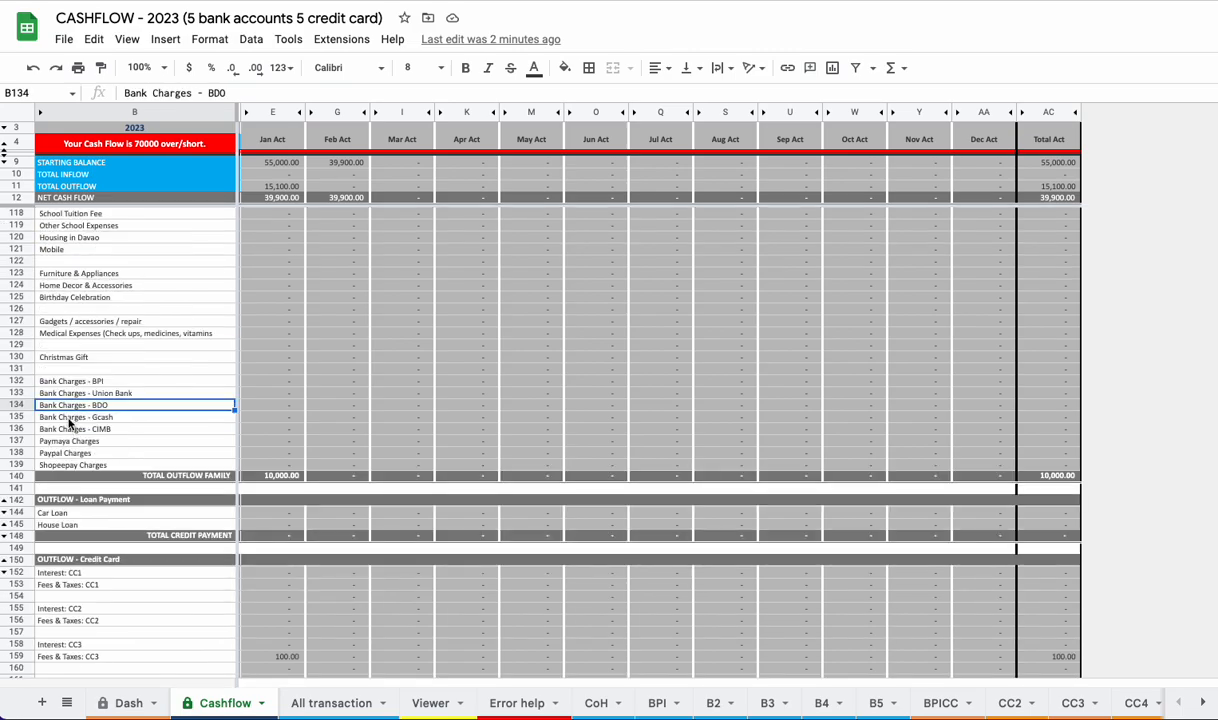
left_click(76, 360)
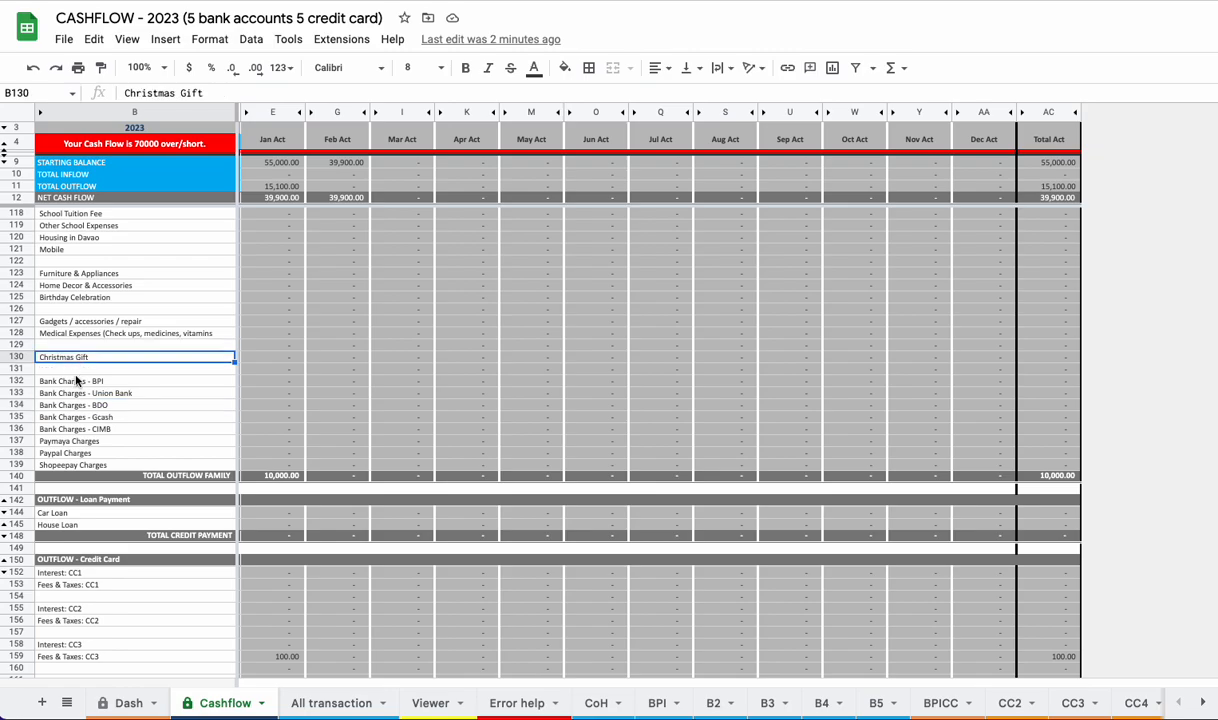
scroll(76, 382, "down", 3)
scroll(76, 382, "up", 2)
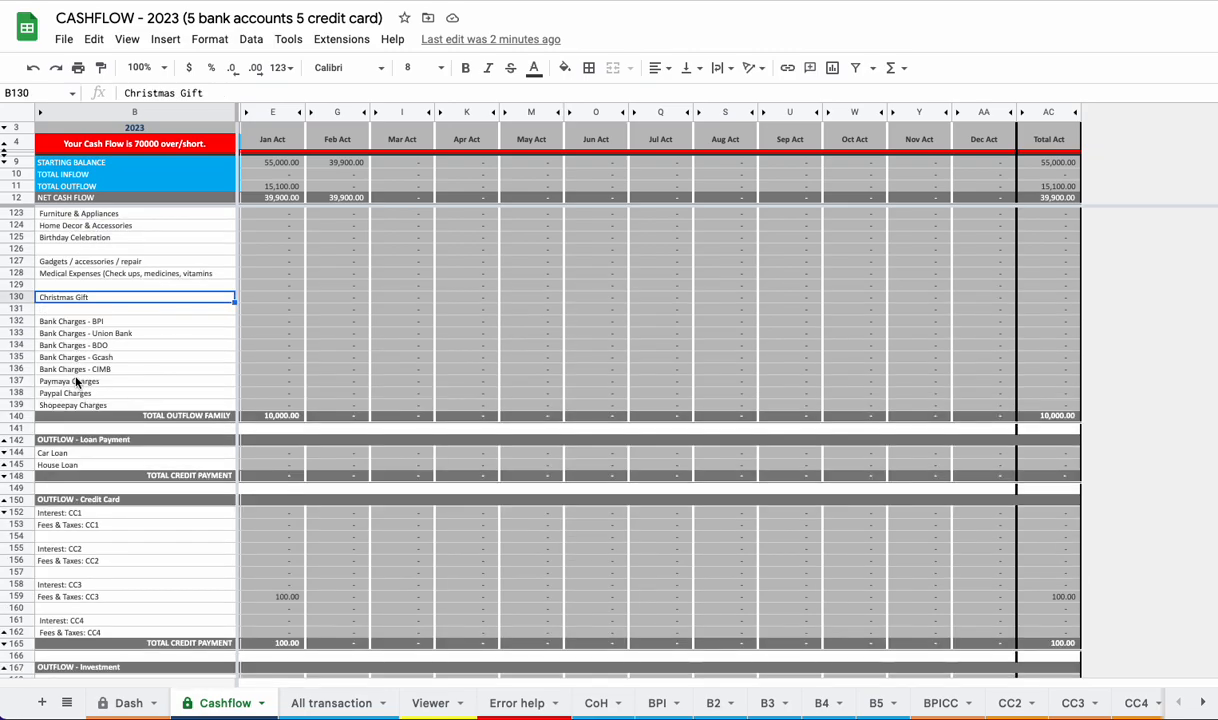
scroll(76, 383, "down", 2)
Step: Compare the OUTFLOW - Loan Payment categories with the BPICC, CC2 and CC3 sheets and the dashboard's credit/loan payments
left_click(73, 379)
left_click(60, 394)
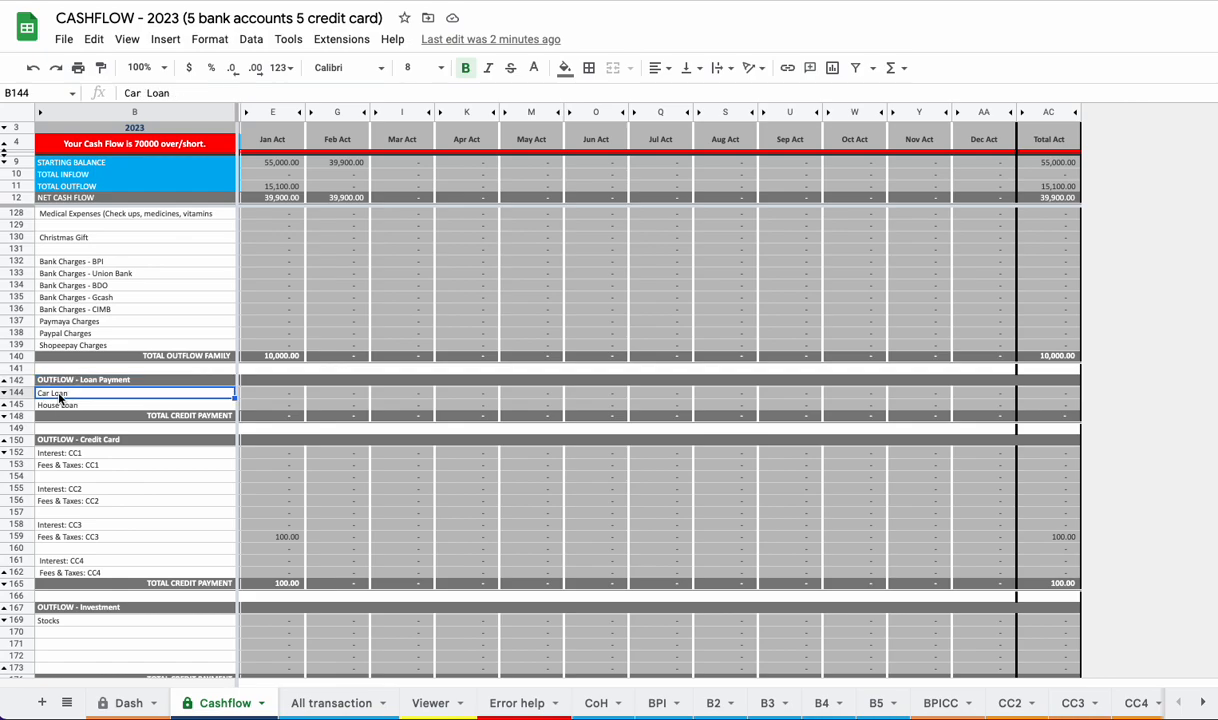
left_click(940, 705)
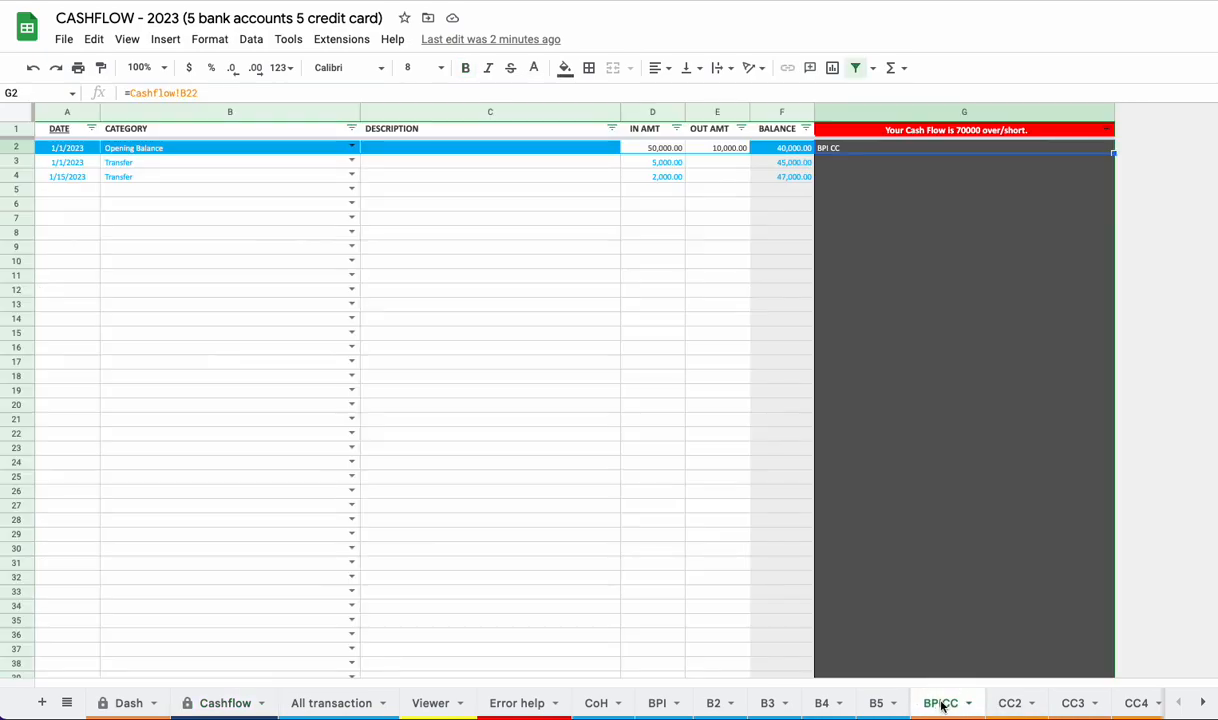
left_click(1015, 705)
left_click(1071, 705)
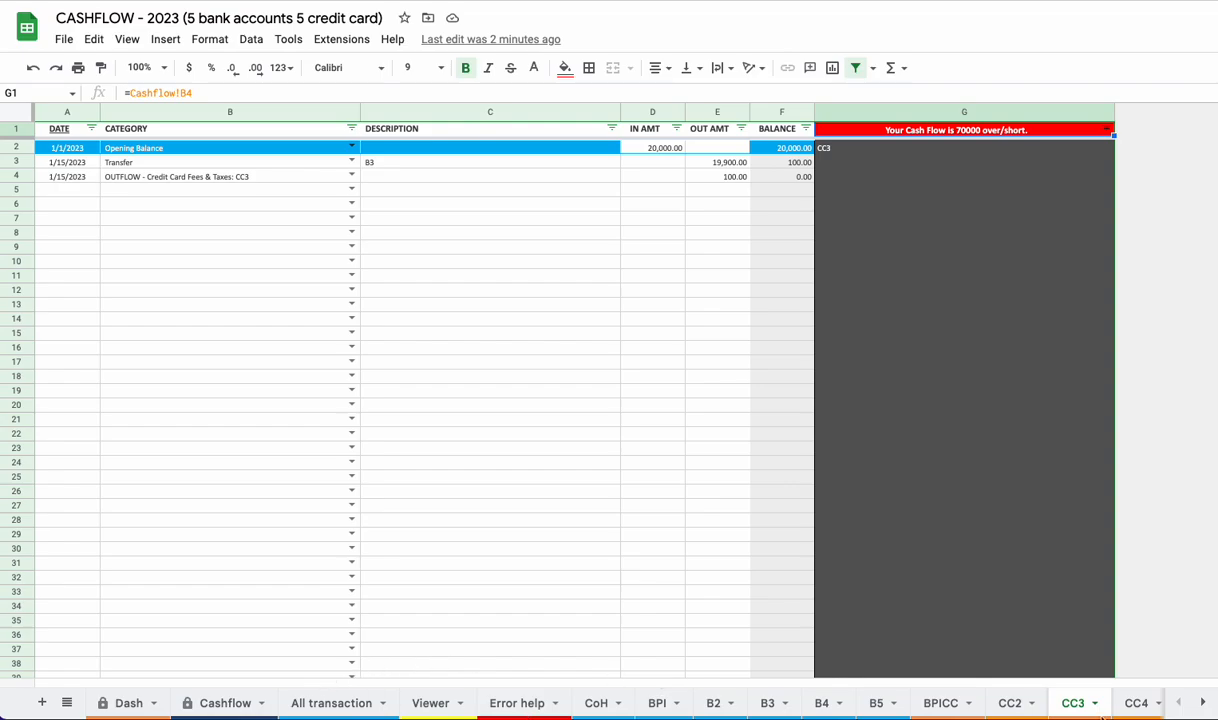
left_click(125, 703)
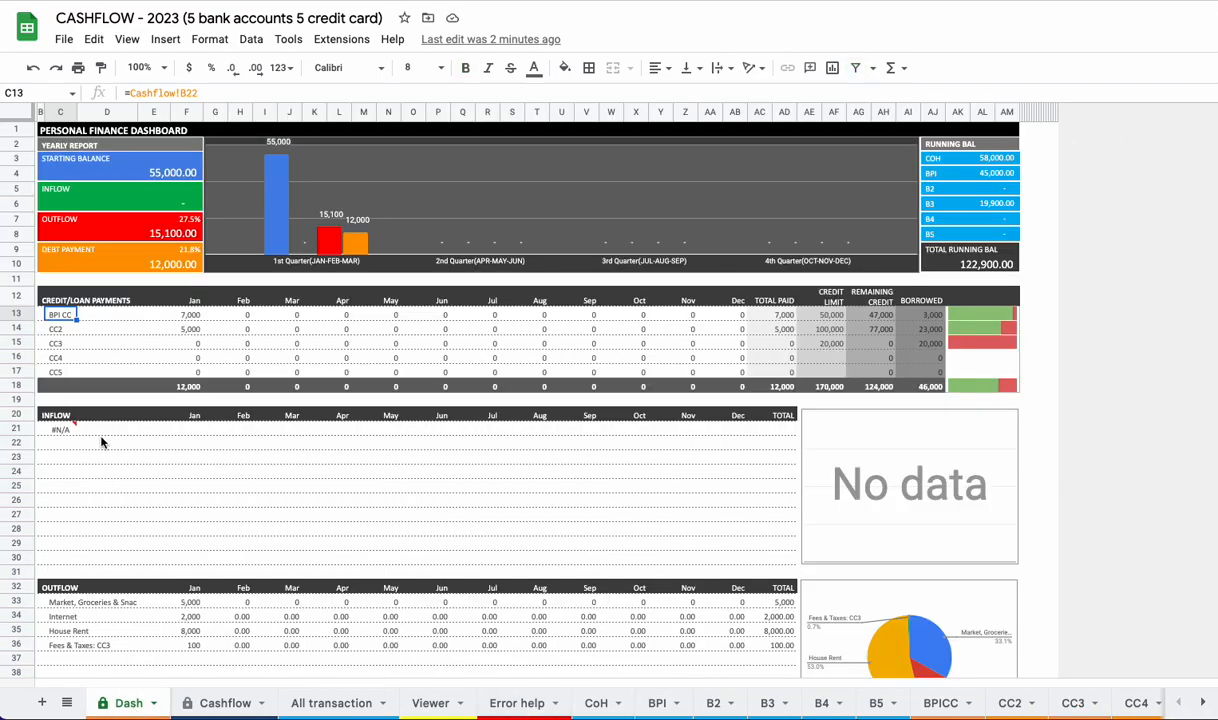
Step: Return to the Cashflow sheet and review the Car Loan and House Loan rows under OUTFLOW - Loan Payment
left_click(218, 703)
left_click(79, 405)
left_click(72, 393)
left_click(68, 404)
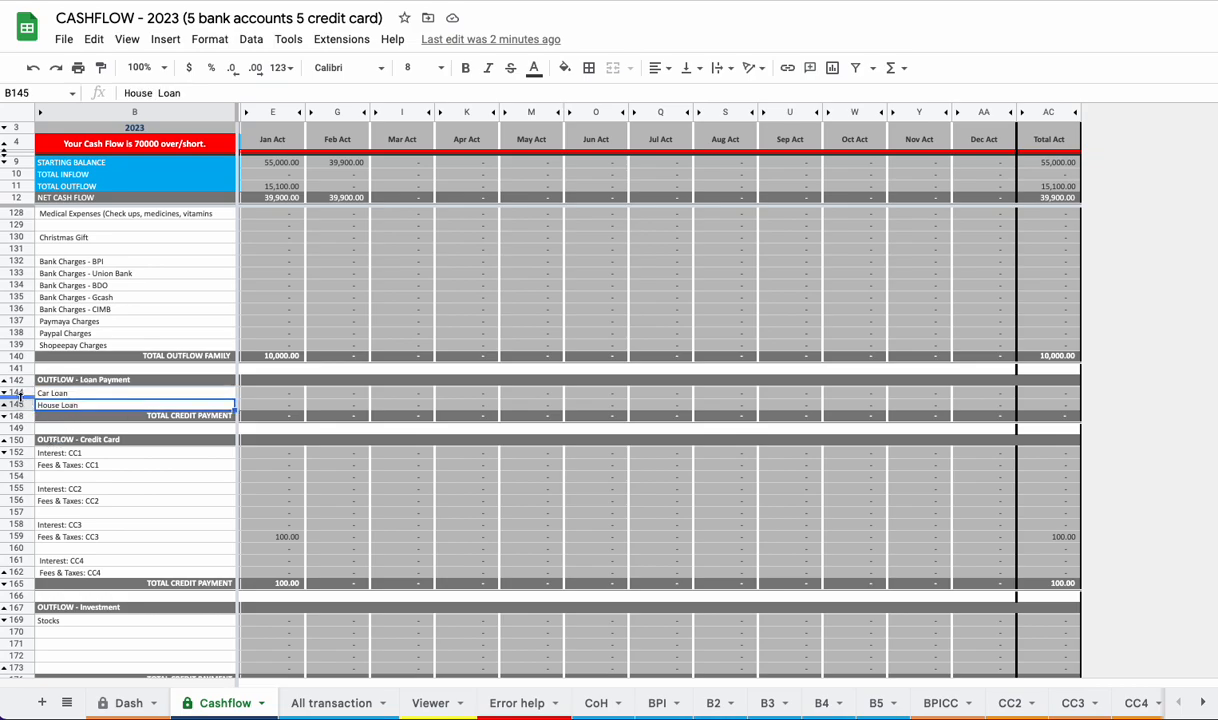
left_click_drag(18, 393, 20, 404)
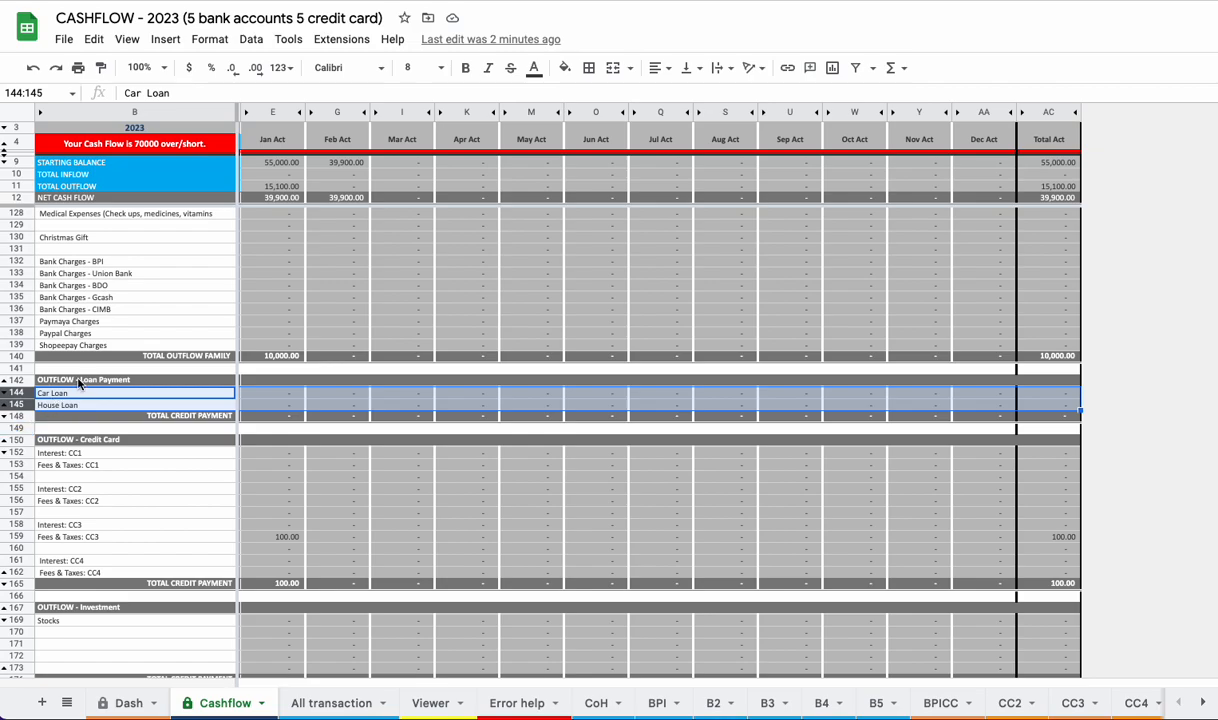
Step: Examine the Interest and Fees & Taxes categories for CC1 through CC4 under OUTFLOW - Credit Card
scroll(99, 401, "down", 2)
scroll(99, 401, "down", 1)
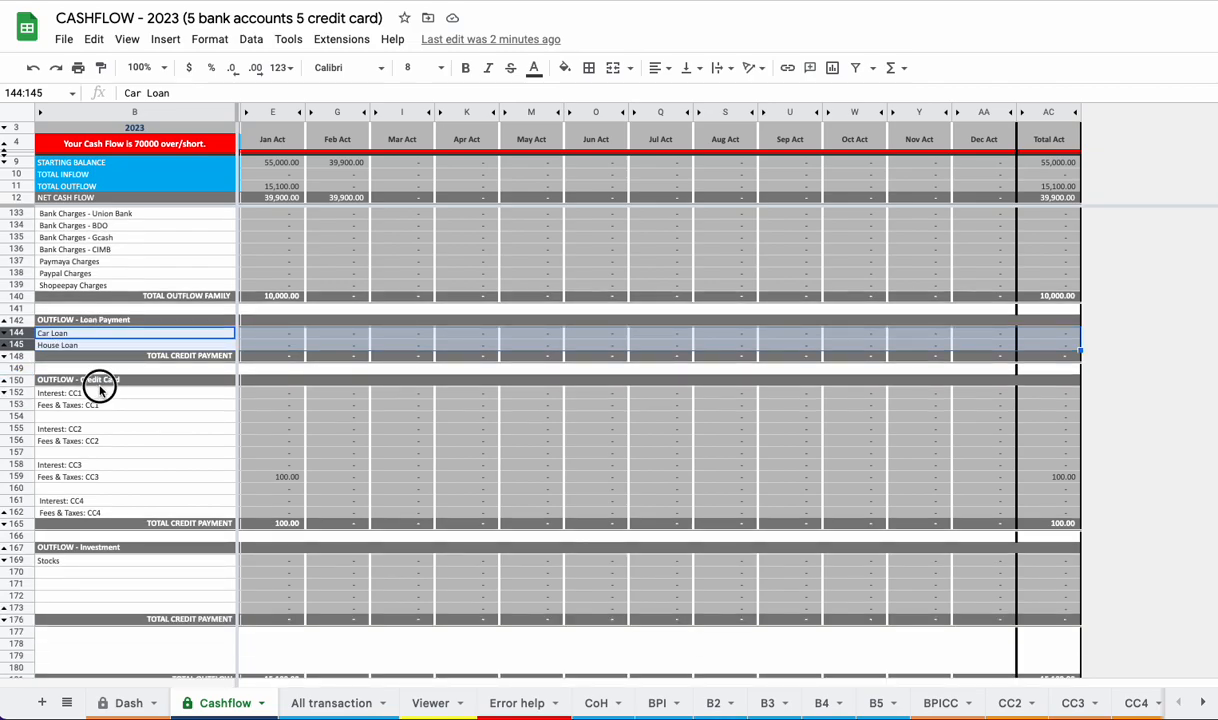
left_click(99, 382)
left_click(99, 397)
left_click_drag(99, 397, 90, 512)
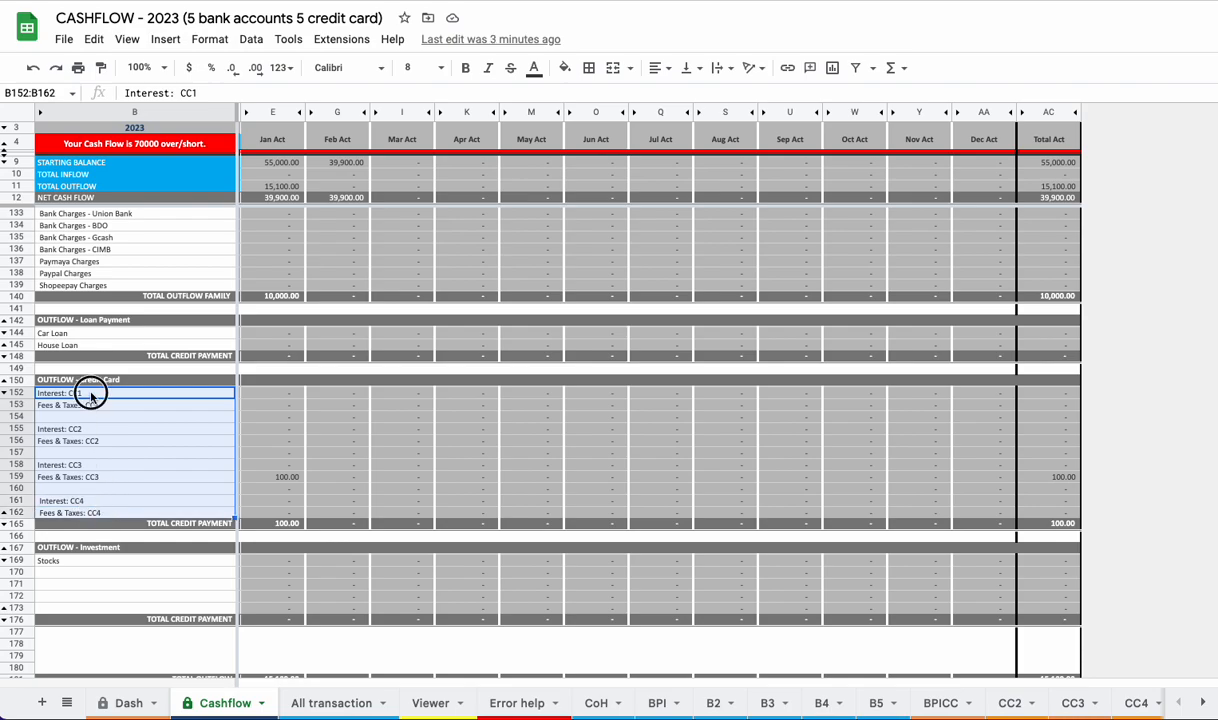
left_click(90, 396)
left_click(95, 404)
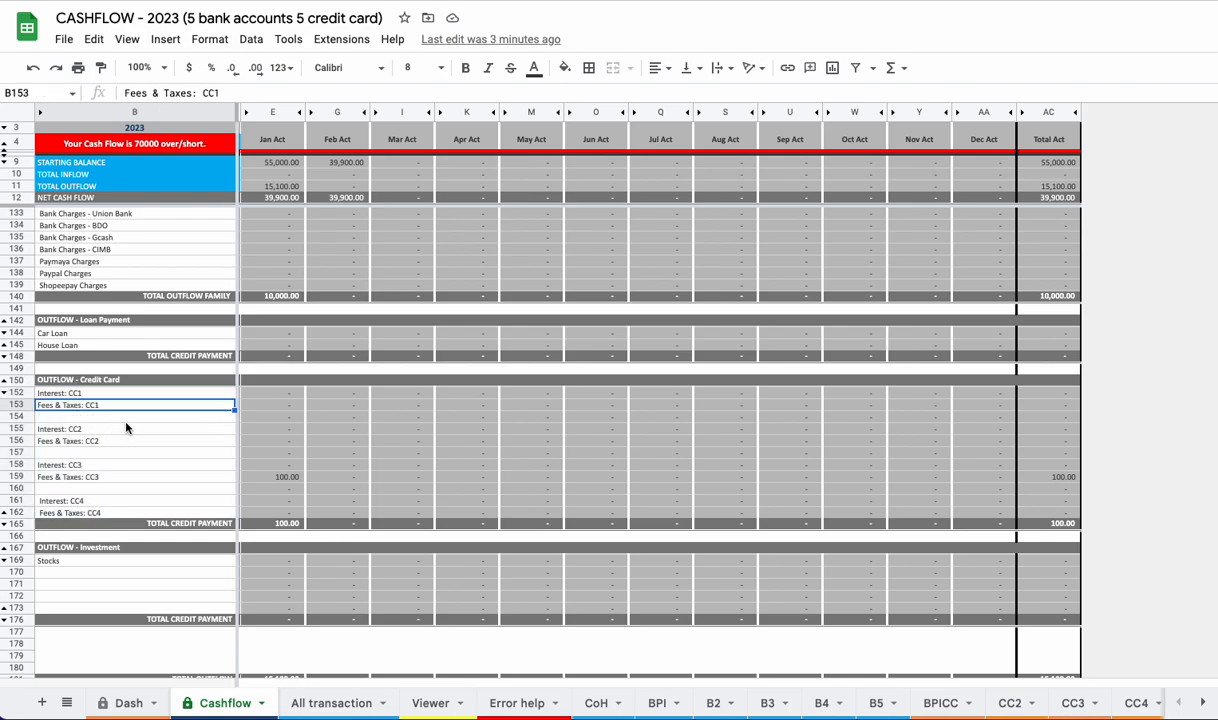
Step: Look over the transactions on the CC2 sheet, then go back to the Interest: CC1 row on the Cashflow sheet
left_click(1003, 703)
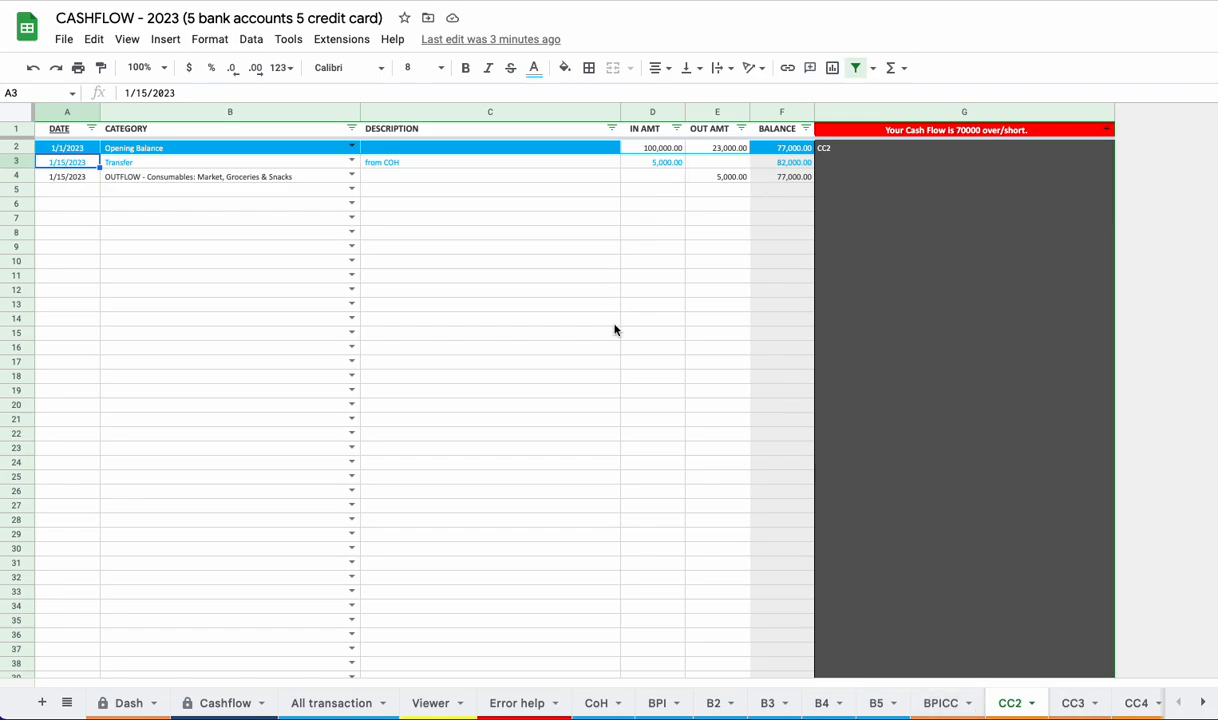
left_click(131, 702)
left_click(185, 703)
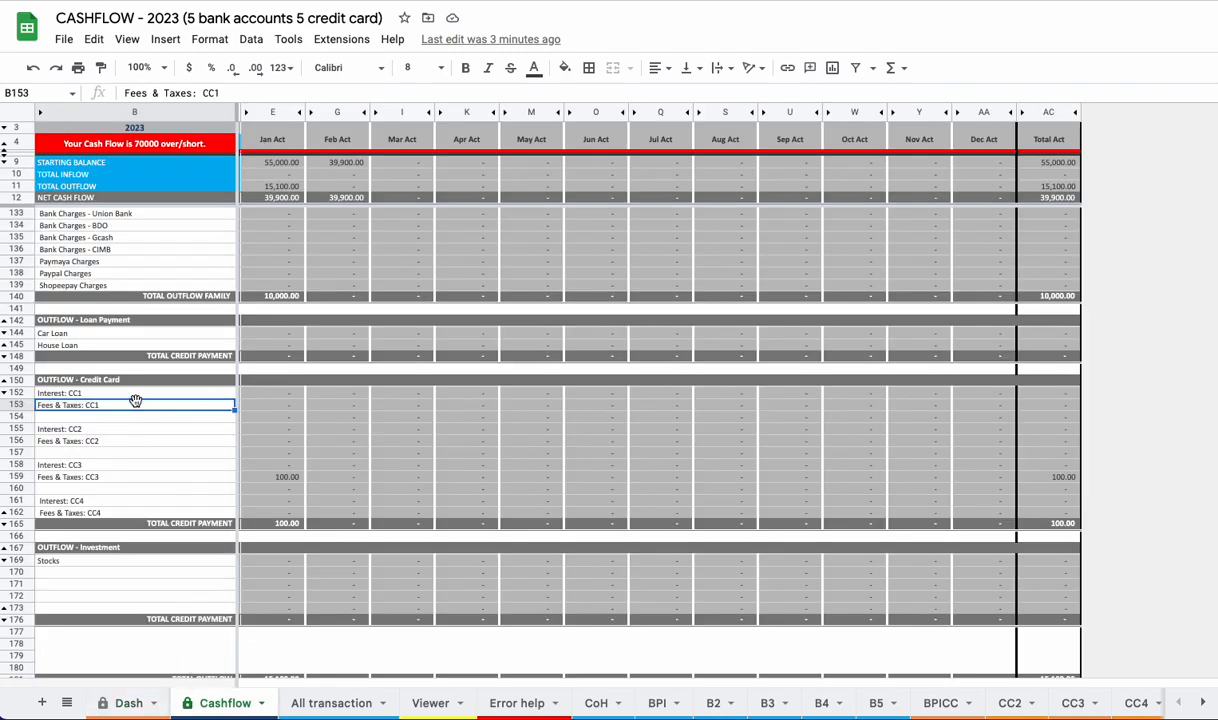
left_click(22, 394)
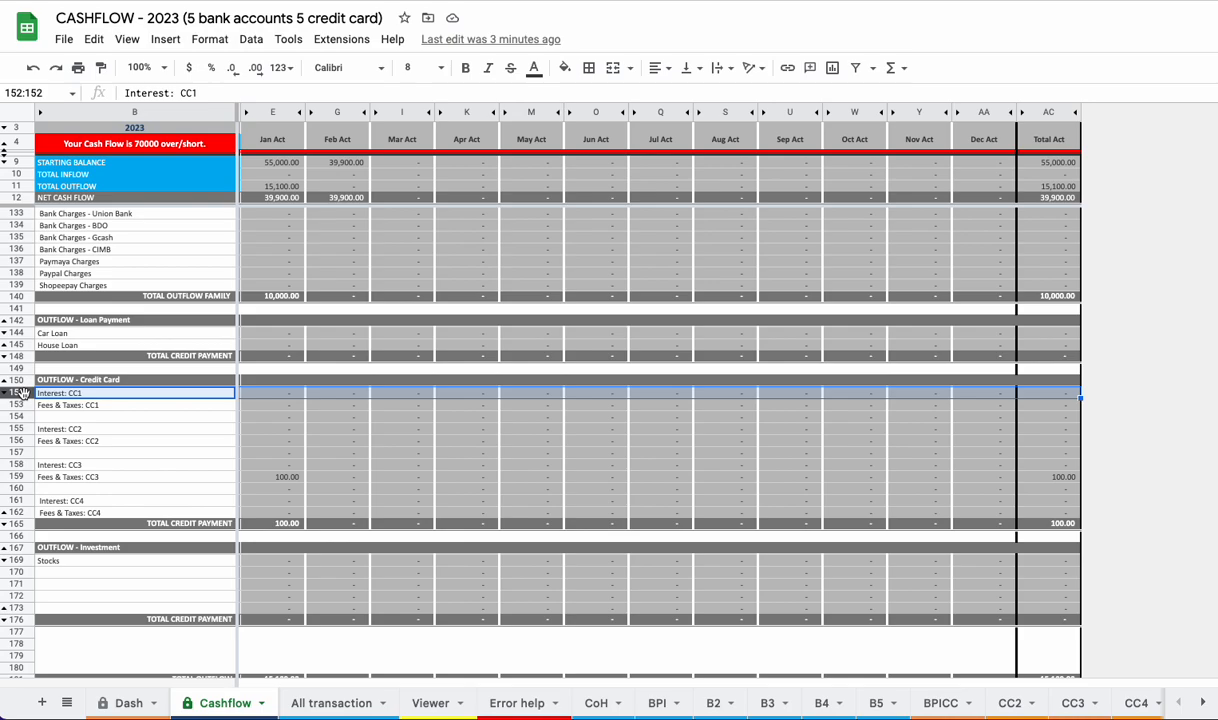
left_click(66, 392)
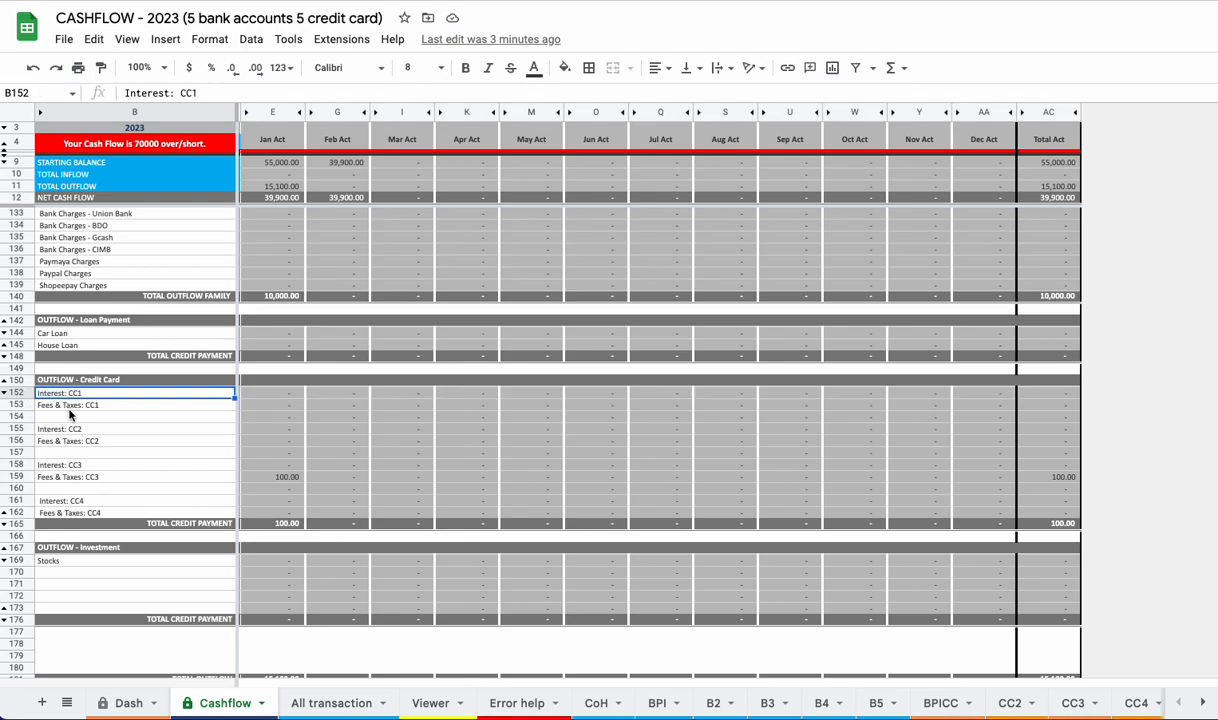
Step: Review the OUTFLOW - Investment section and inspect January's TOTAL OUTFLOW formula against the section totals above it
scroll(84, 470, "down", 2)
left_click(88, 489)
scroll(88, 489, "down", 2)
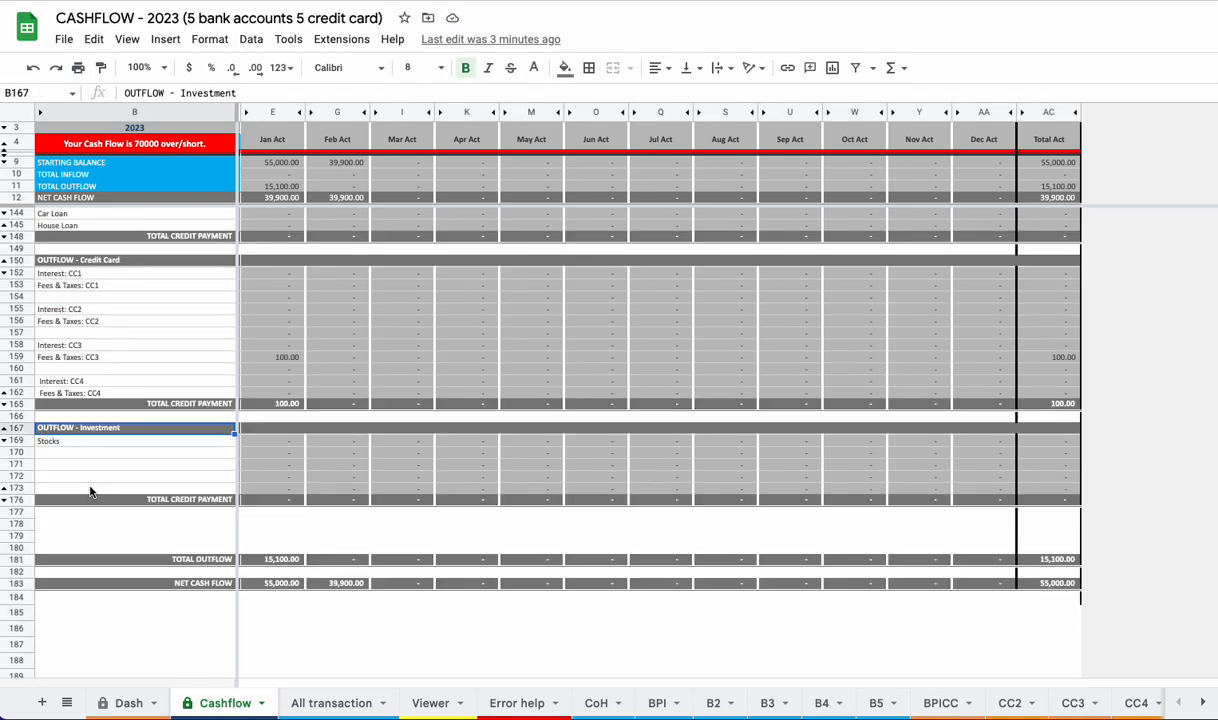
left_click(279, 561)
scroll(279, 567, "up", 4)
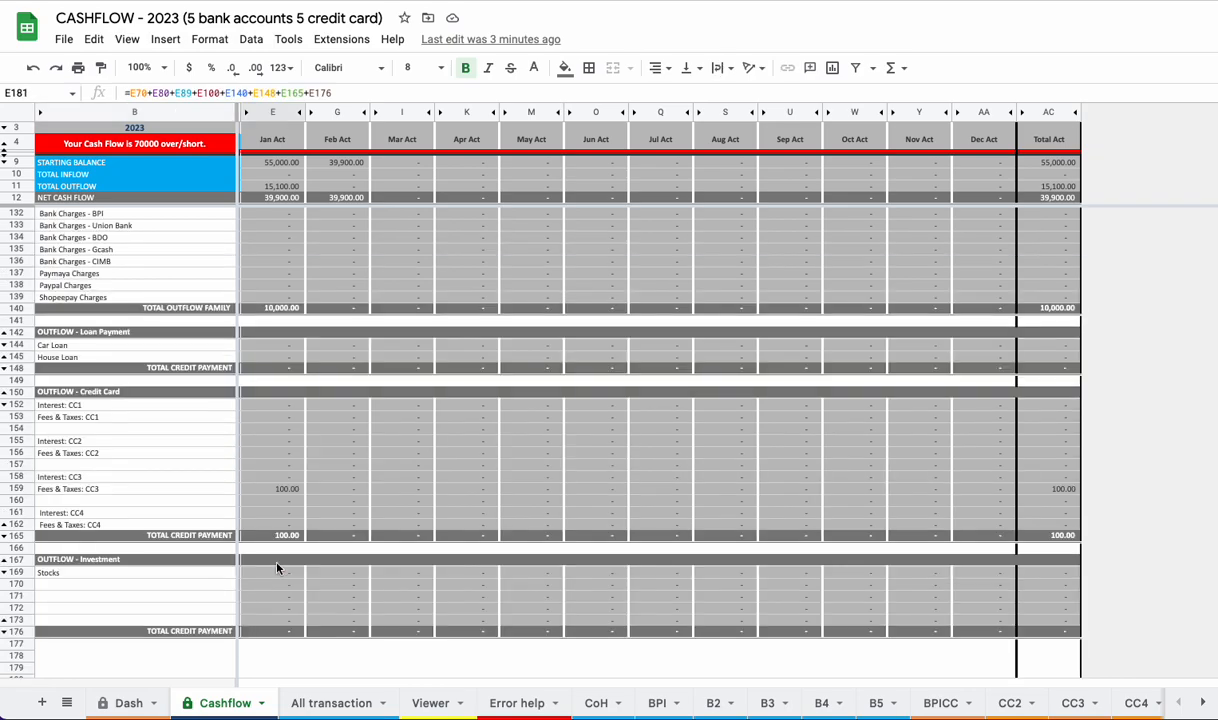
scroll(277, 567, "up", 1)
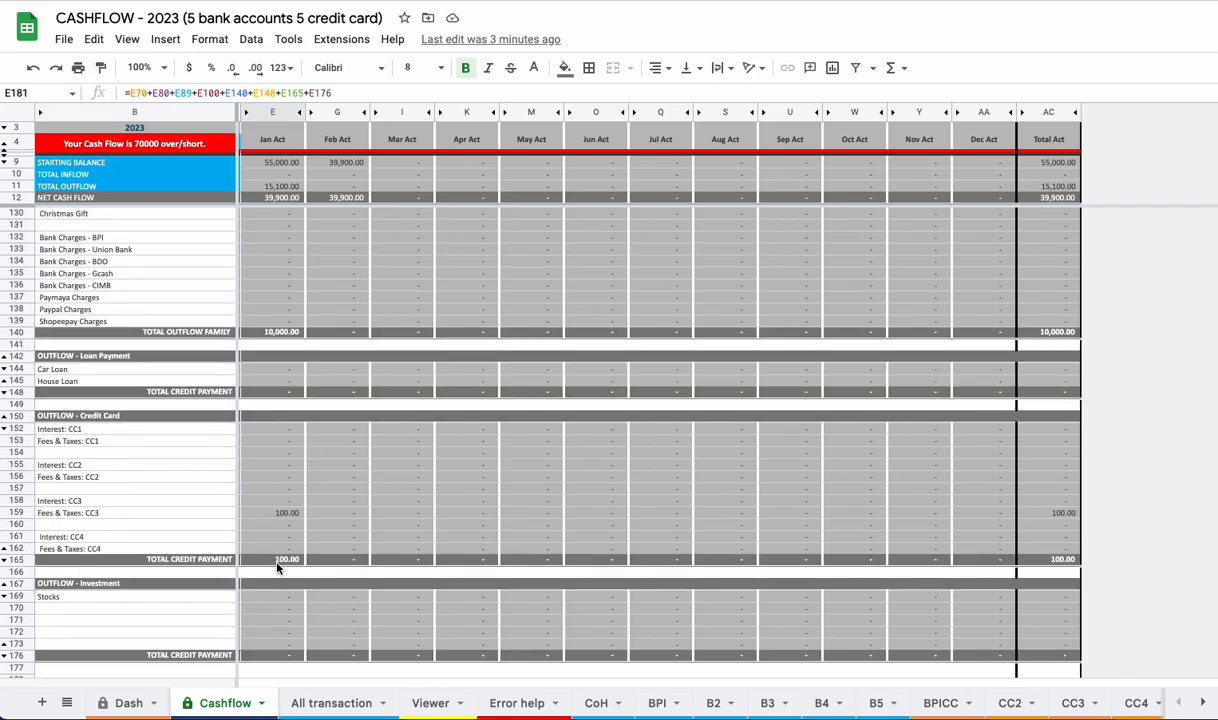
scroll(277, 567, "up", 3)
scroll(277, 567, "up", 20)
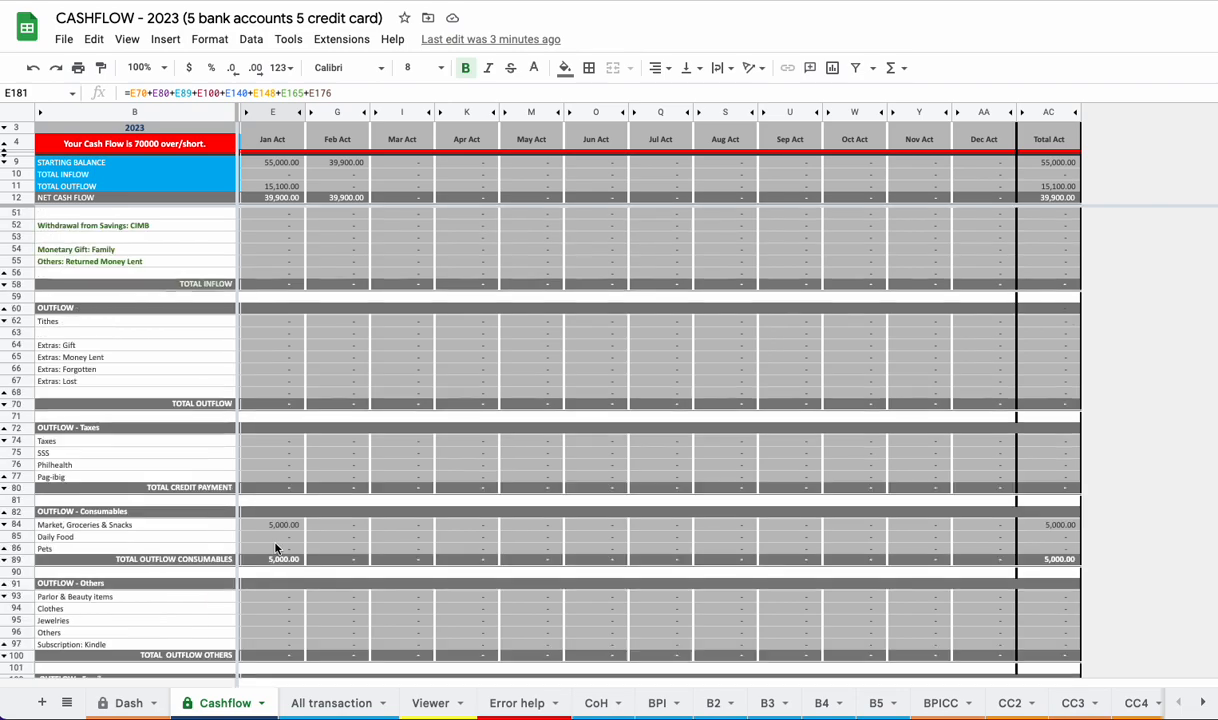
Step: Inspect the formula of the cash flow over/short alert and check the JOB 1 and JOB 2 labels under INFLOW
left_click(122, 142)
scroll(204, 292, "up", 3)
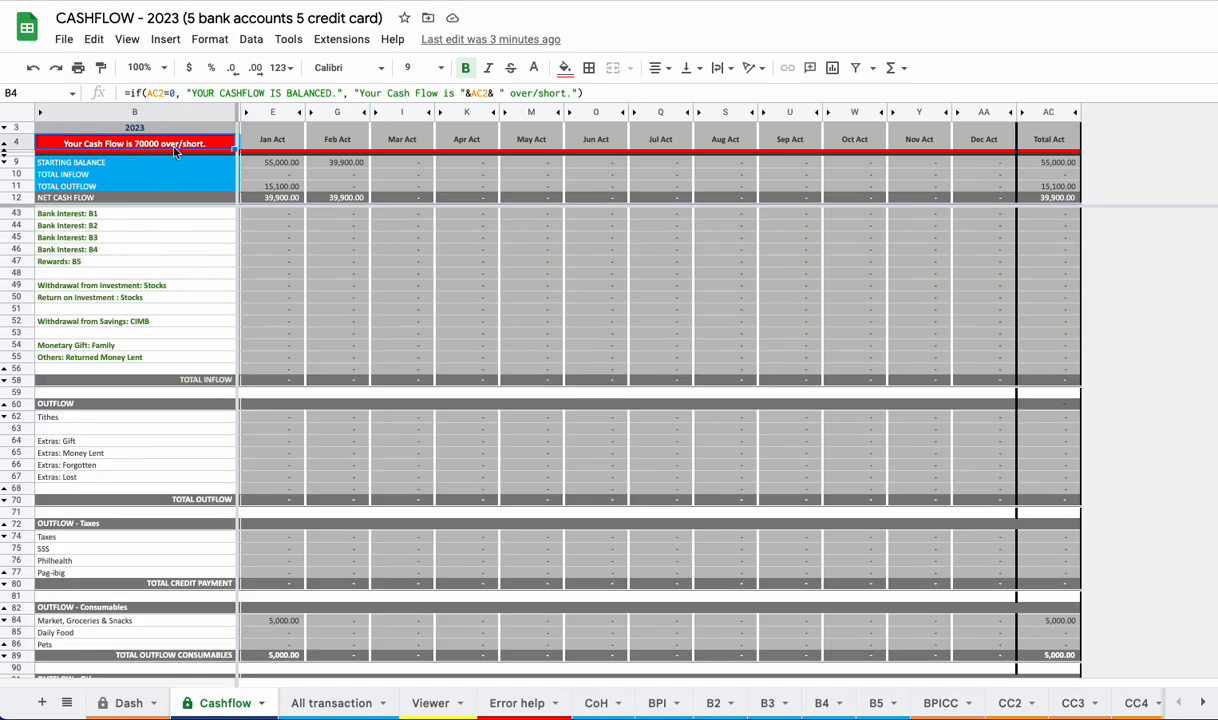
scroll(172, 258, "up", 10)
scroll(128, 380, "down", 2)
left_click(55, 410)
left_click(60, 422)
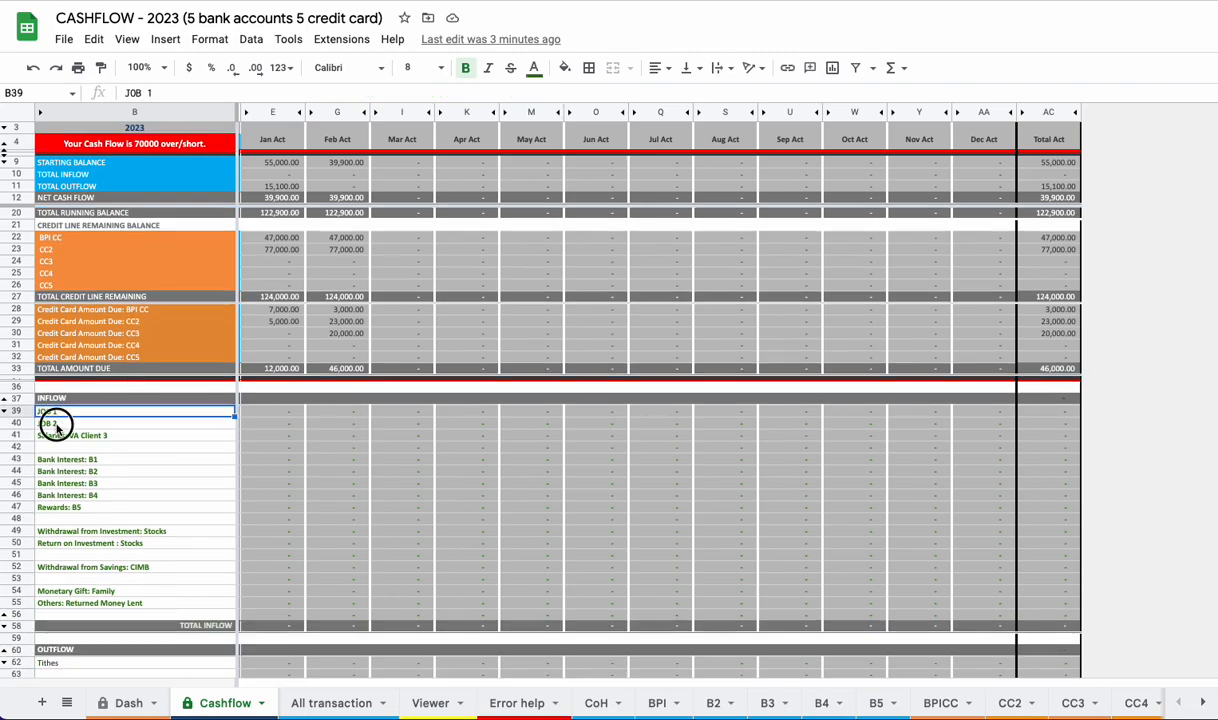
left_click(62, 413)
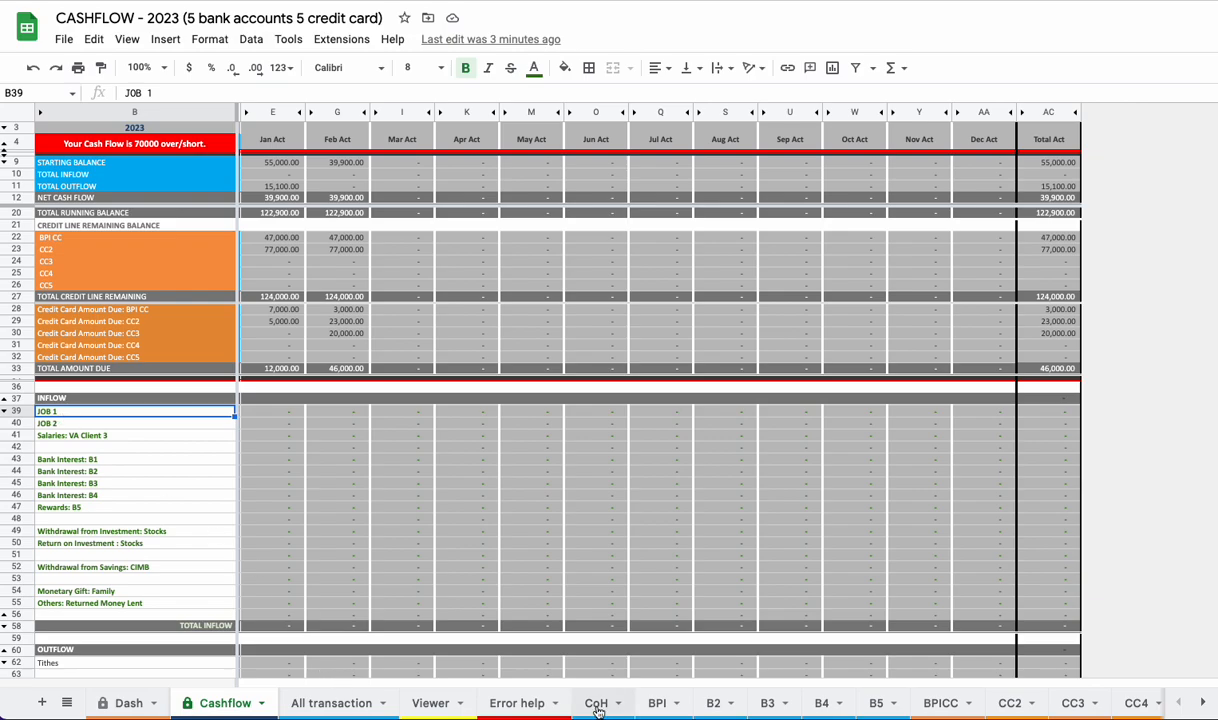
Step: Copy the category text Salaries: VA Client 1 from the 70,000 inflow transaction on the CoH sheet
left_click(596, 703)
left_click(138, 163)
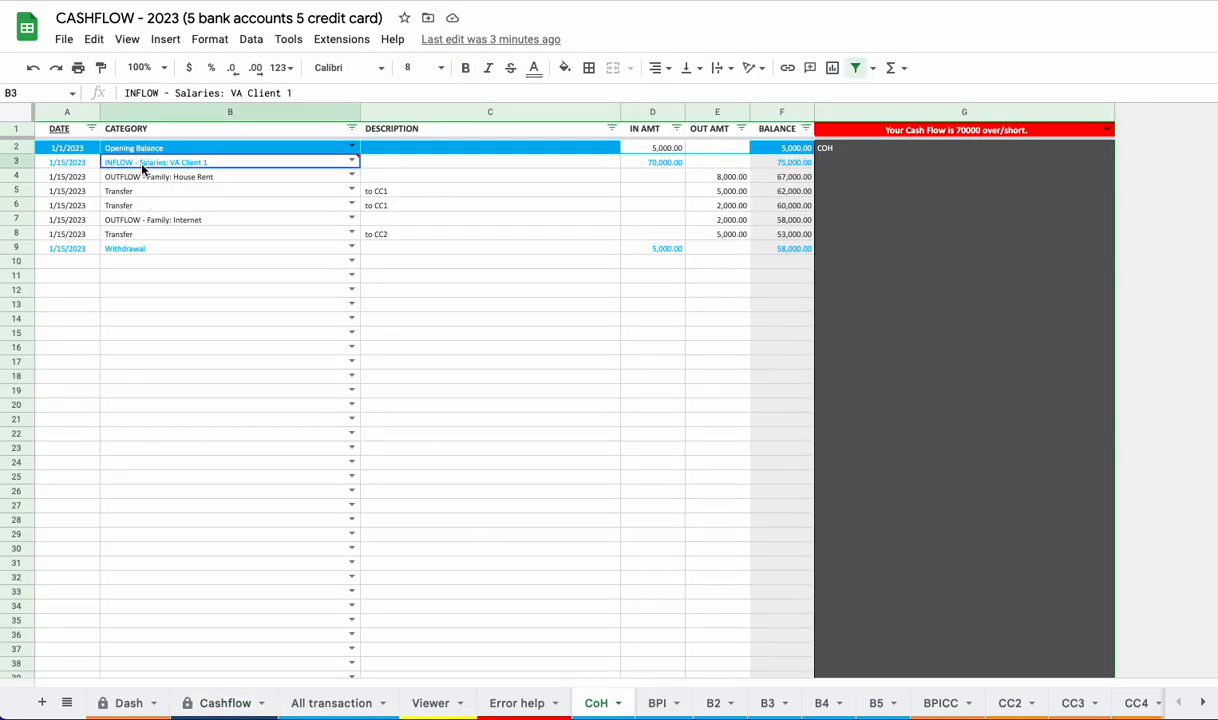
left_click_drag(285, 92, 177, 92)
key("ctrl+c")
key("Return")
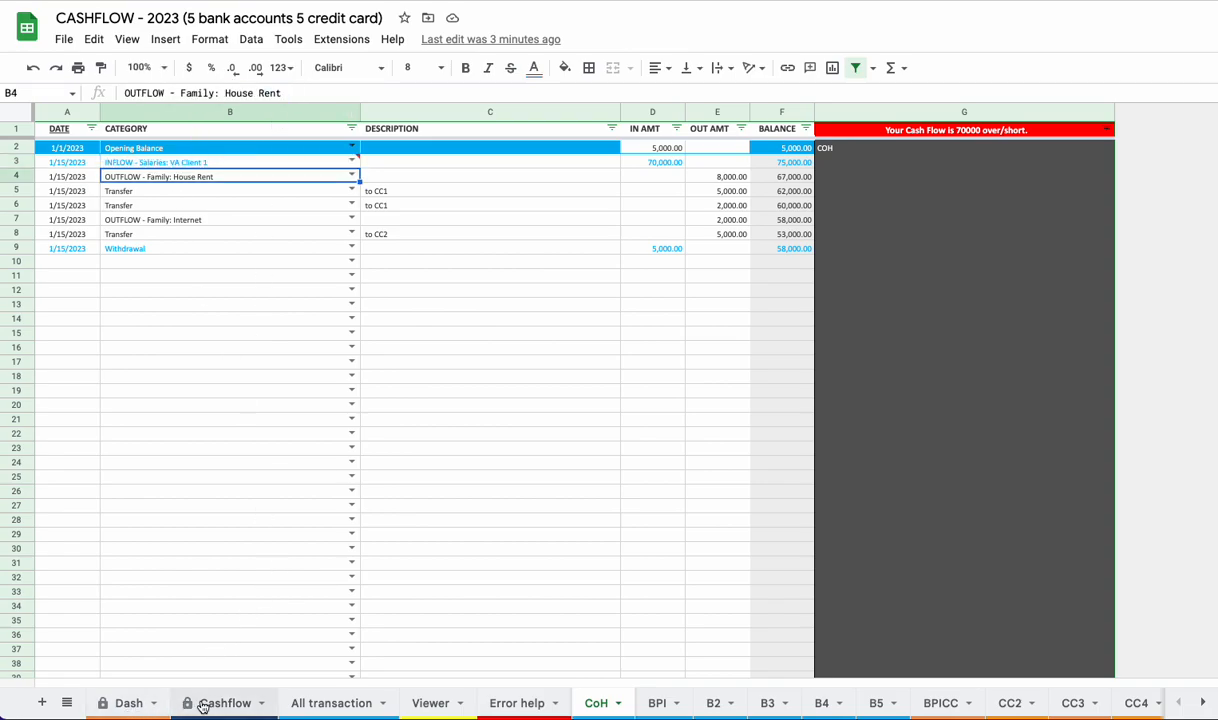
Step: Try renaming the JOB 1 label under INFLOW on the Cashflow sheet to Salaries: VA Client 1, and revert it to JOB 1
left_click(135, 706)
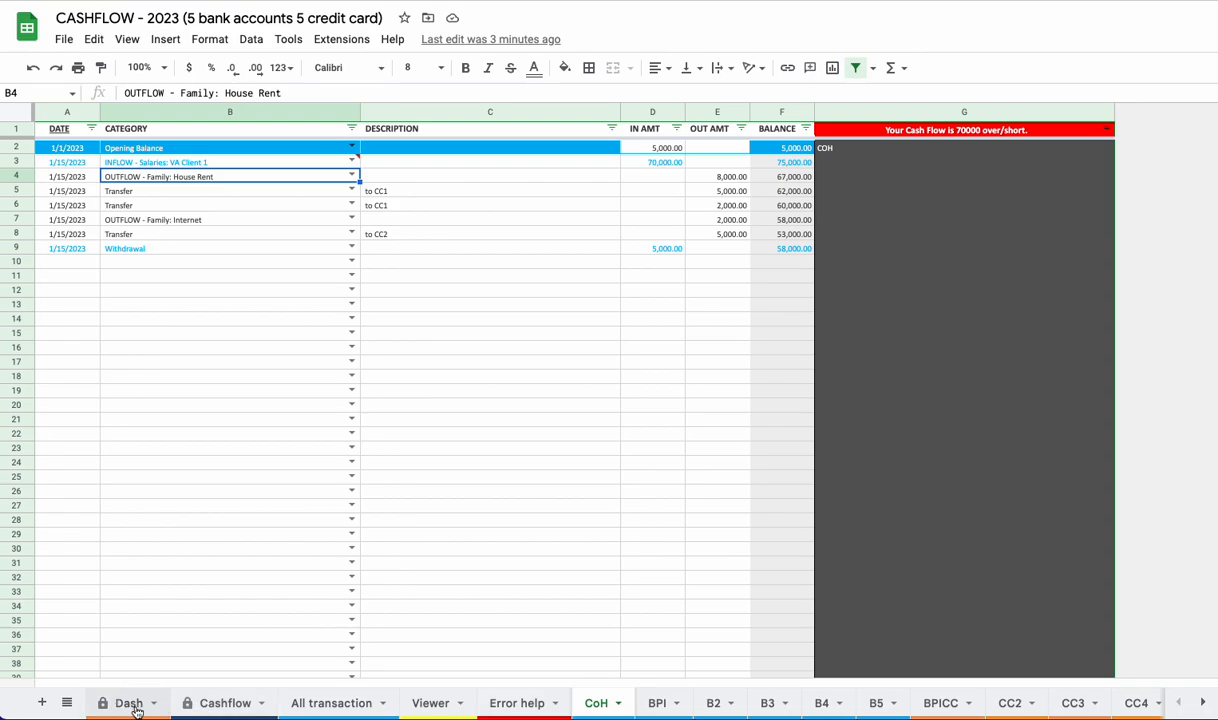
left_click(220, 703)
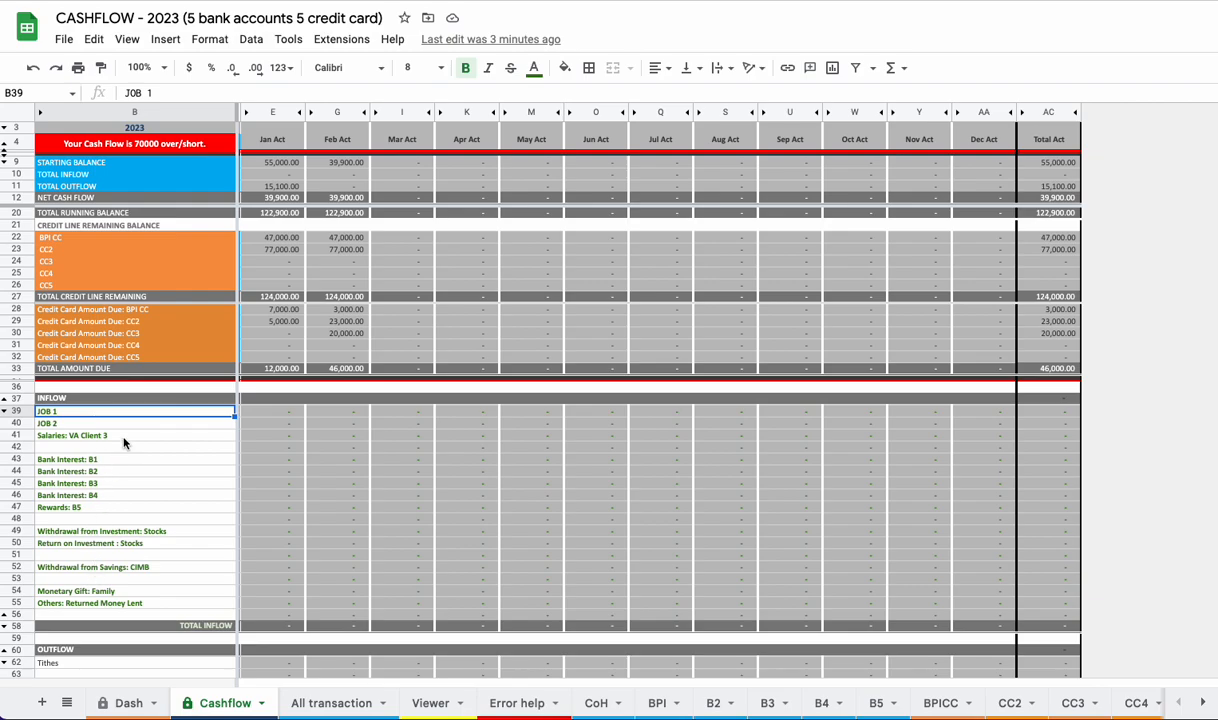
mouse_move(16, 411)
left_mouse_down()
mouse_move(19, 422)
mouse_move(22, 405)
left_mouse_up()
double_click(52, 414)
key("ctrl+v")
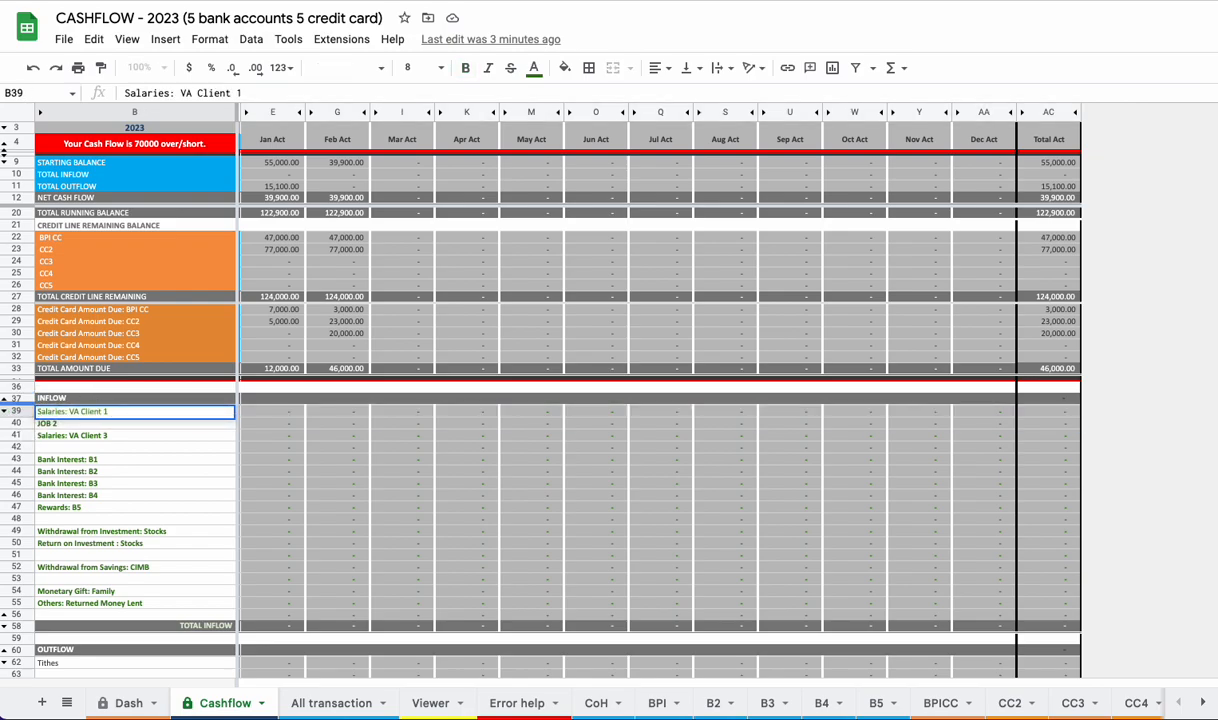
key("Return")
key("Up")
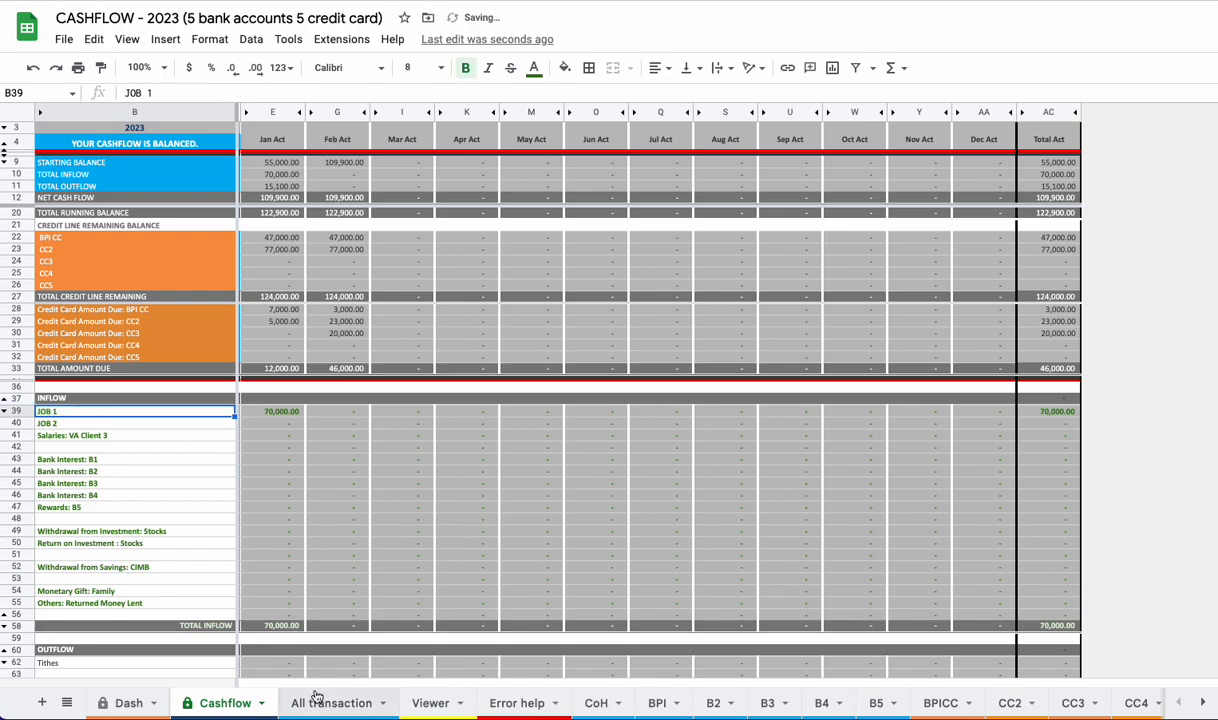
Step: Try entering "job" as the category of the 70,000 inflow transaction on the CoH sheet
left_click(594, 702)
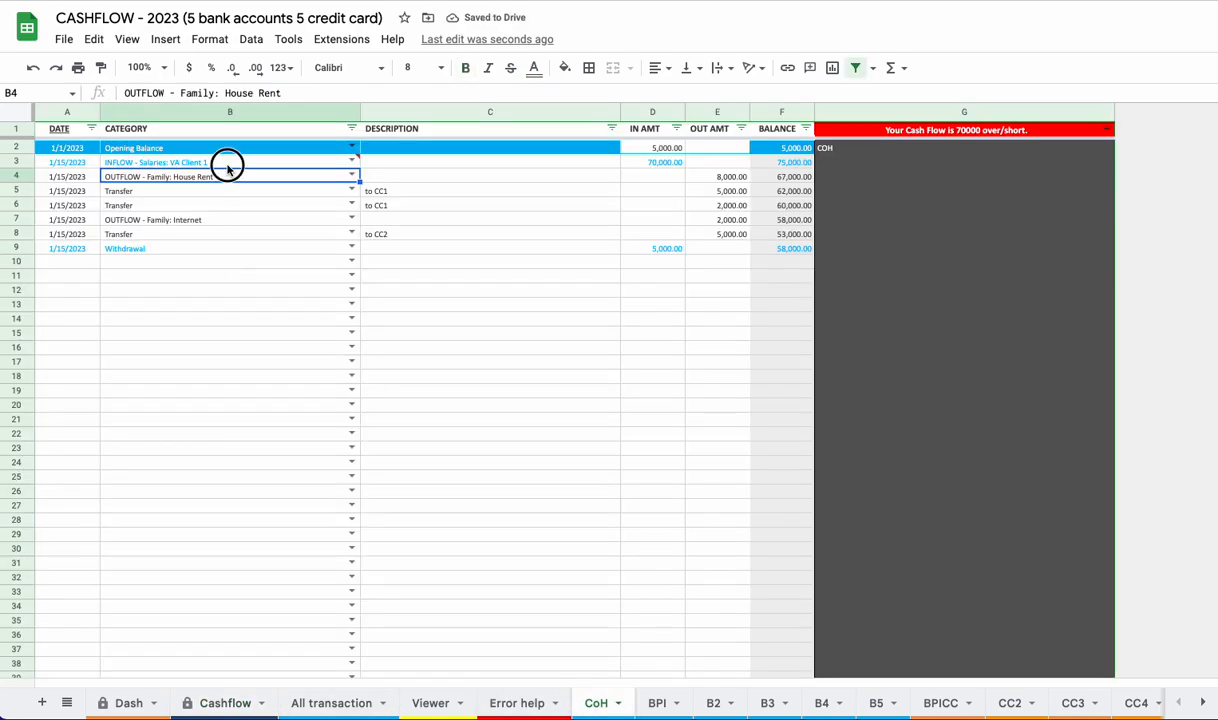
left_click(227, 166)
type("job")
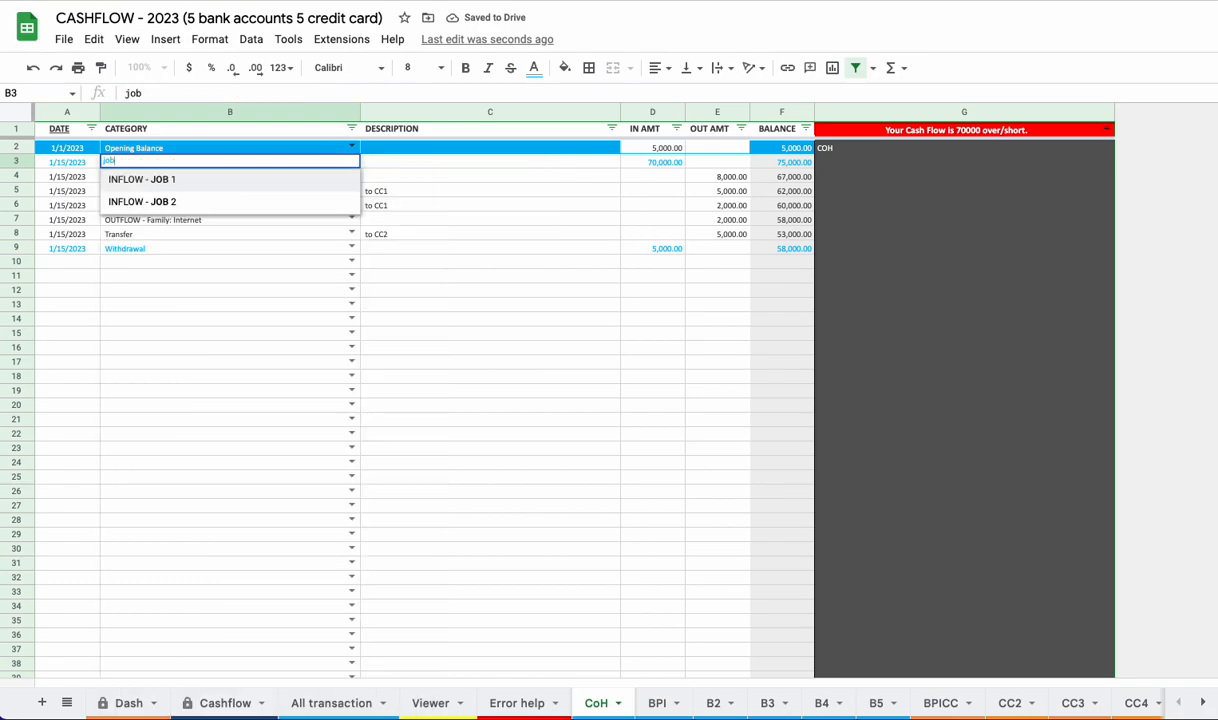
left_click(237, 306)
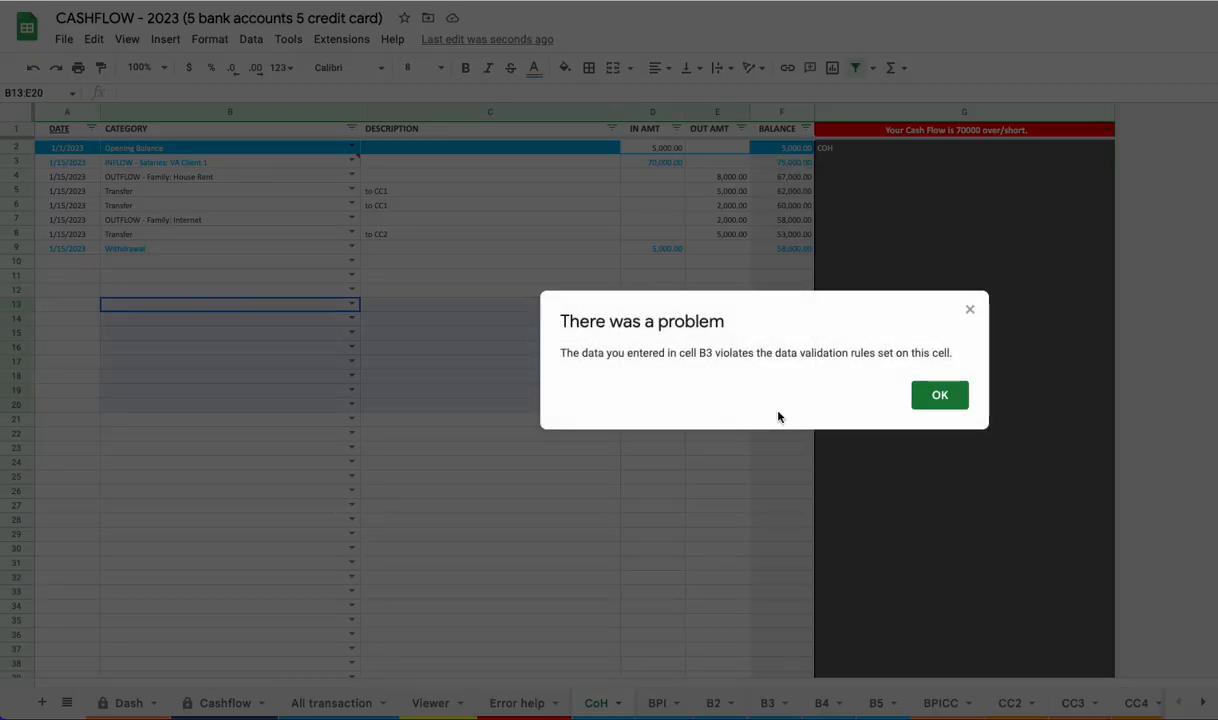
left_click(922, 400)
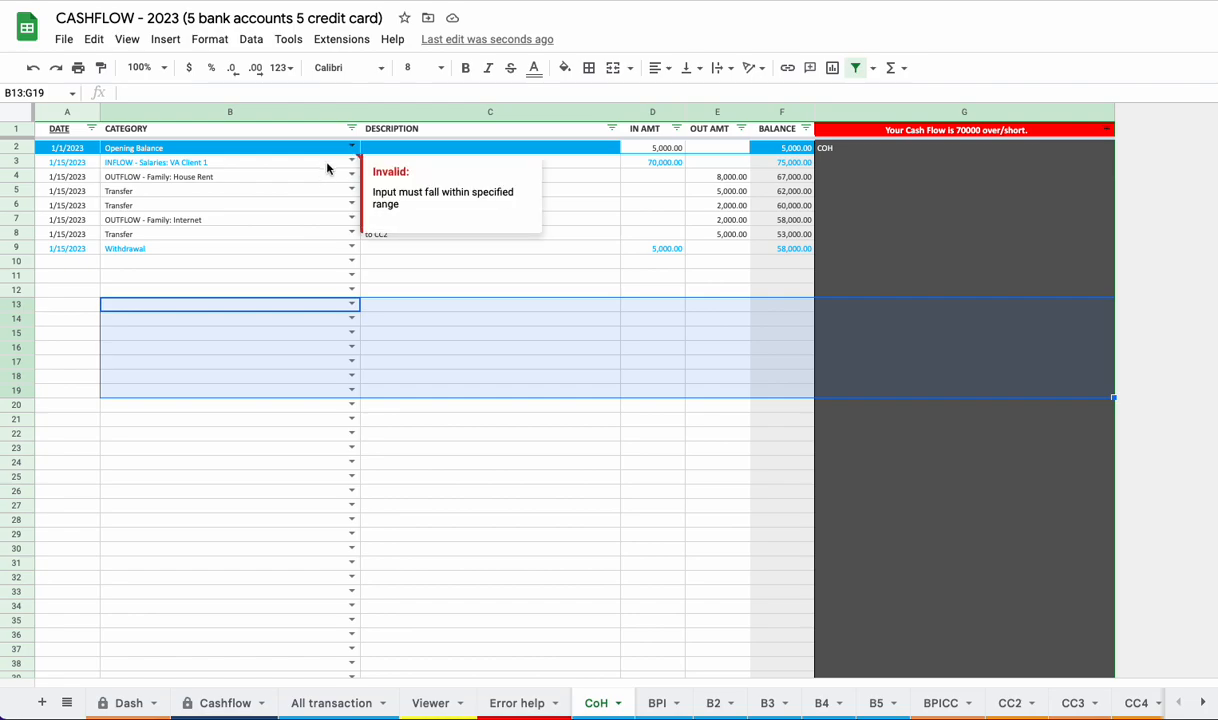
left_click(290, 262)
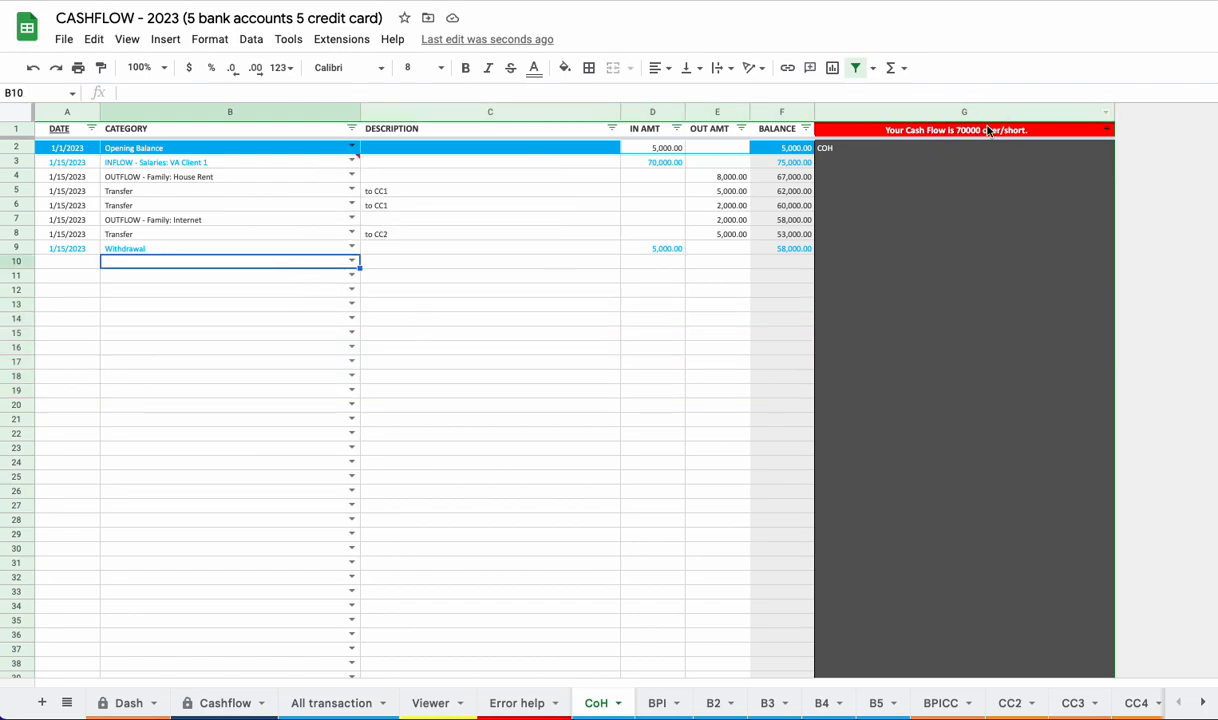
Step: Set the category of the 70,000 inflow transaction in cell B3 of the CoH sheet to INFLOW - JOB 1
left_click(313, 164)
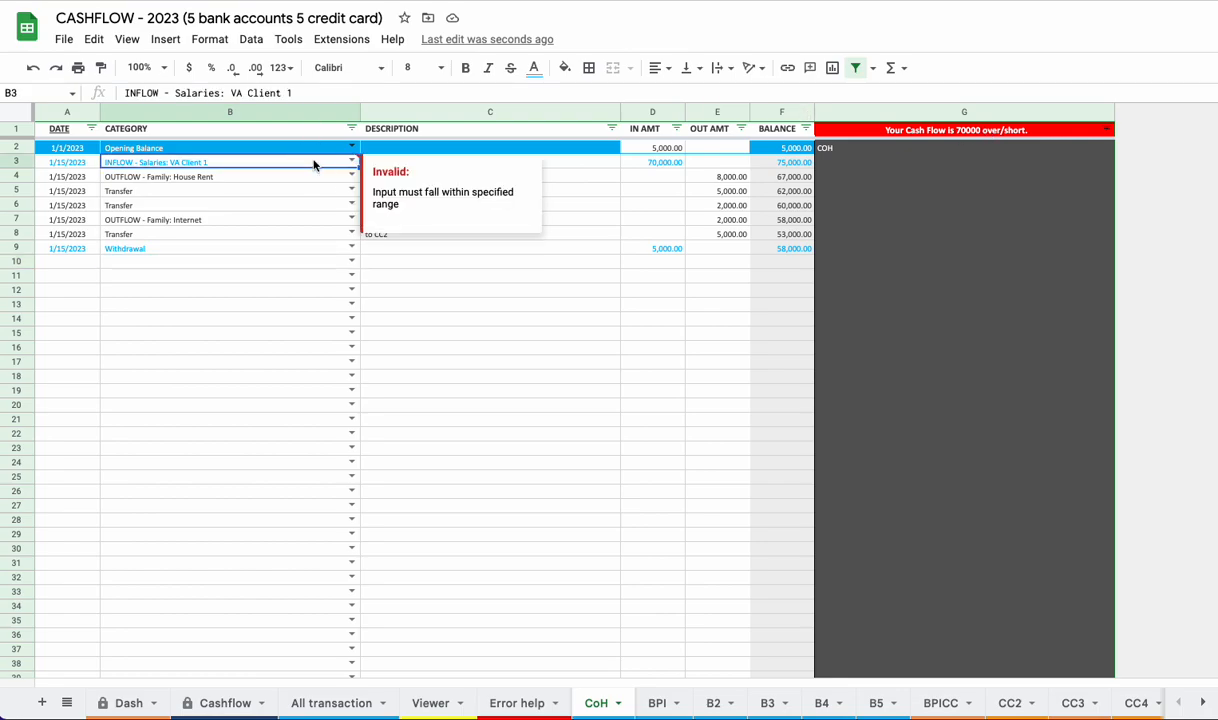
type("job")
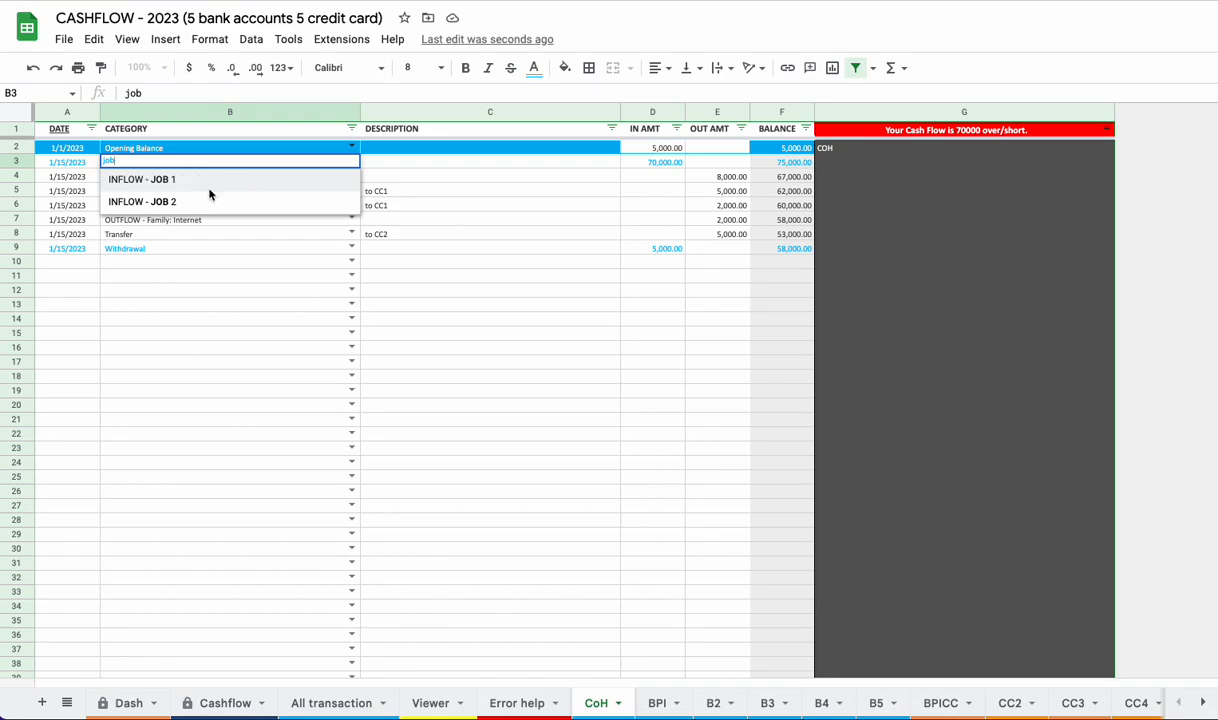
left_click(198, 179)
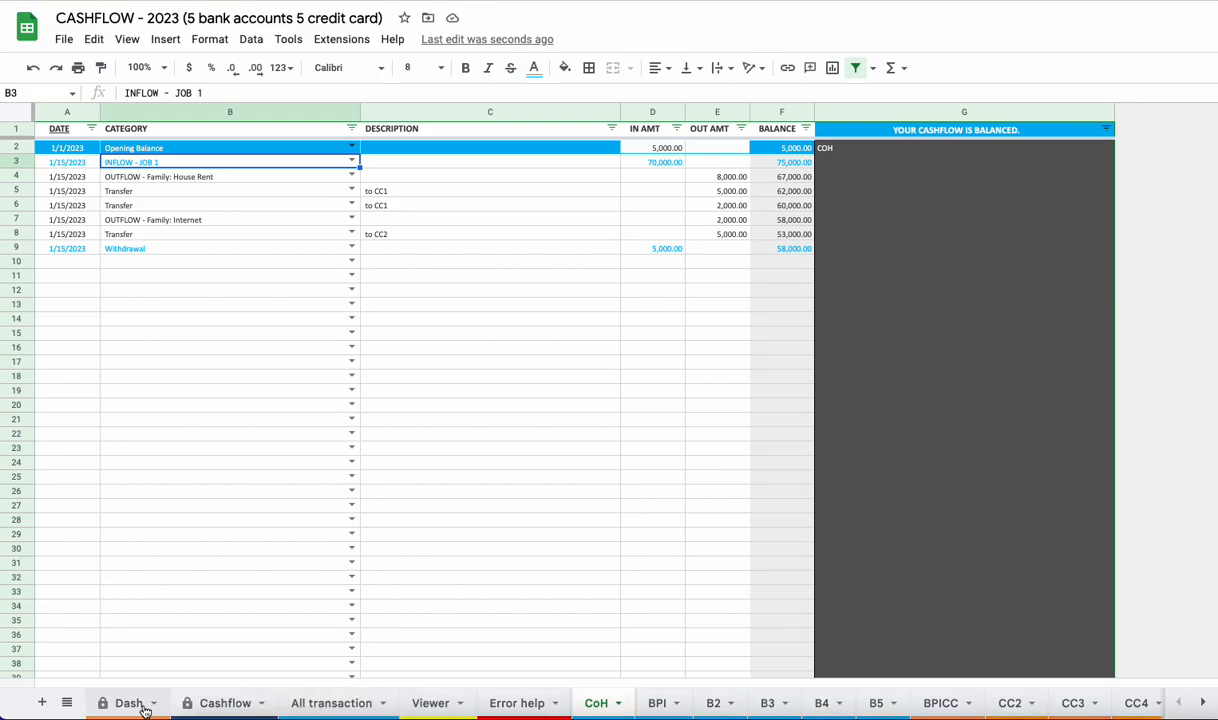
Step: Examine the monthly actual amounts of the INFLOW categories on the Cashflow sheet, from Jan Act through Total Act
left_click(222, 703)
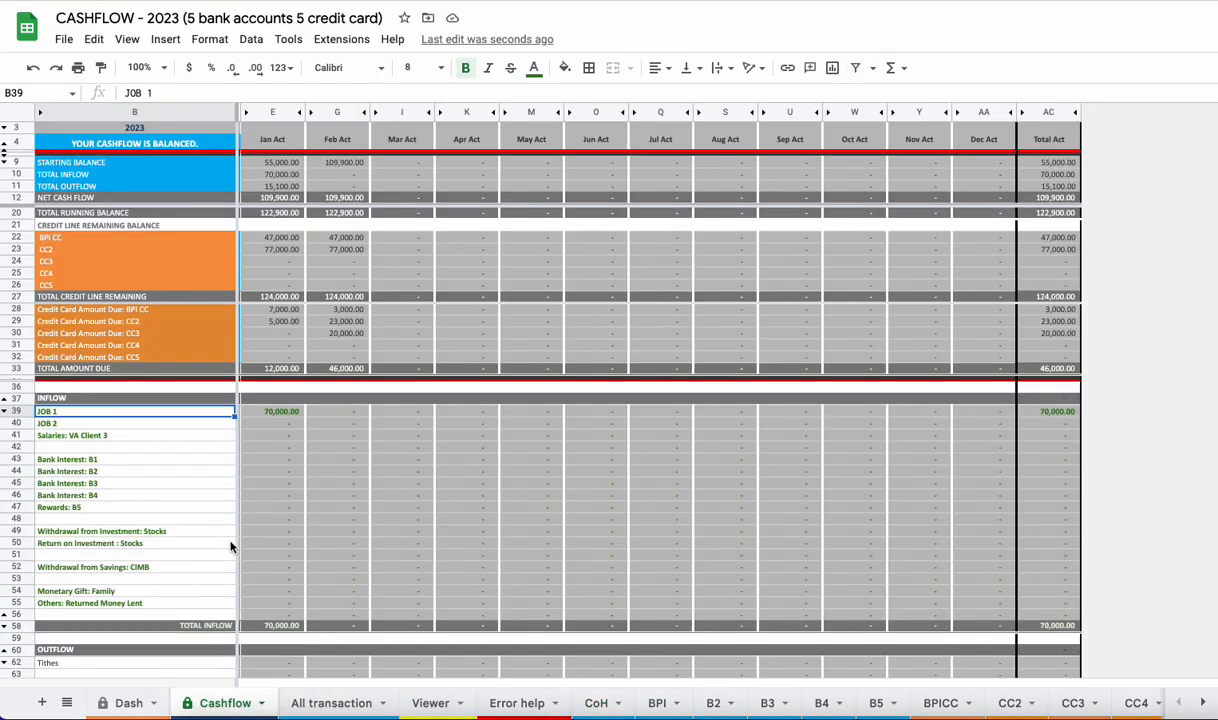
scroll(245, 530, "down", 1)
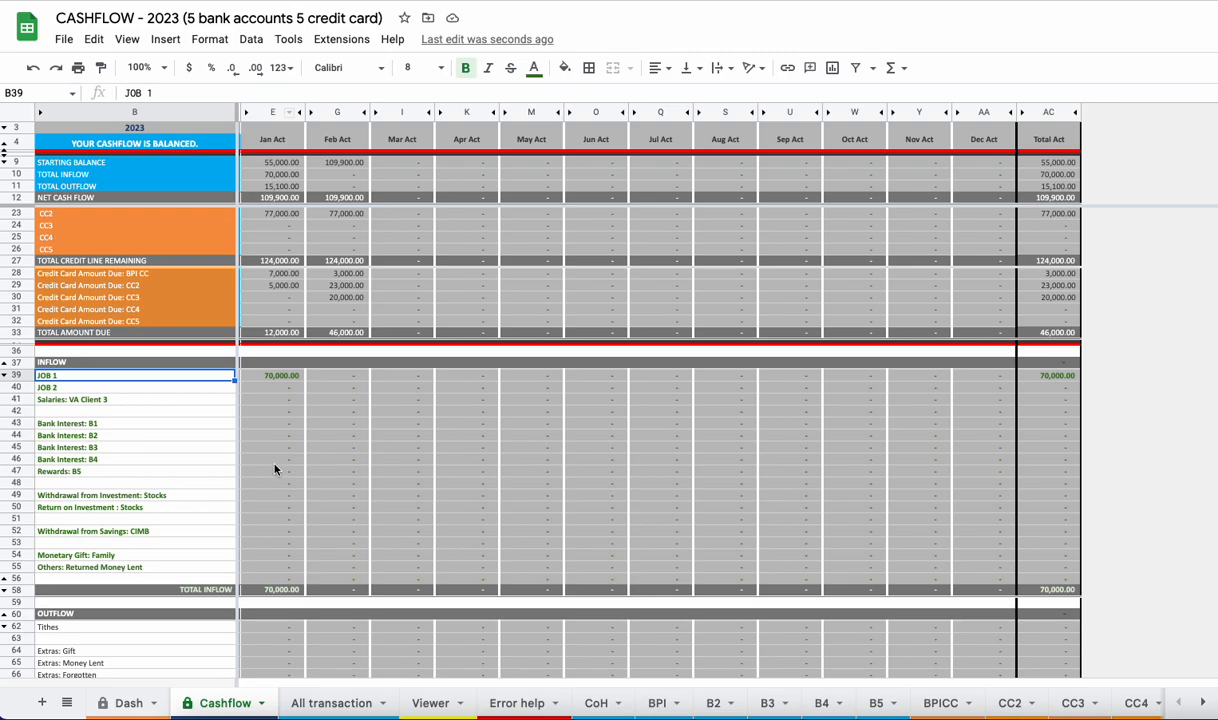
scroll(270, 470, "down", 2)
left_click(281, 316)
left_click_drag(281, 316, 1063, 489)
scroll(455, 441, "down", 3)
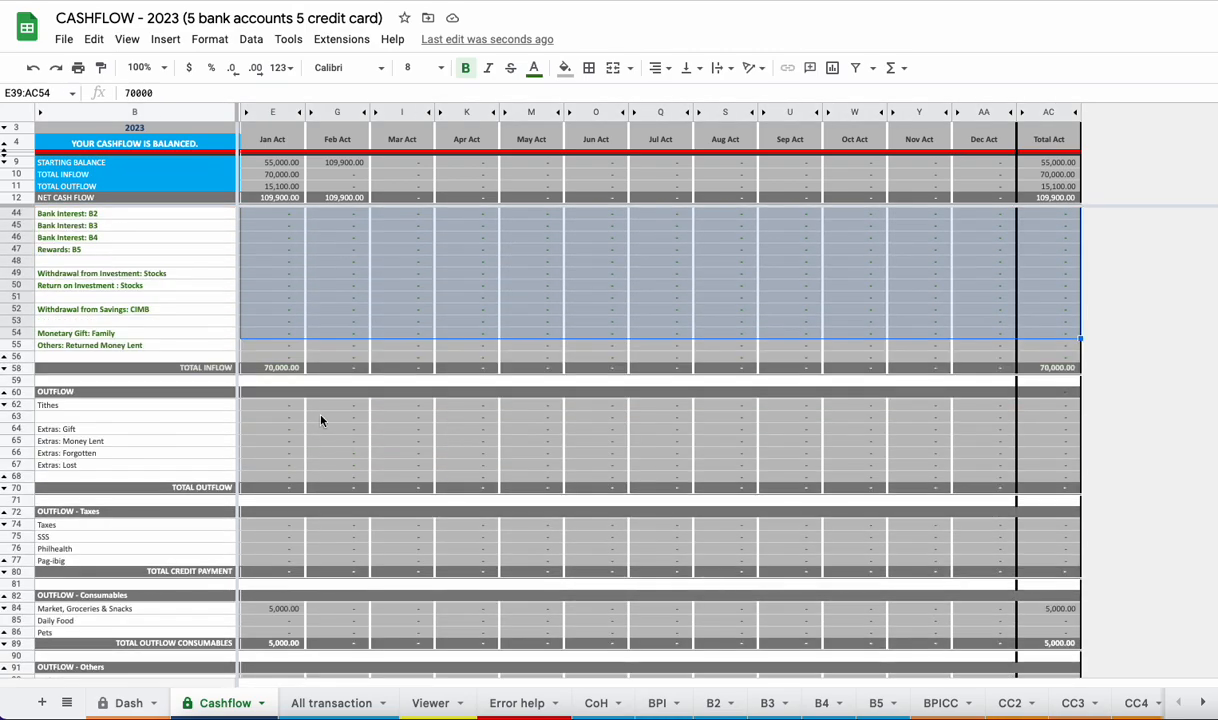
scroll(292, 407, "up", 5)
scroll(292, 407, "down", 2)
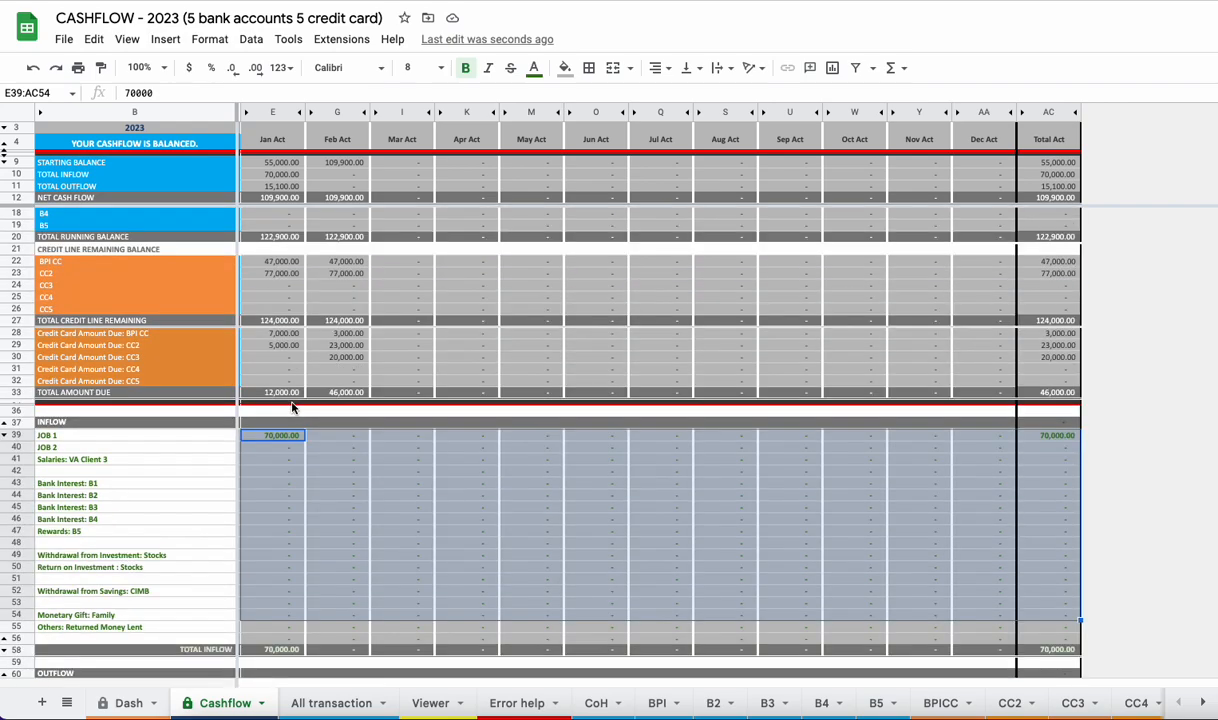
scroll(182, 435, "down", 3)
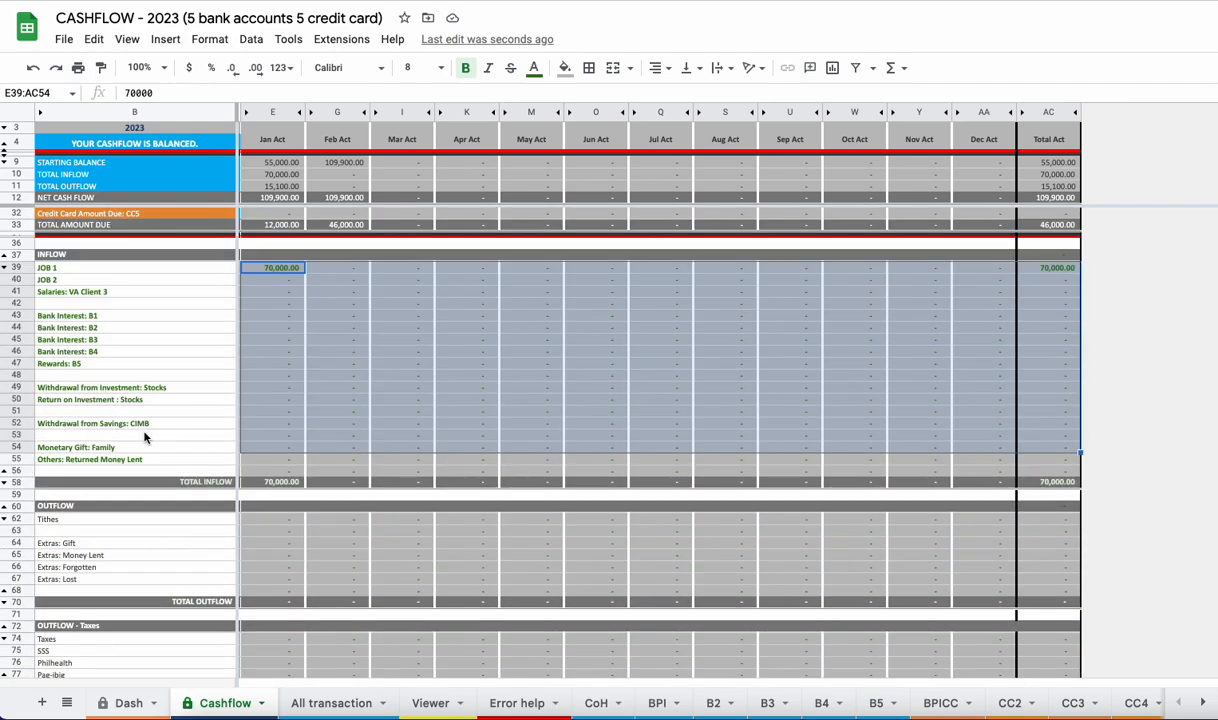
Step: Go over the category labels under INFLOW, OUTFLOW, OUTFLOW - Consumables and OUTFLOW - Others
left_click_drag(151, 273, 144, 522)
scroll(147, 470, "down", 2)
scroll(135, 376, "down", 5)
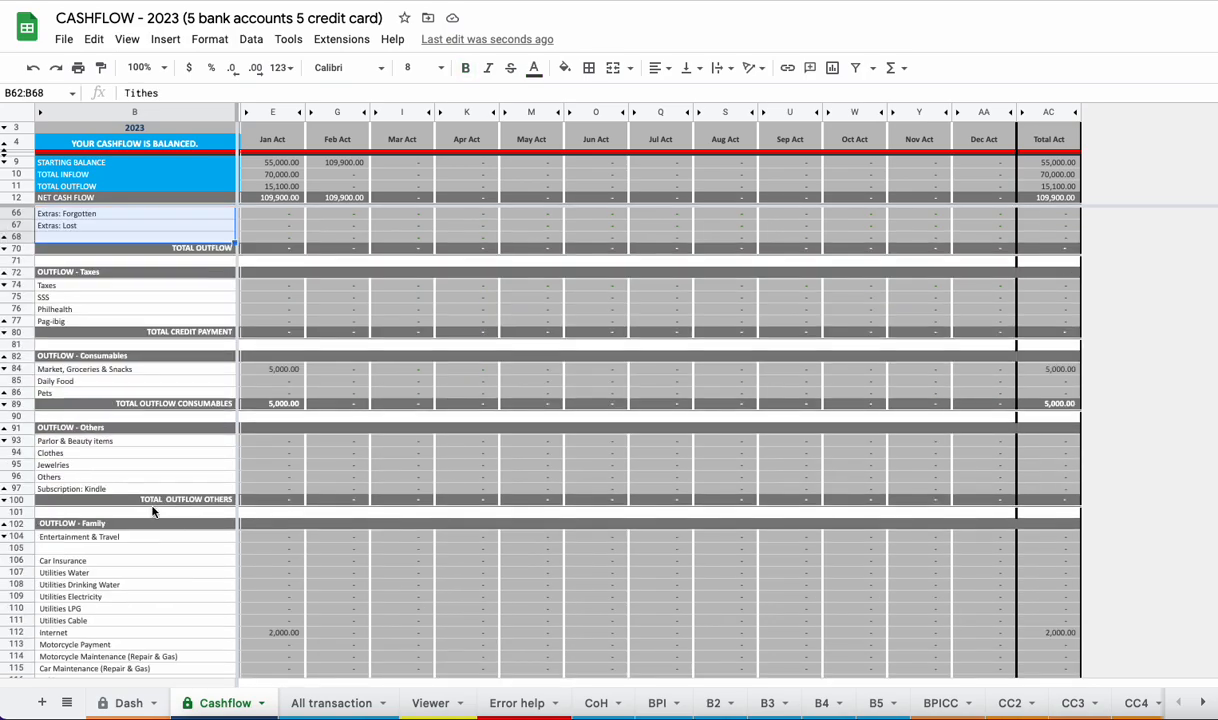
left_click_drag(137, 372, 139, 393)
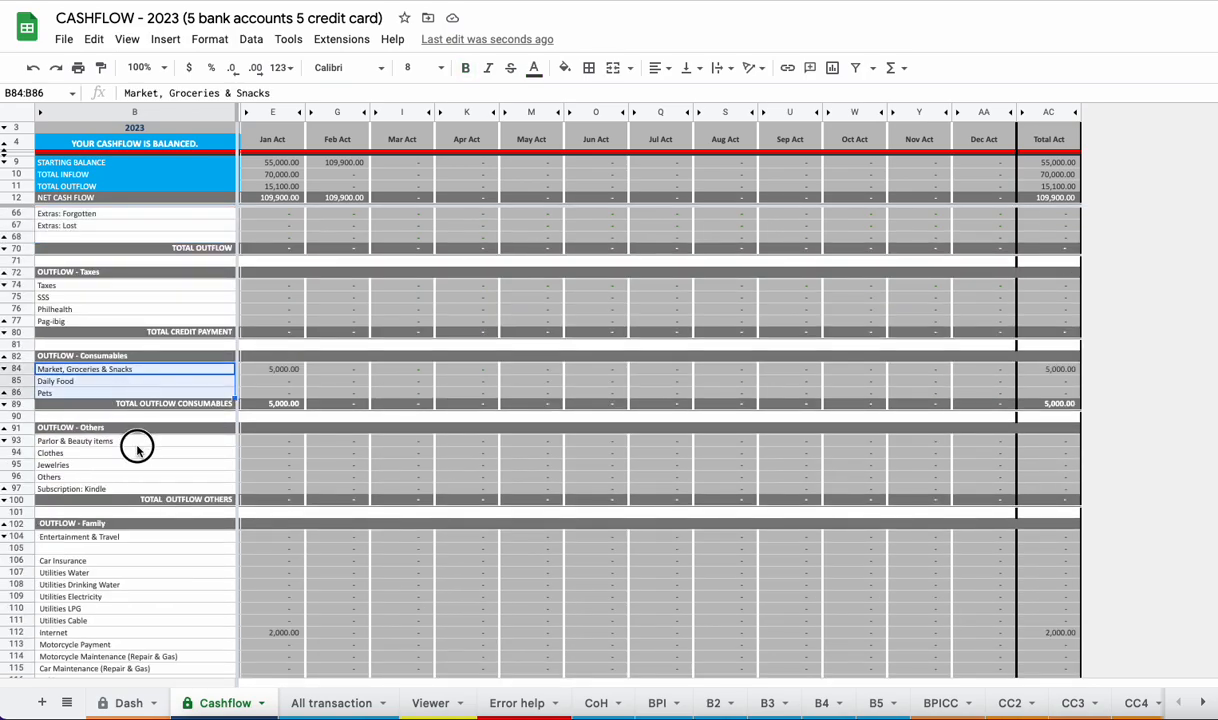
left_click_drag(136, 443, 140, 476)
scroll(185, 454, "down", 3)
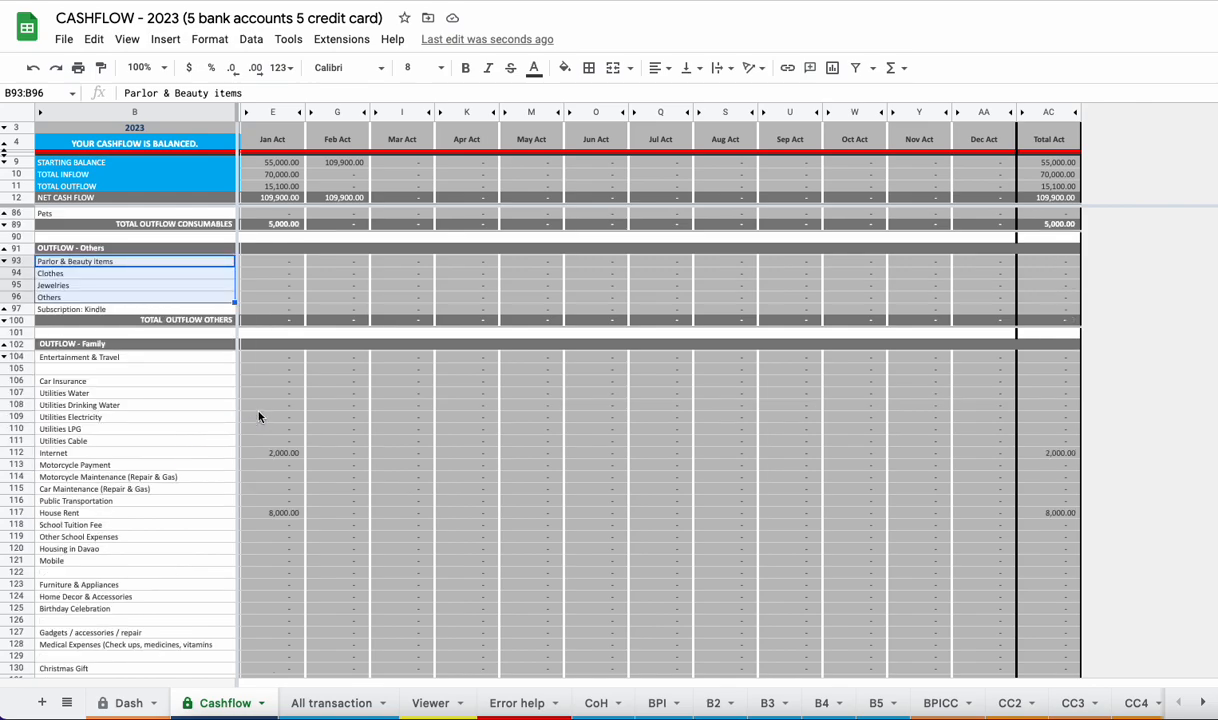
Step: Unhide the Jan Est column, accepting the edit of the protected sheet, and compare its OUTFLOW - Family amounts with Jan Act
left_click(248, 113)
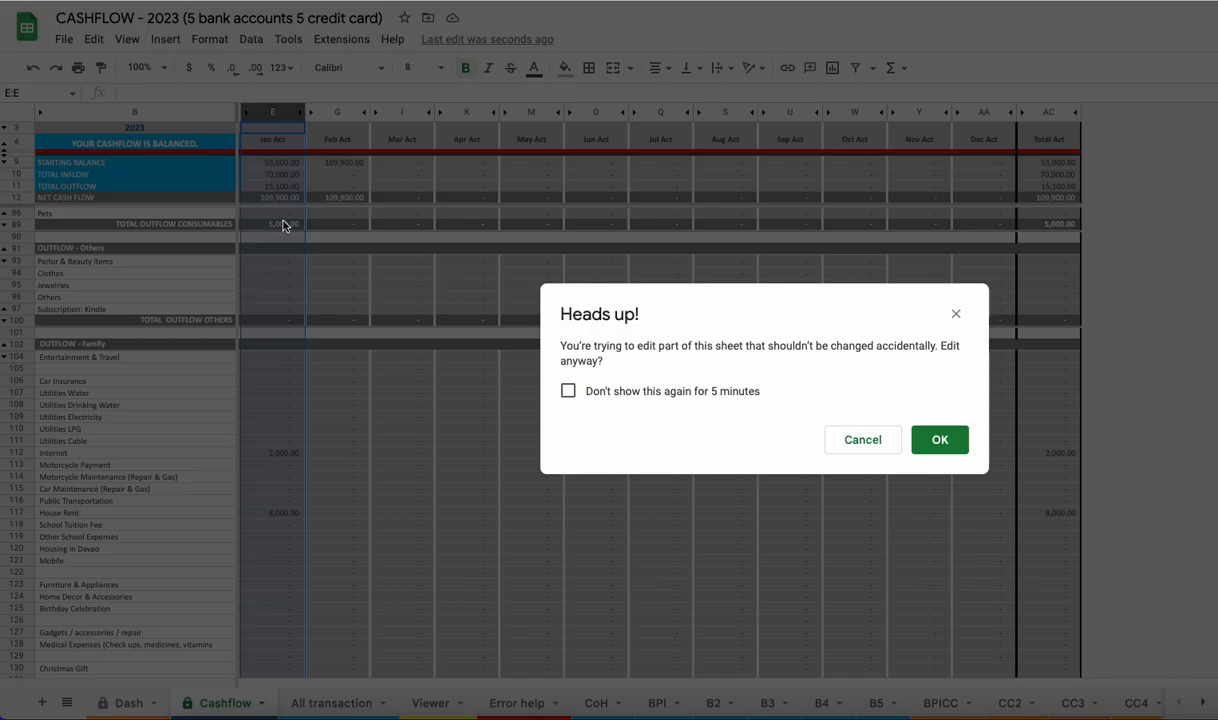
left_click(920, 438)
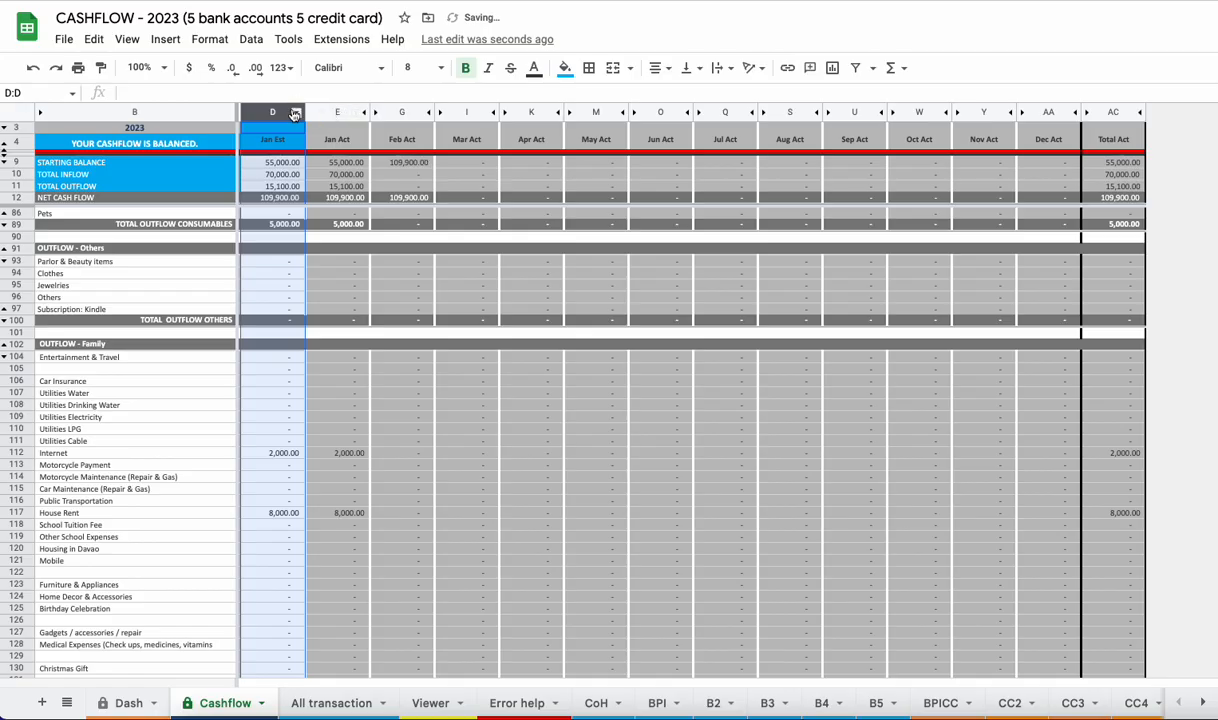
scroll(290, 260, "down", 1)
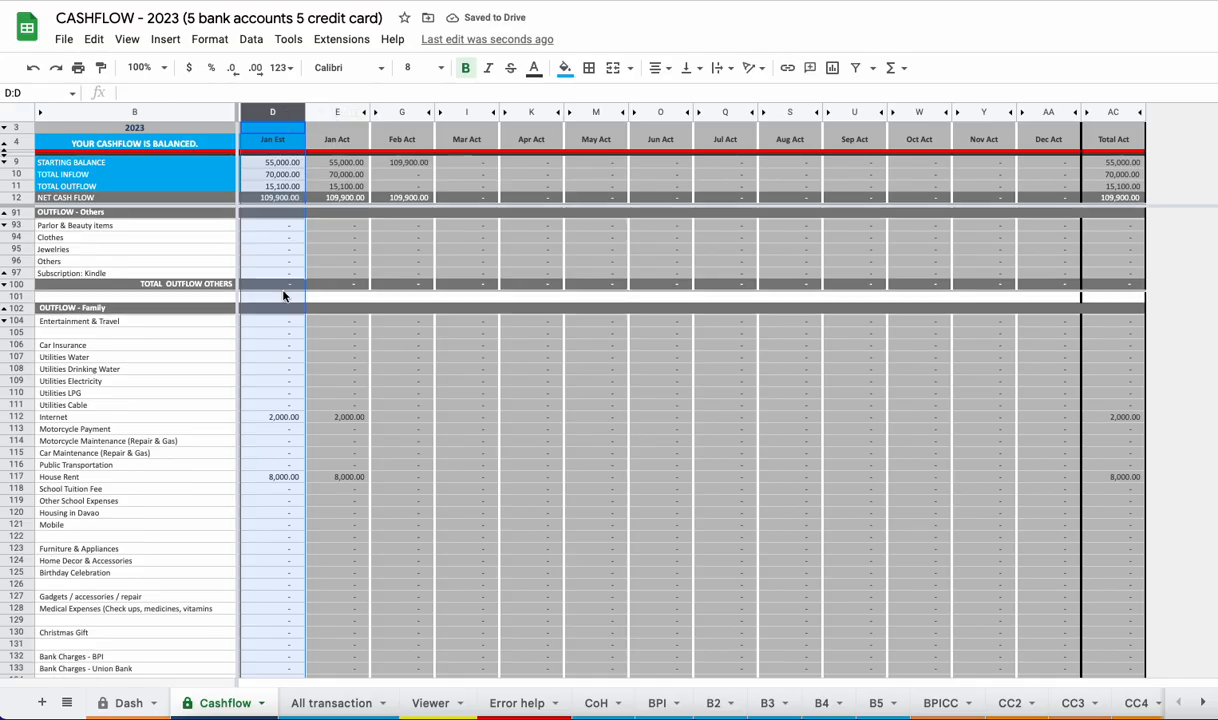
scroll(283, 296, "down", 2)
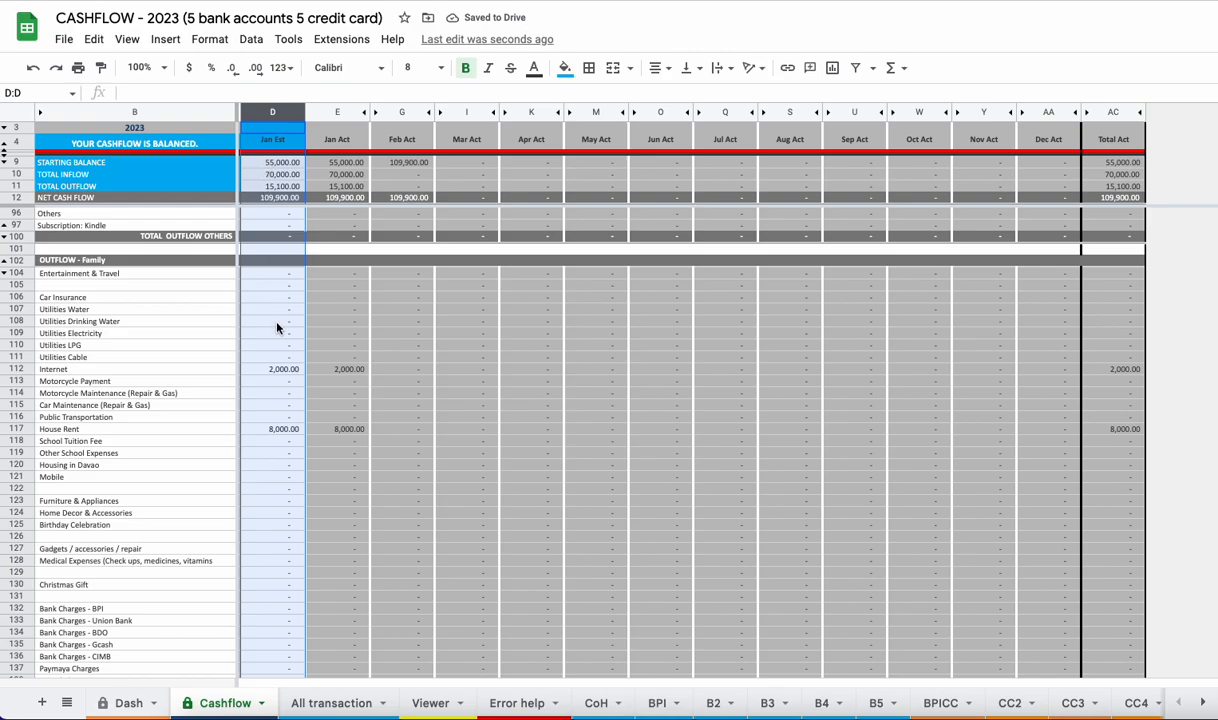
scroll(274, 320, "down", 1)
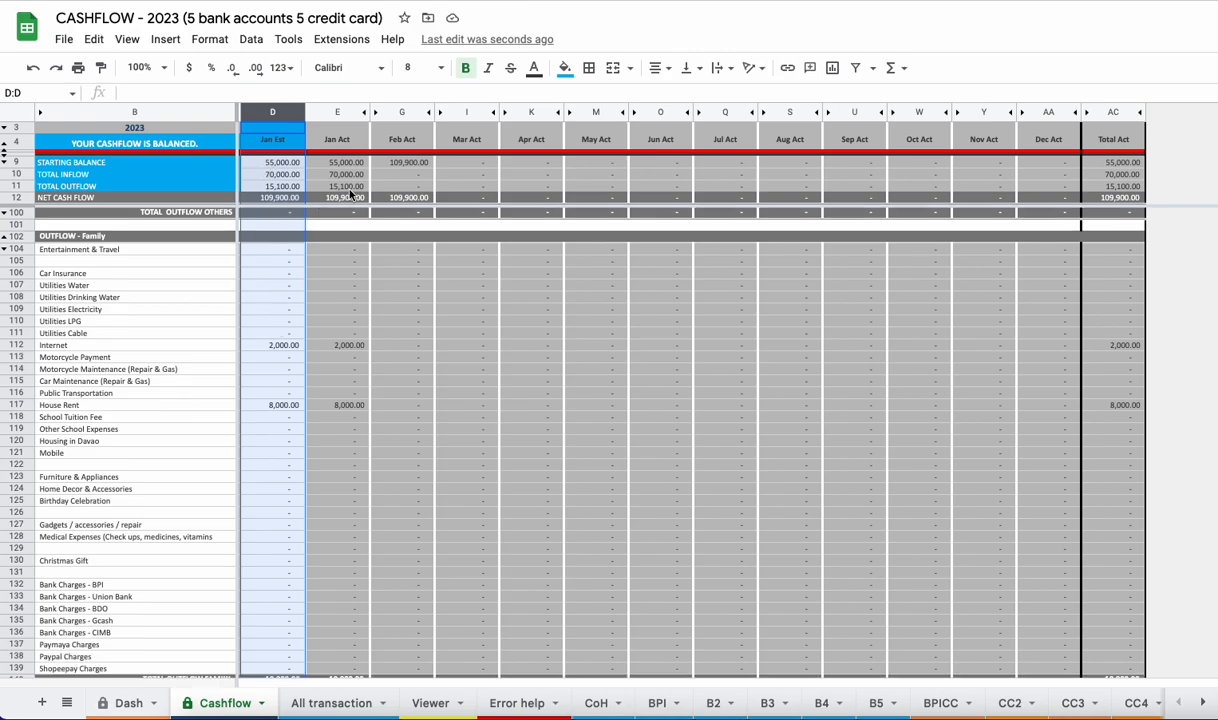
left_click(338, 112)
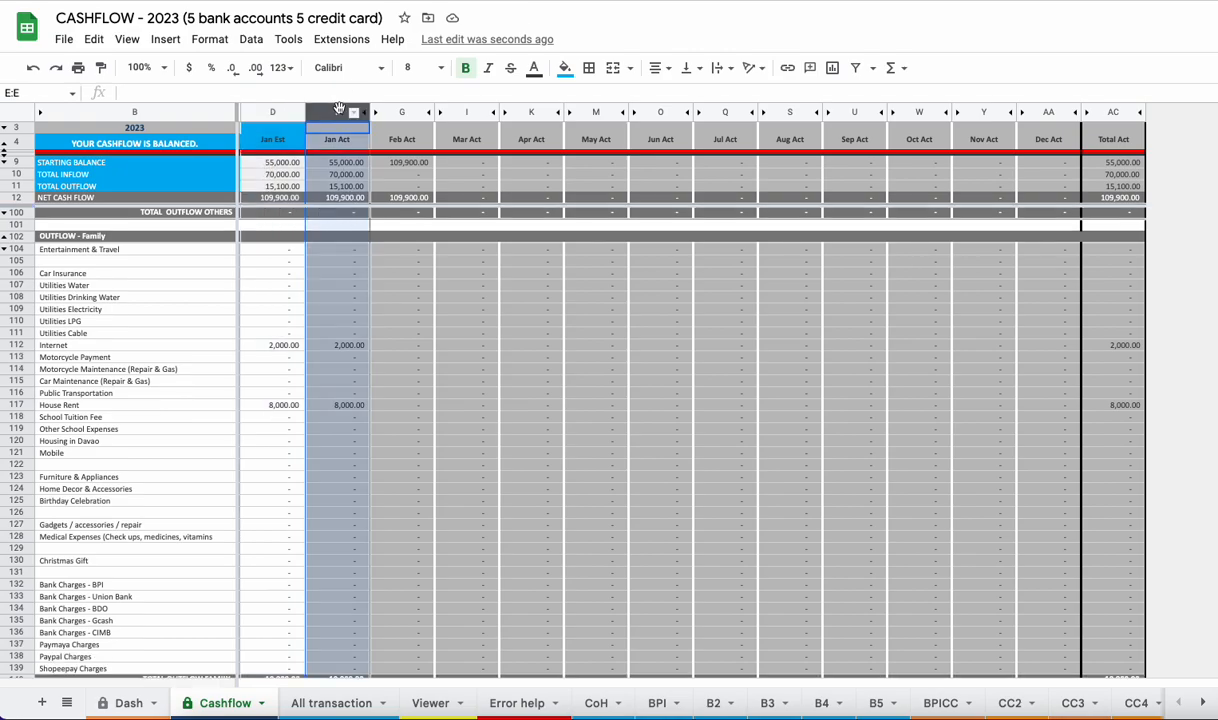
Step: Enter 20000 as the Jan Est amount for JOB 2 under INFLOW
left_click(280, 263)
scroll(276, 290, "up", 8)
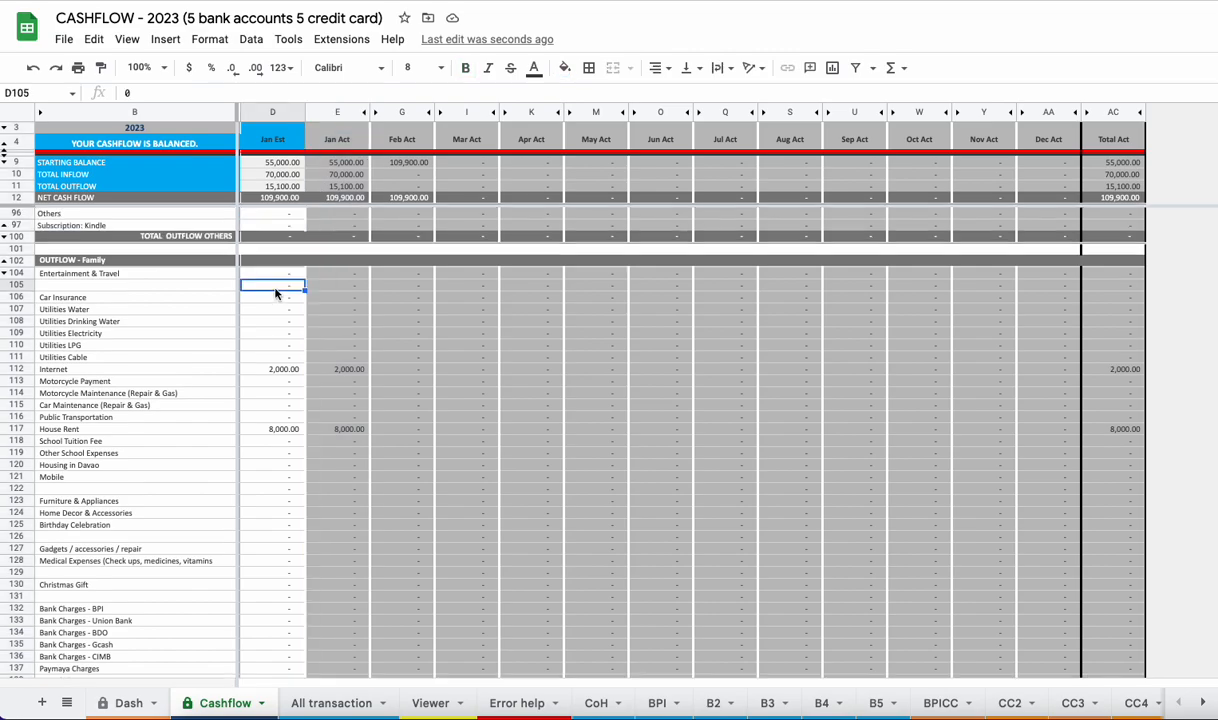
scroll(276, 292, "up", 7)
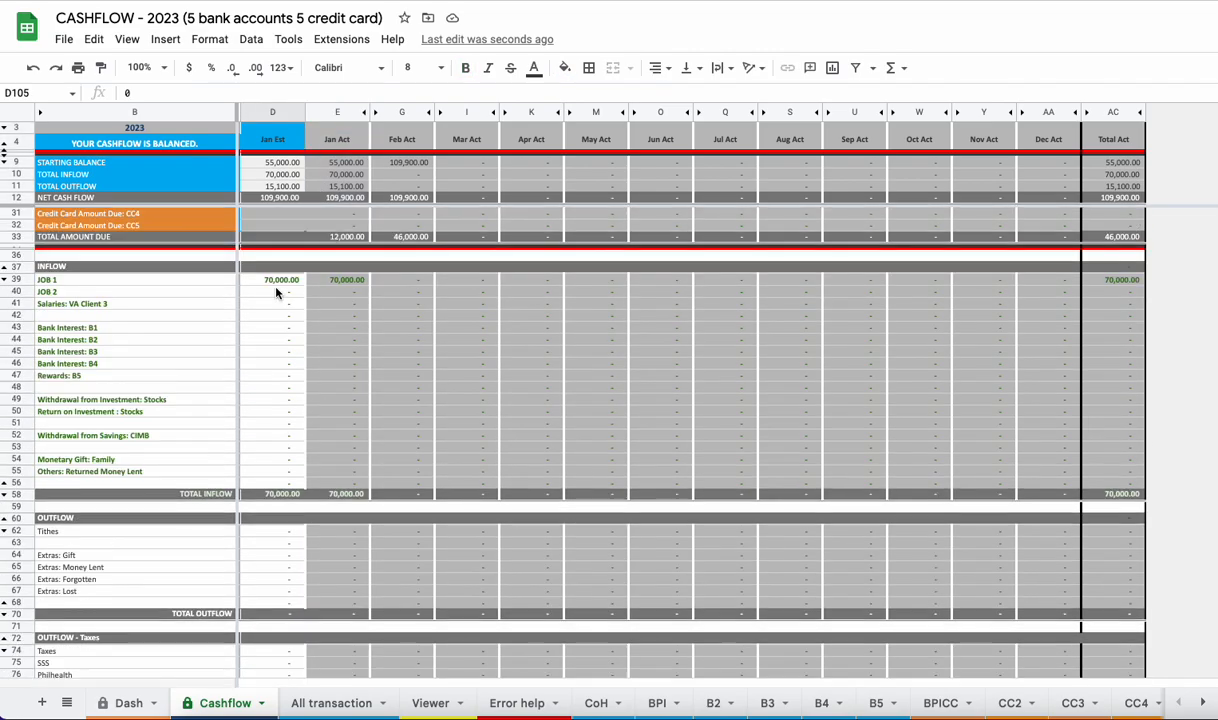
left_click(281, 283)
left_click(279, 305)
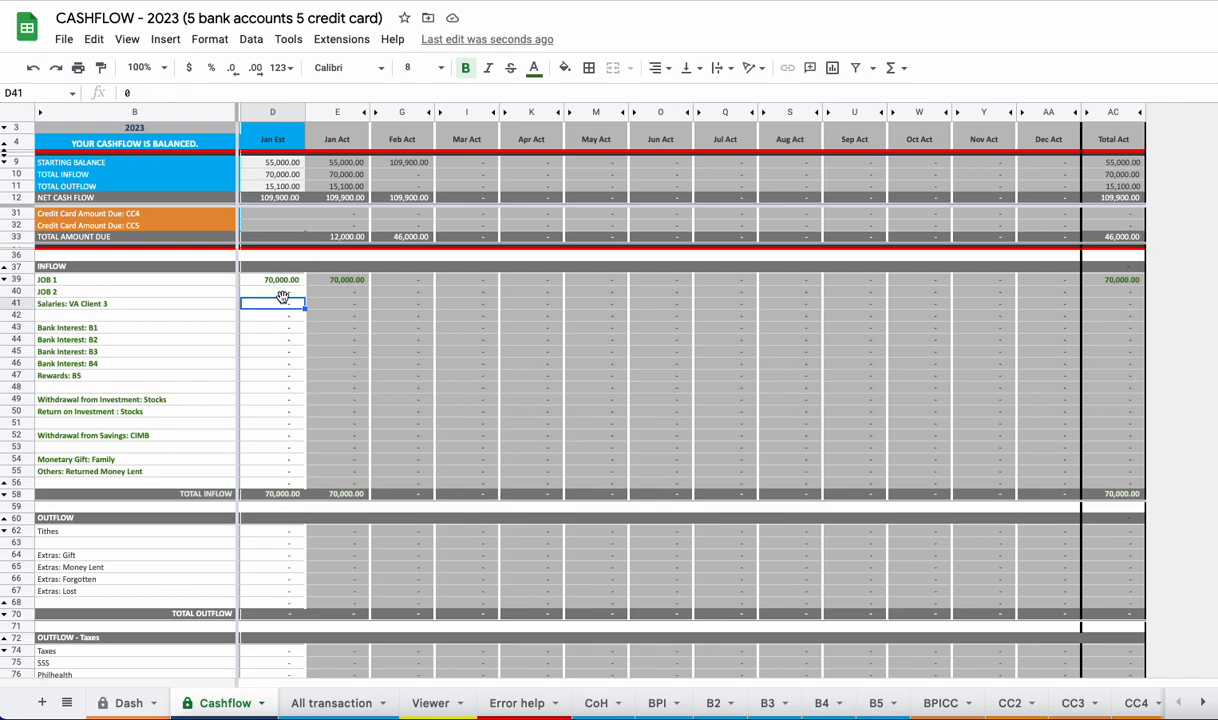
key("Up")
type("2")
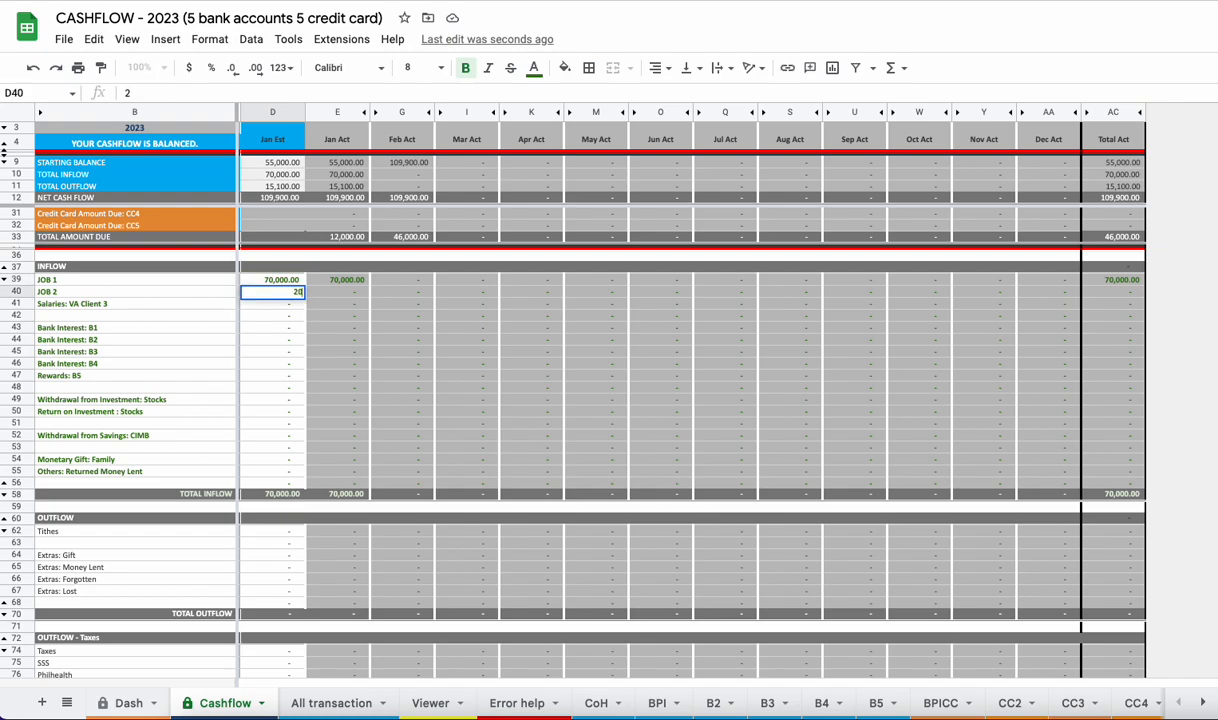
key("Return")
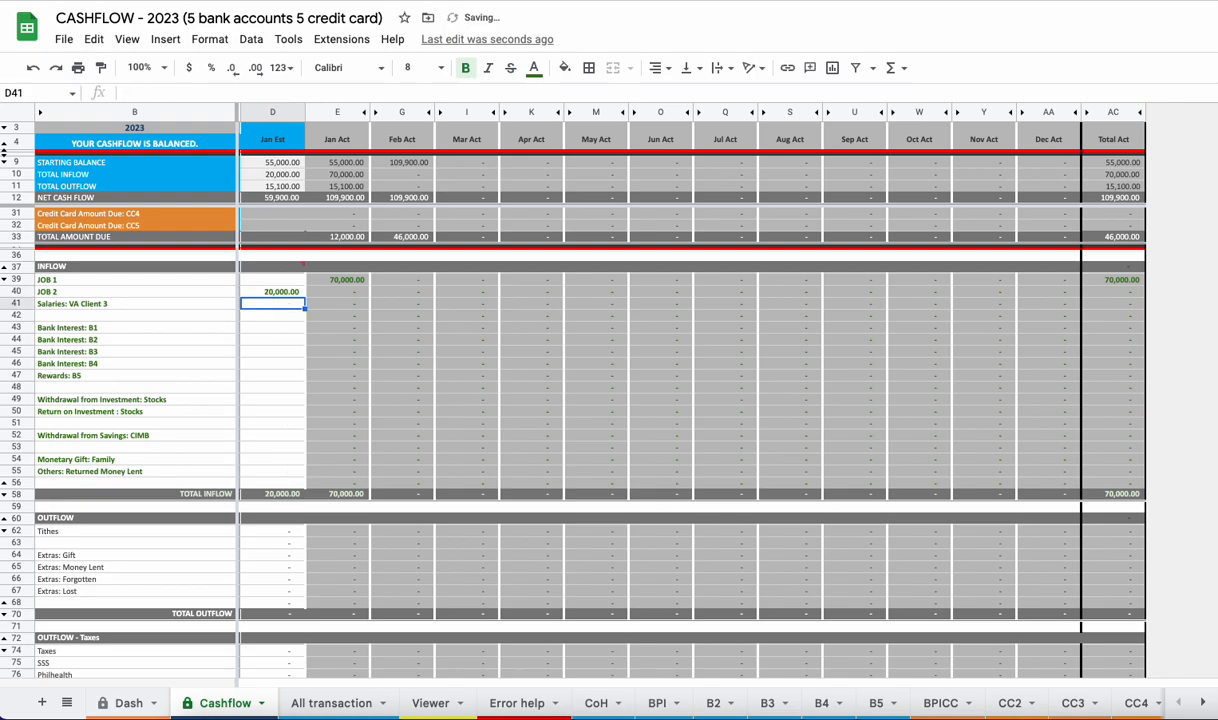
Step: Check the Jan Est cells of JOB 1 and JOB 2 and select the estimates down to Others: Returned Money Lent
key("Up")
left_click(283, 280)
left_click(265, 295)
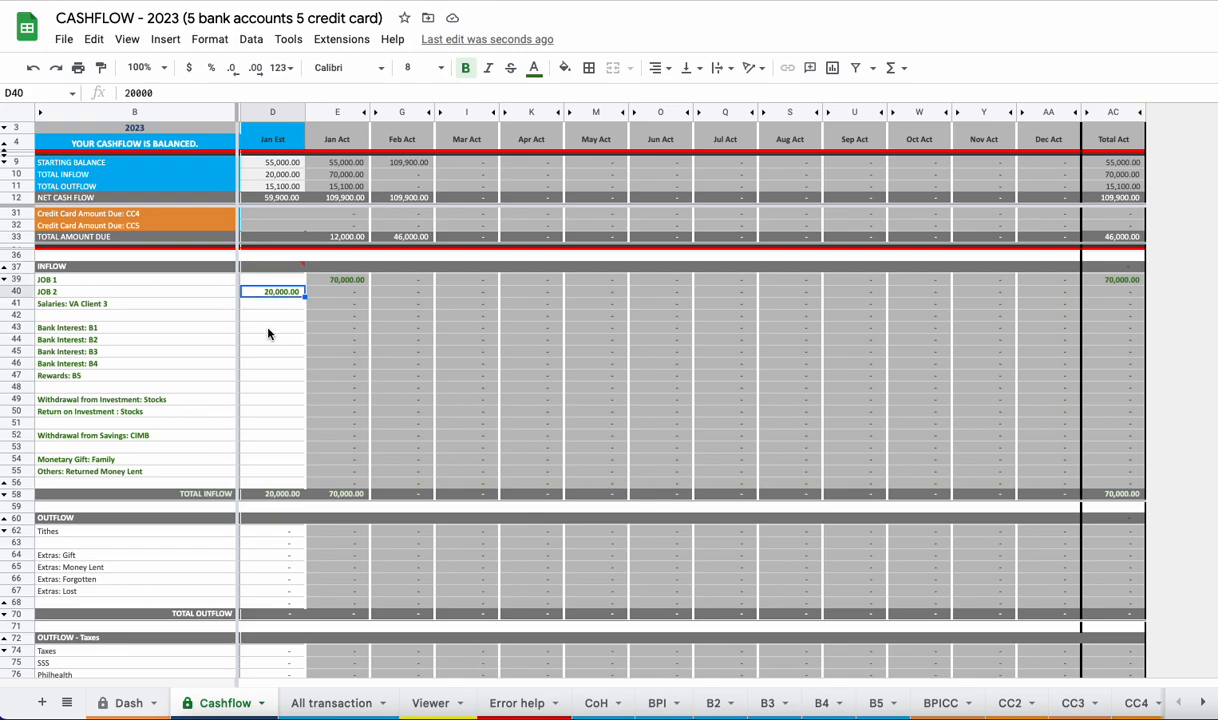
left_click_drag(268, 279, 277, 476)
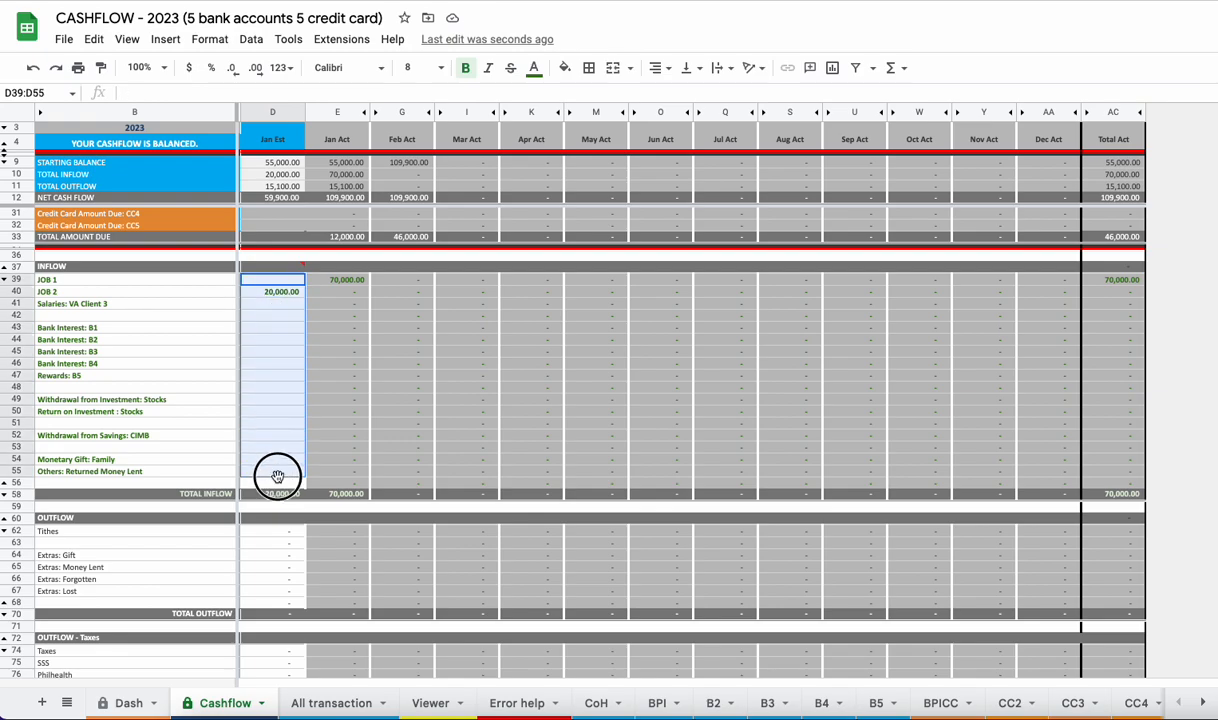
Step: Set the Jan Est amounts under INFLOW to 70000 for JOB 1 and 0 for the other inflow rows
key("Delete")
type("70000")
key("Return")
left_click(289, 284)
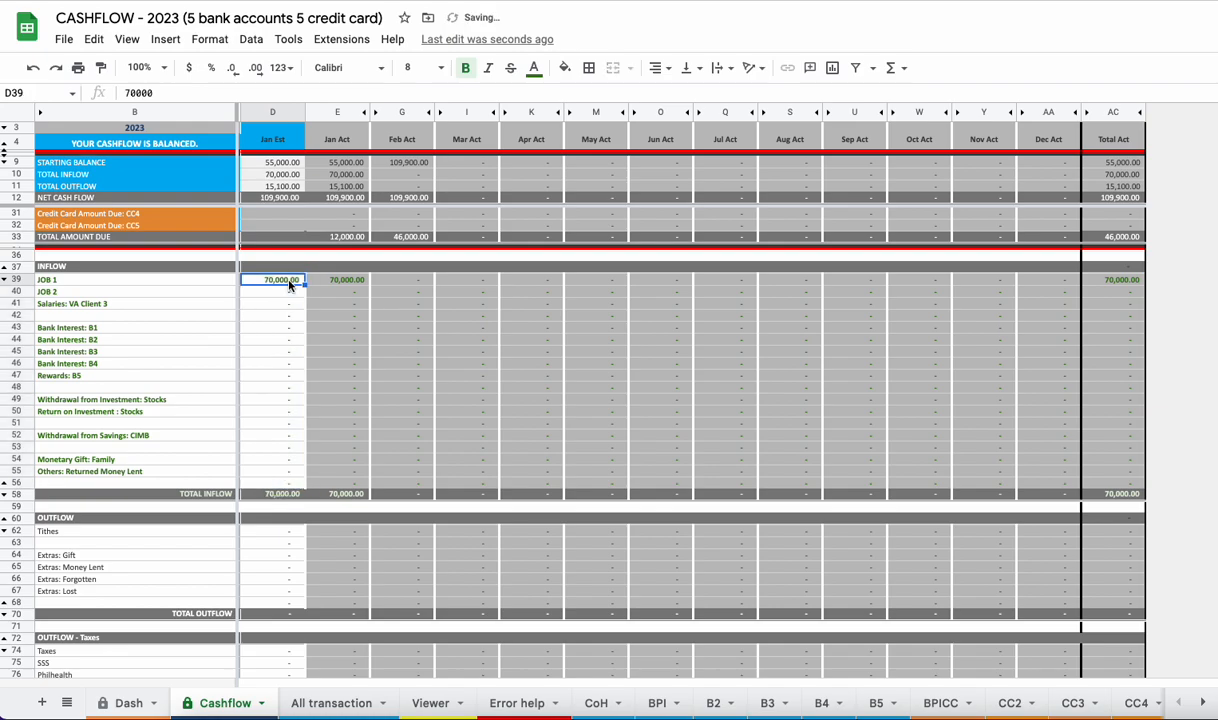
left_click_drag(336, 280, 347, 477)
left_click(276, 297)
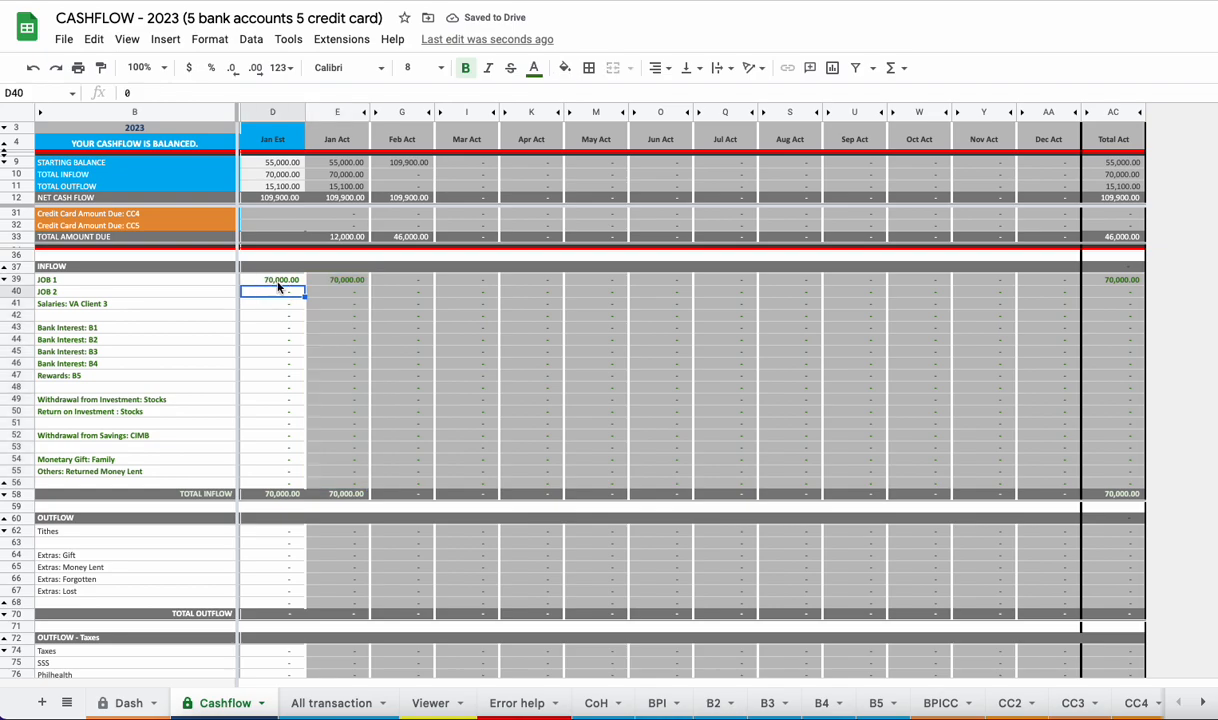
Step: Enter Jan Est amounts of 70,000 for JOB 1 and 20,000 for JOB 2, with the remaining inflow estimates cleared
key("Up")
type("20,000")
key("Return")
key("Up")
key("Up")
key("Delete")
type("70,000")
key("Return")
key("Down")
key("Down")
key("Down")
key("Down")
key("Down")
key("Down")
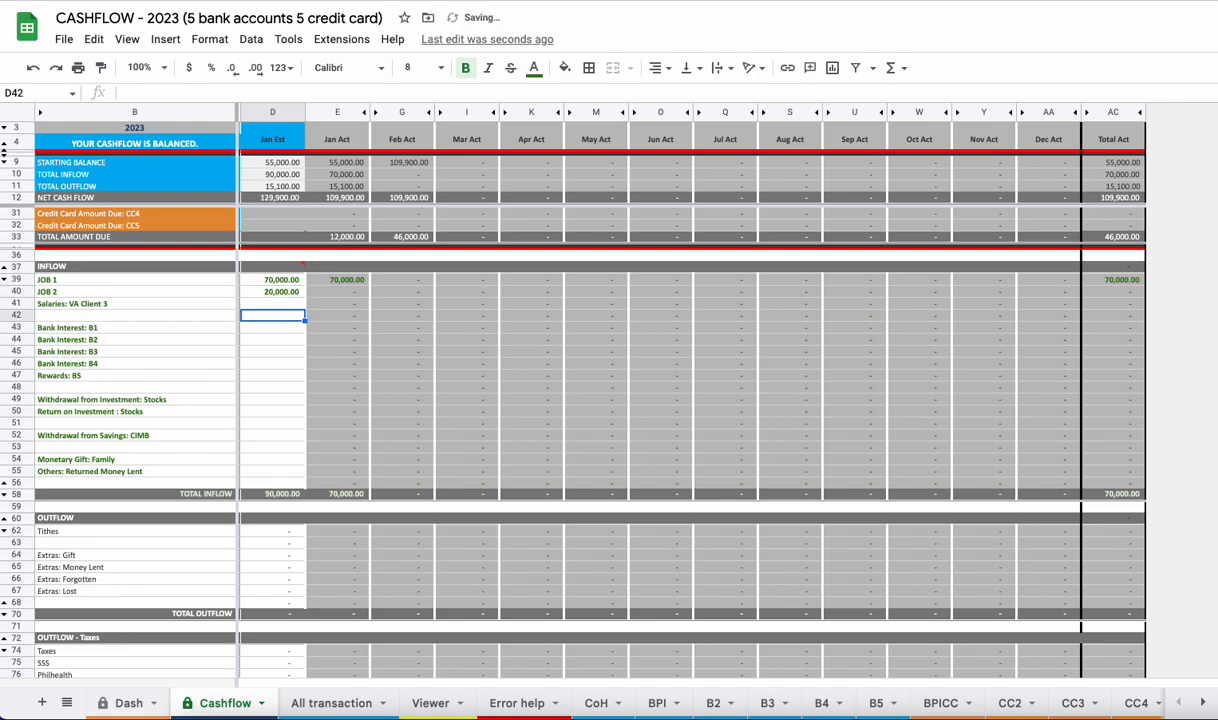
Step: Compare TOTAL INFLOW between Jan Est and Jan Act and review the Jan Est cells of the outflow sections down to Consumables
left_click(276, 495)
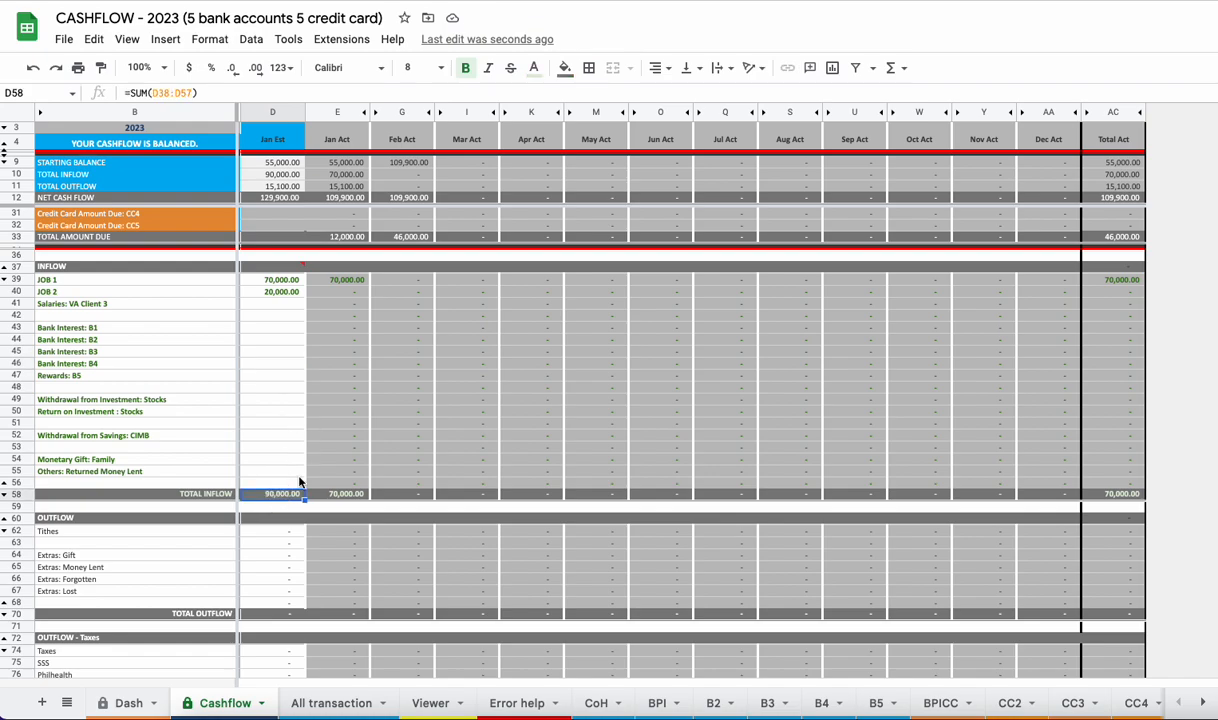
left_click(350, 494)
scroll(299, 421, "down", 5)
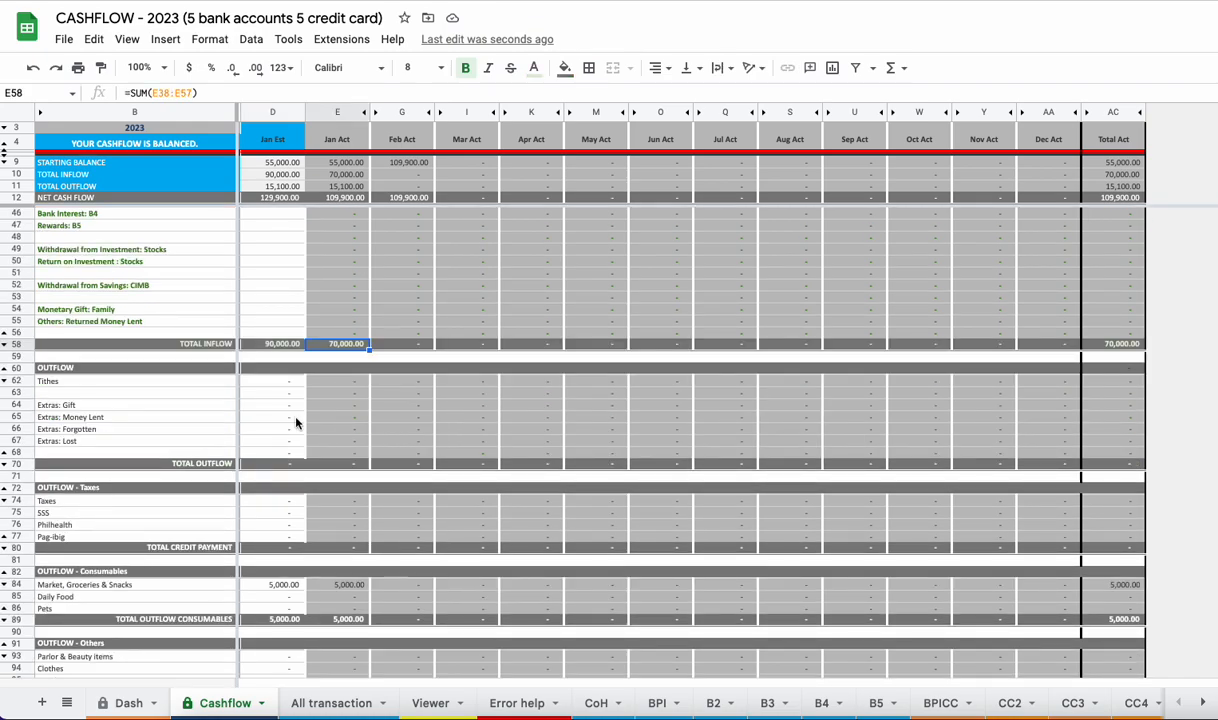
left_click_drag(283, 273, 285, 346)
left_click_drag(283, 395, 285, 498)
scroll(279, 457, "up", 6)
scroll(279, 457, "down", 6)
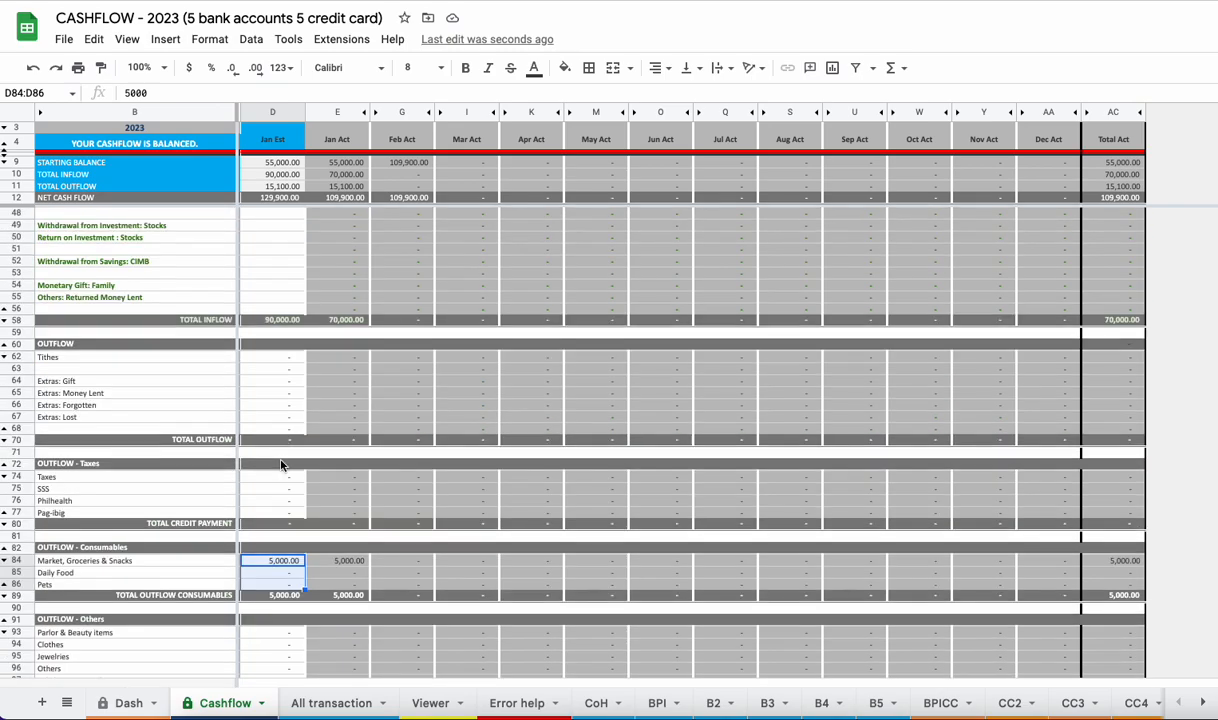
scroll(275, 440, "up", 5)
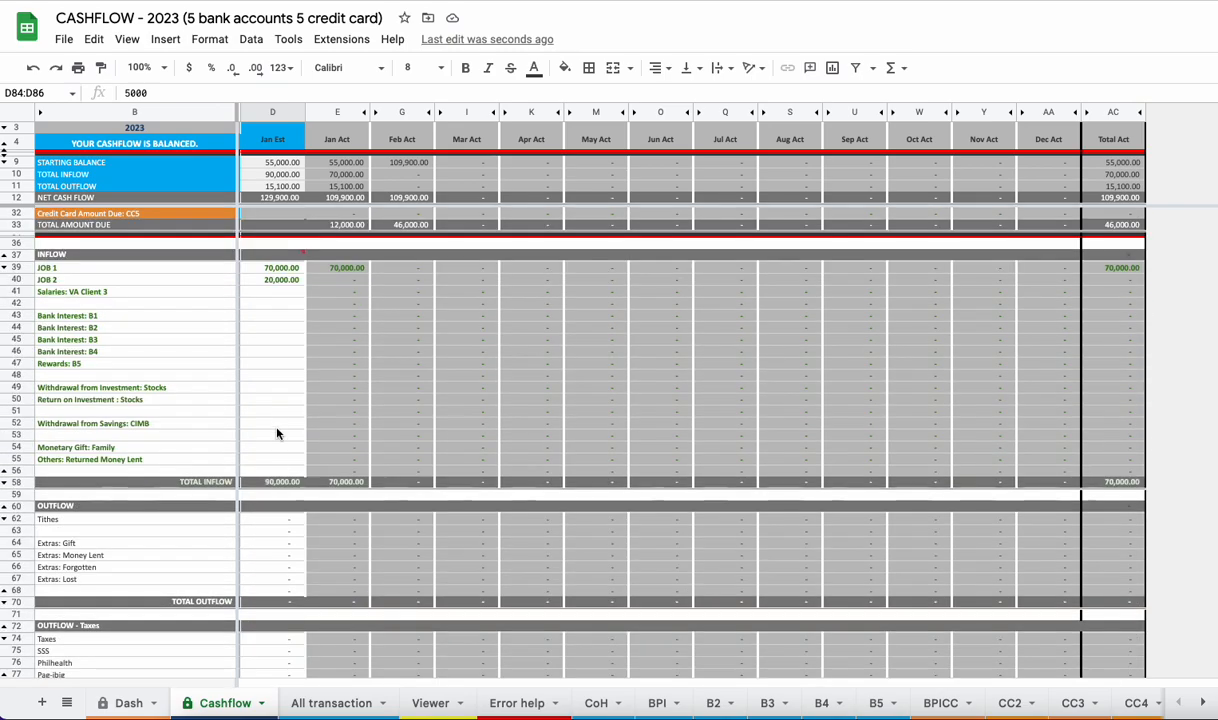
Step: Restore the Jan Est inflow range from JOB 1 down to row 56 to 70,000 for JOB 1 and zero elsewhere
left_click_drag(281, 291, 281, 494)
key("Delete")
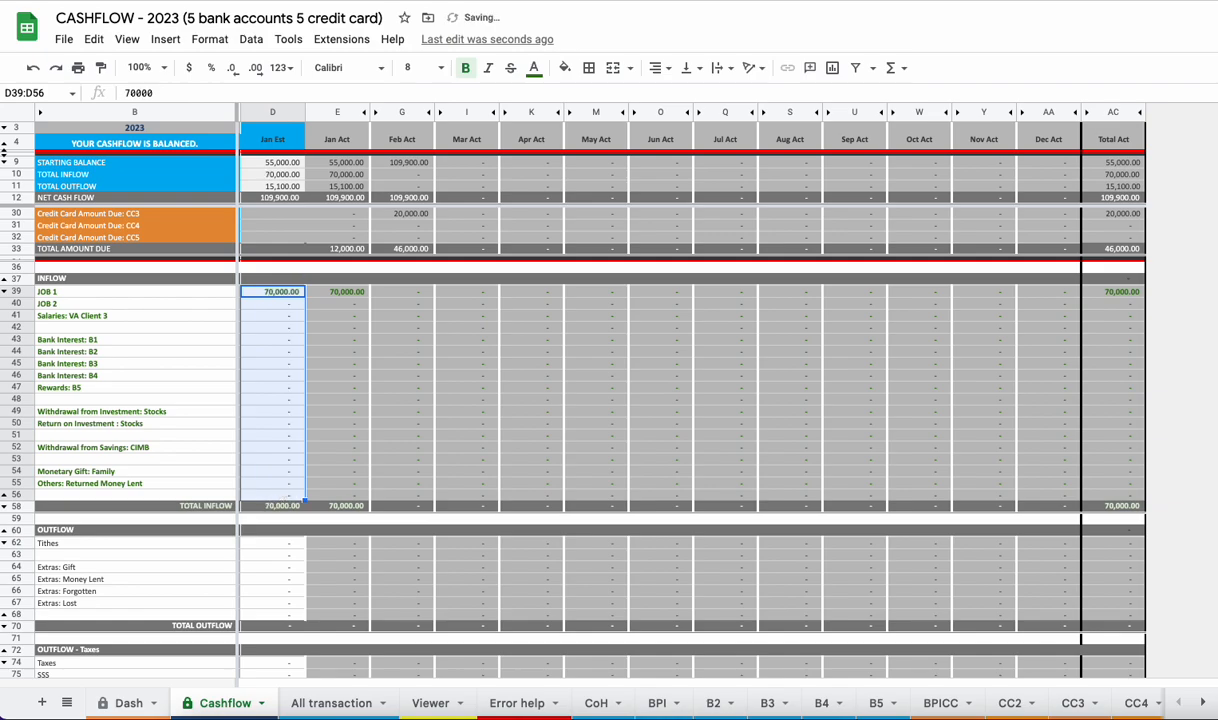
scroll(268, 374, "down", 2)
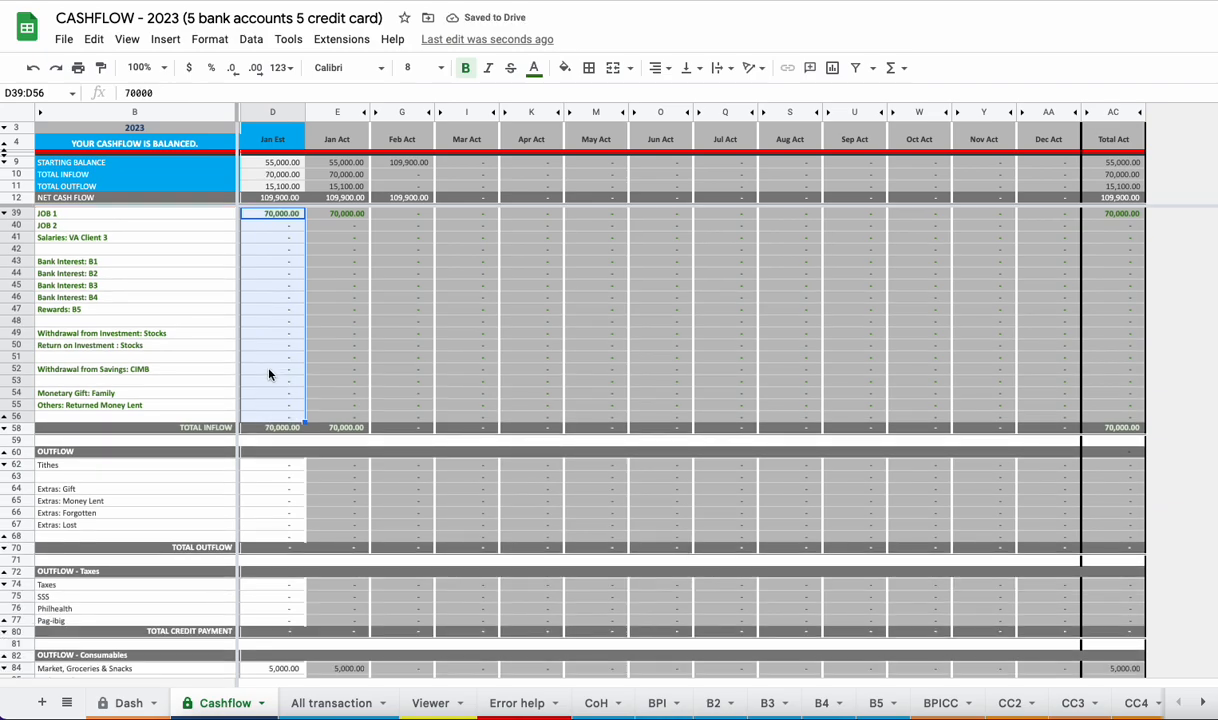
scroll(258, 353, "up", 5)
scroll(258, 353, "down", 2)
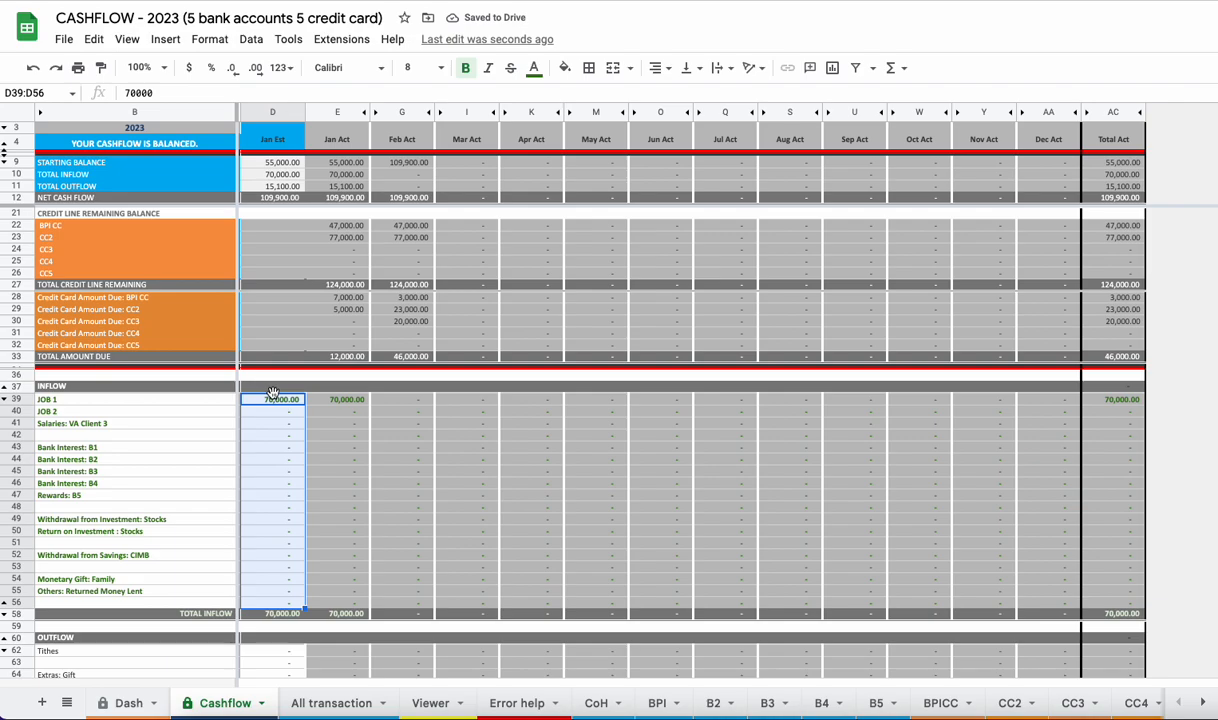
scroll(285, 400, "down", 3)
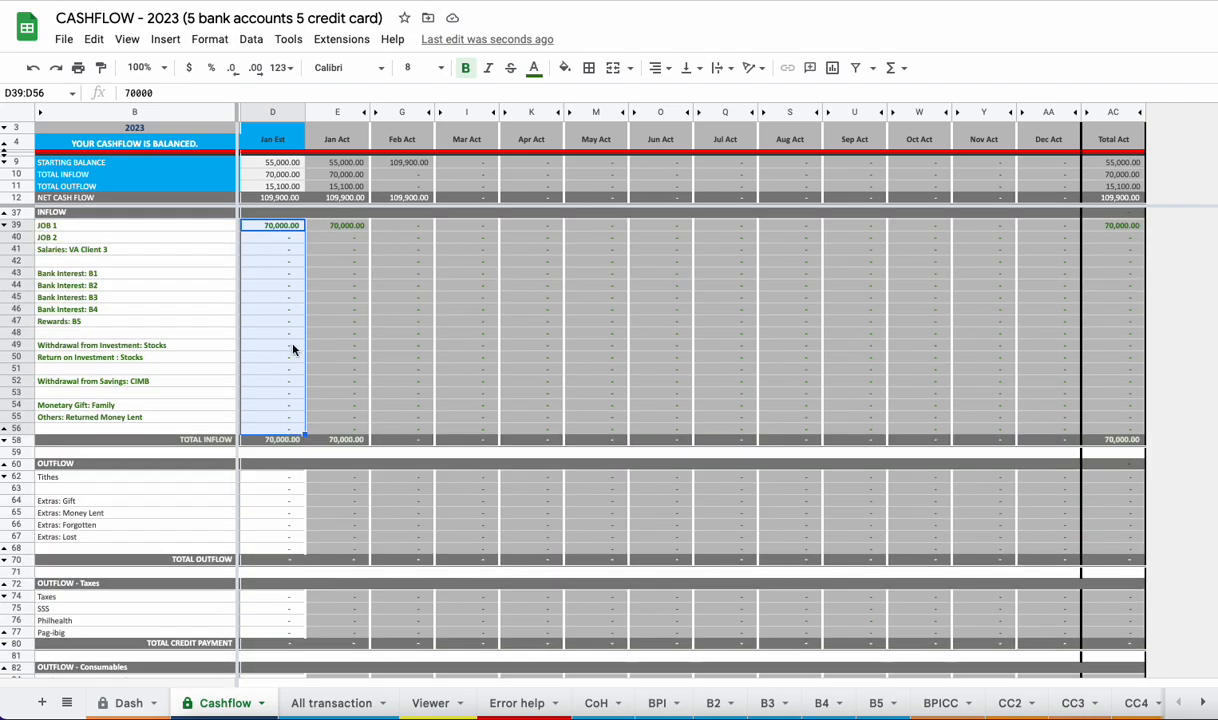
Step: Hide the Jan Est column, accepting the edit of the protected sheet and suppressing the warning for 5 minutes
scroll(295, 328, "up", 2)
right_click(275, 112)
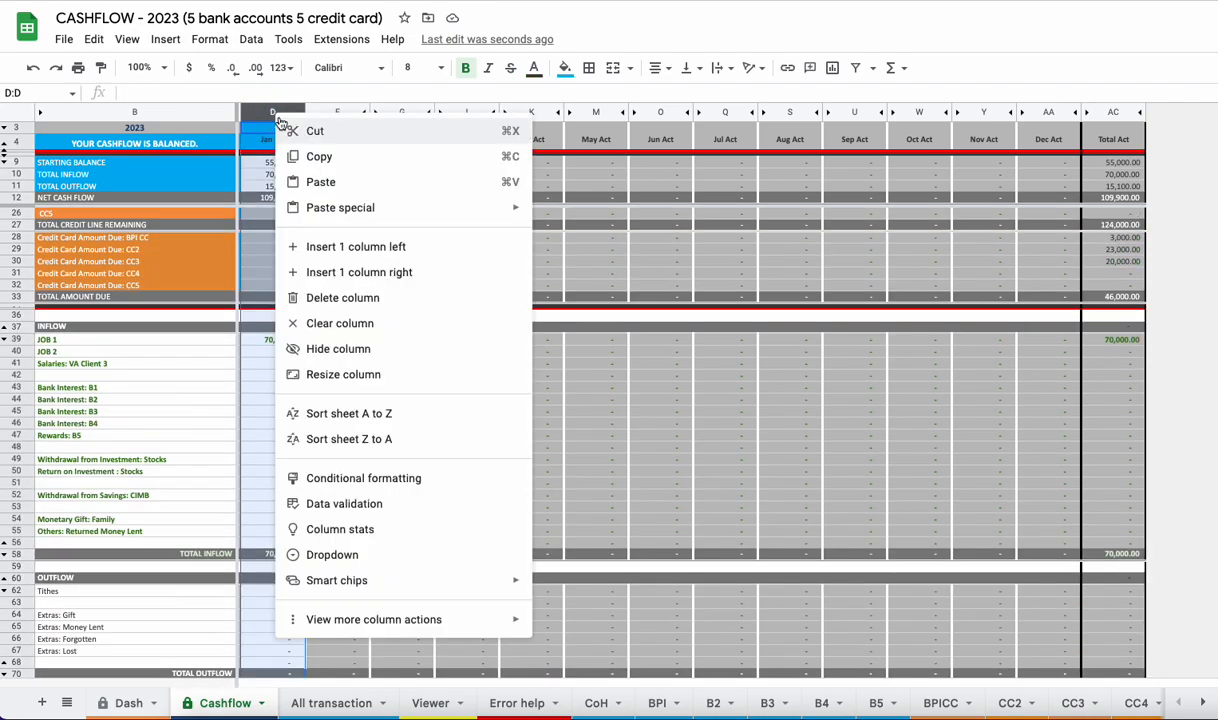
left_click(338, 323)
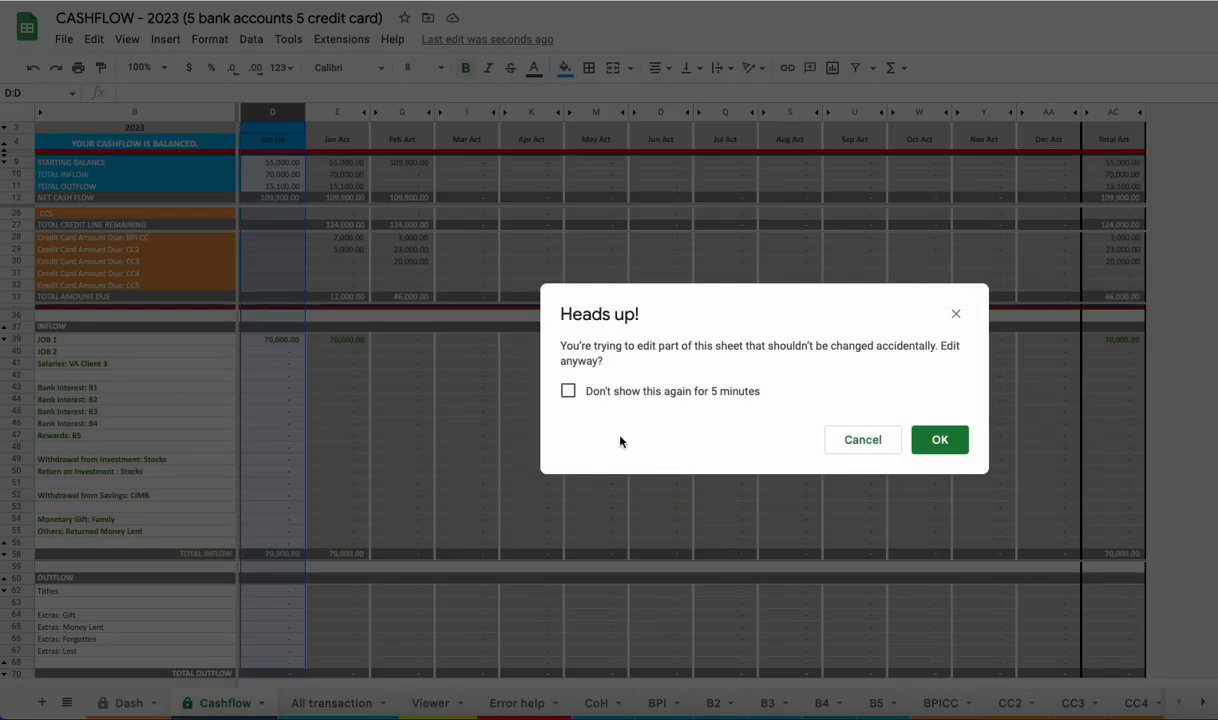
left_click(568, 391)
left_click(938, 440)
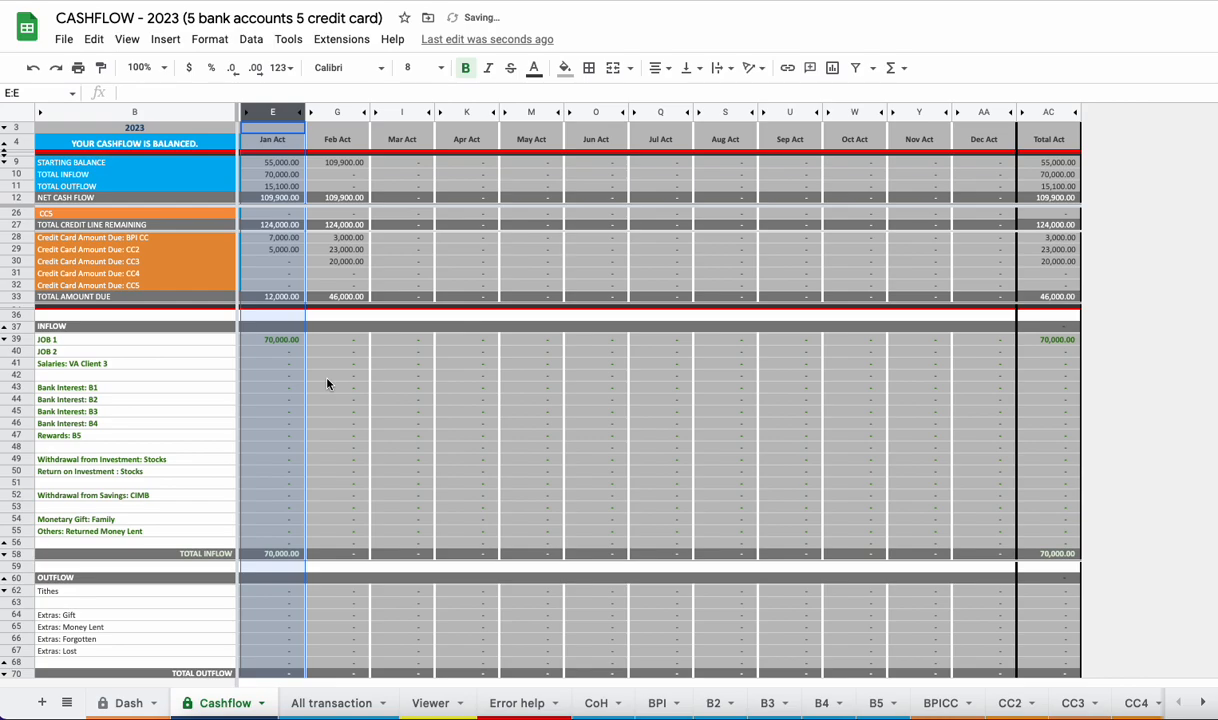
scroll(326, 384, "down", 2)
scroll(326, 384, "down", 1)
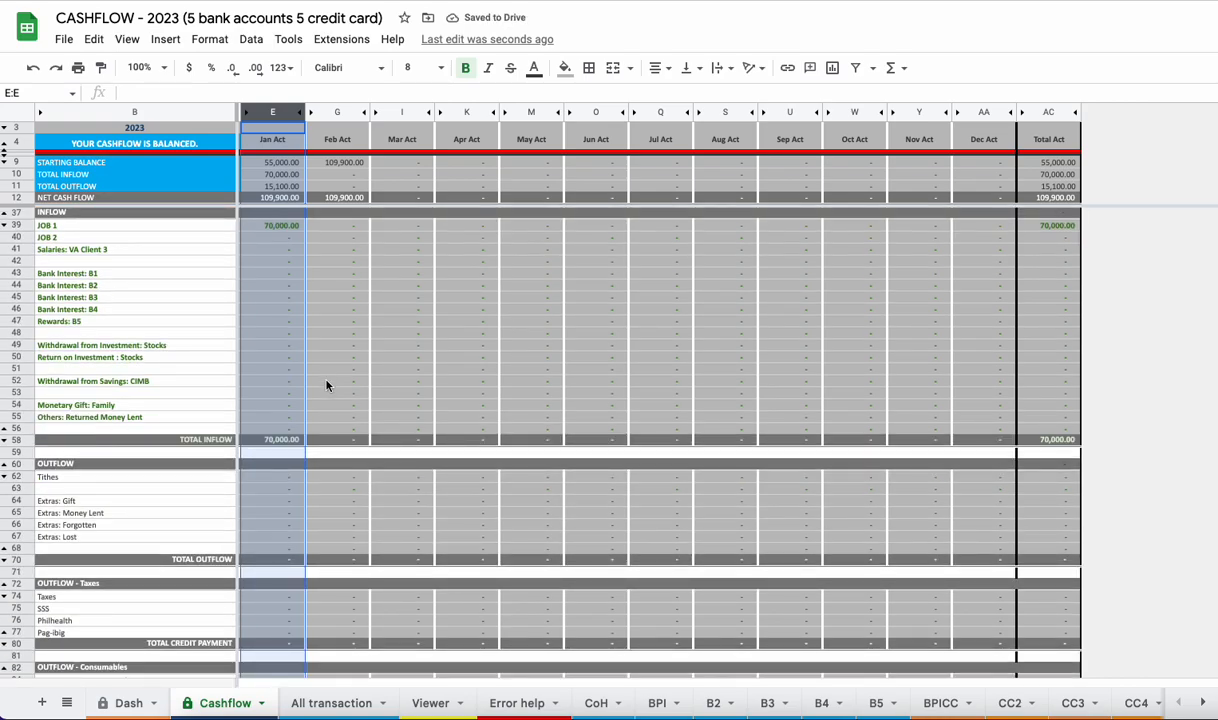